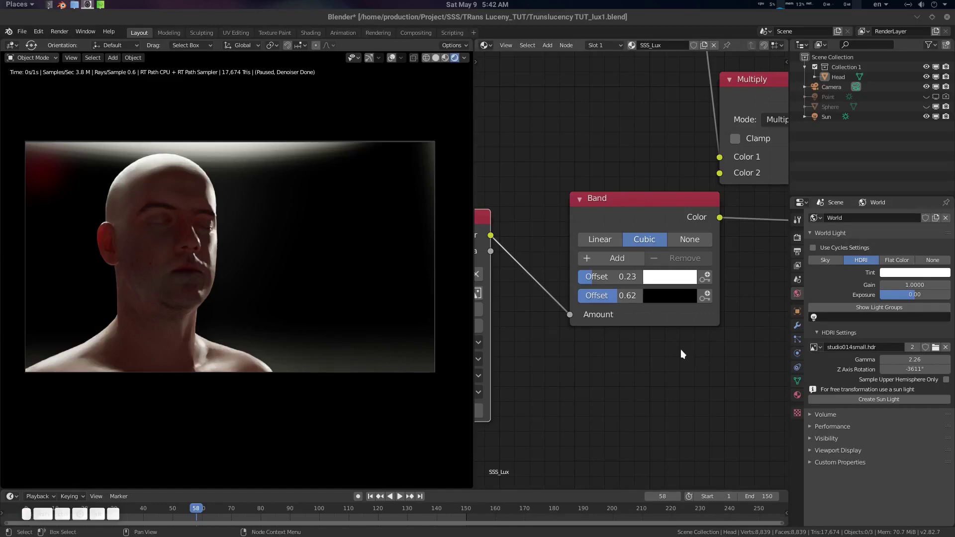
Examine how the Lum_mask, Band and Multiply nodes are wired in the SSS_Lux material
{"action": "middle_click_drag", "start_coordinate": [606, 360], "coordinate": [722, 359]}
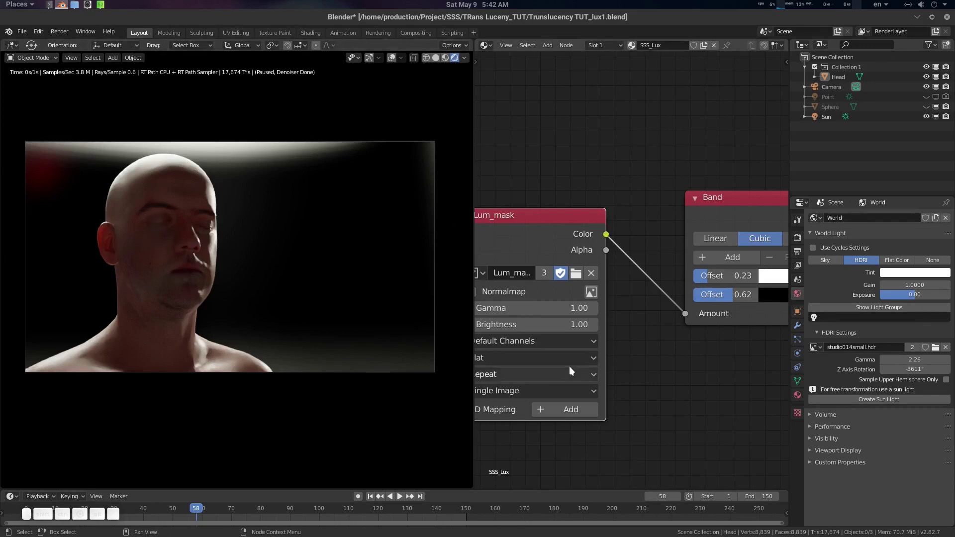
{"action": "middle_click_drag", "start_coordinate": [683, 378], "coordinate": [447, 368]}
{"action": "scroll", "coordinate": [656, 335], "scroll_direction": "down", "scroll_amount": 5}
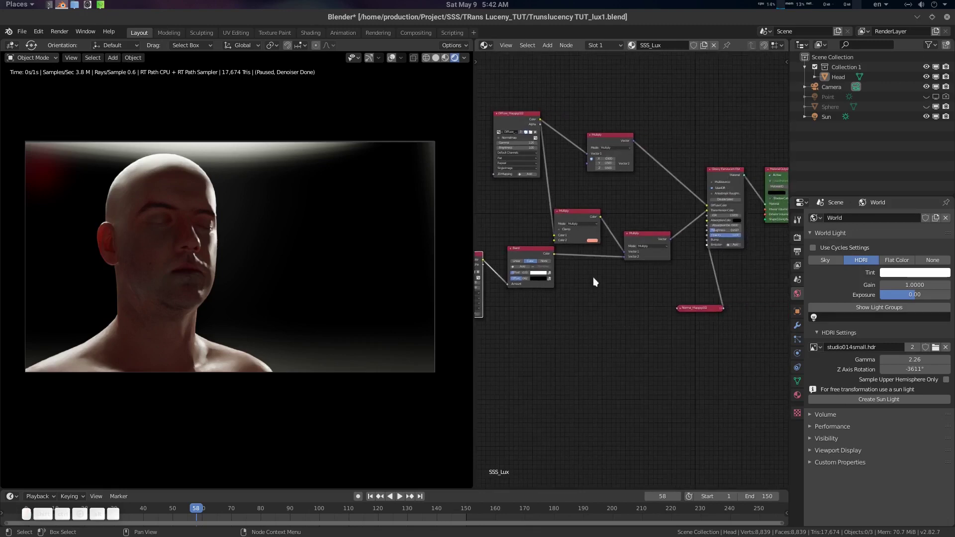
{"action": "scroll", "coordinate": [592, 277], "scroll_direction": "up", "scroll_amount": 5}
{"action": "scroll", "coordinate": [631, 329], "scroll_direction": "up", "scroll_amount": 1}
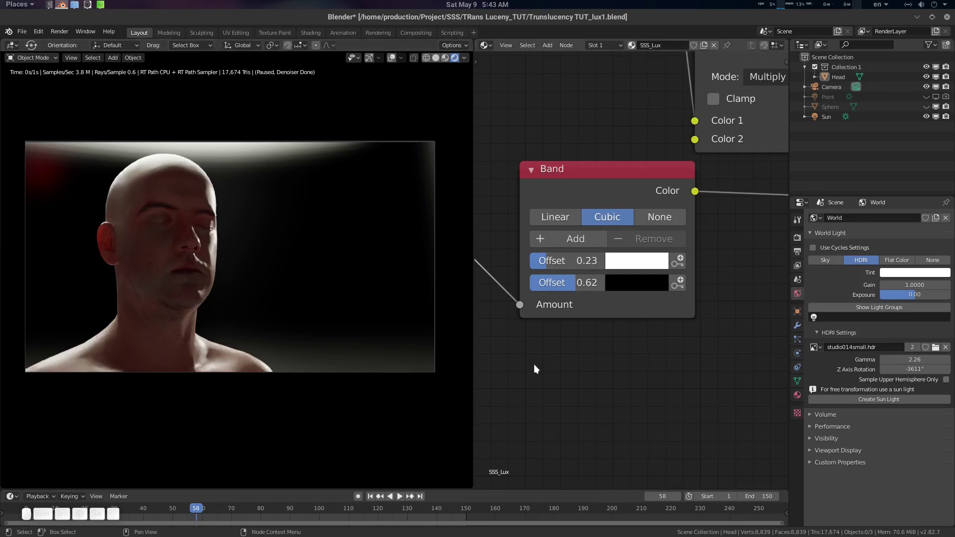
{"action": "middle_click_drag", "start_coordinate": [526, 371], "coordinate": [747, 392]}
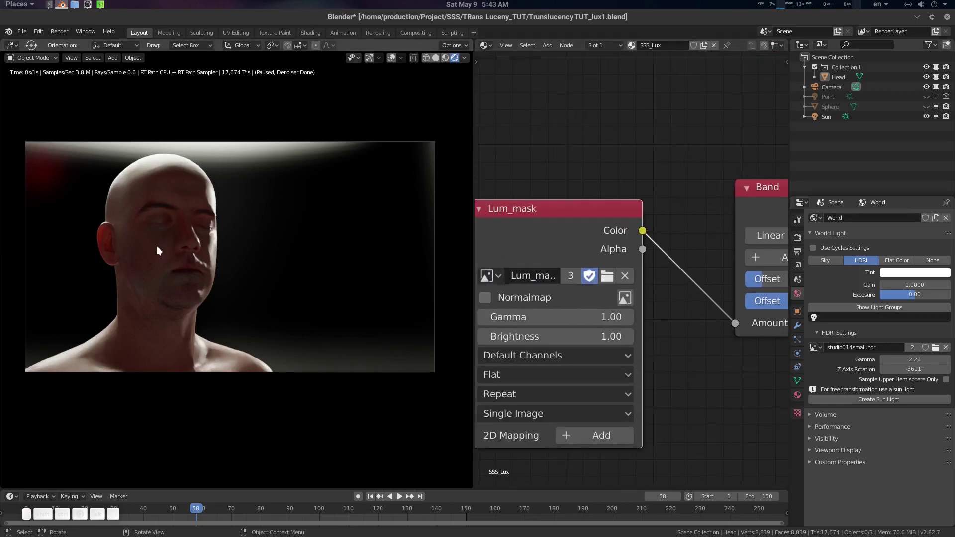
{"action": "scroll", "coordinate": [704, 345], "scroll_direction": "down", "scroll_amount": 3}
{"action": "middle_click_drag", "start_coordinate": [704, 346], "coordinate": [540, 326]}
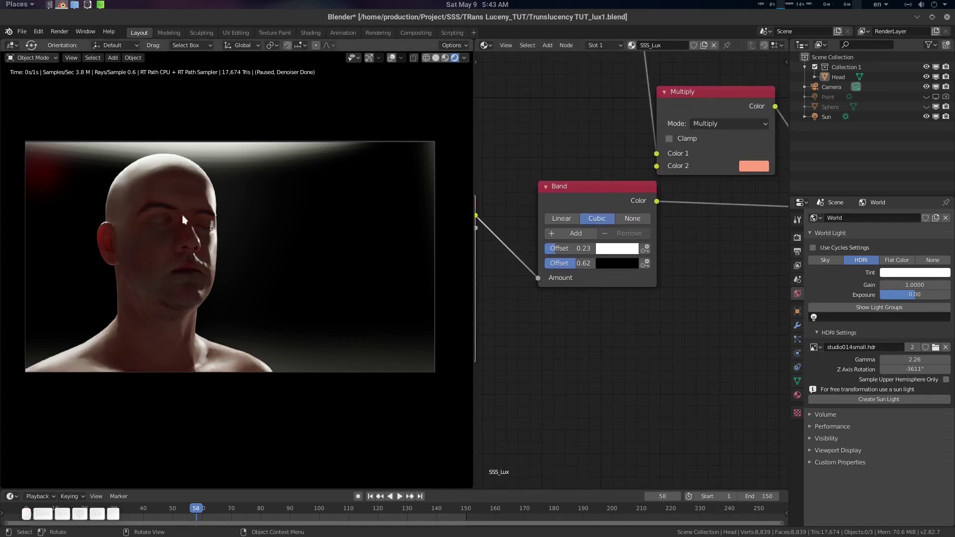
Try an offset of 0.38 for the Band node's white stop, and undo the change
{"action": "middle_click_drag", "start_coordinate": [652, 273], "coordinate": [456, 307]}
{"action": "scroll", "coordinate": [646, 308], "scroll_direction": "up", "scroll_amount": 2}
{"action": "left_click_drag", "start_coordinate": [597, 299], "coordinate": [619, 299]}
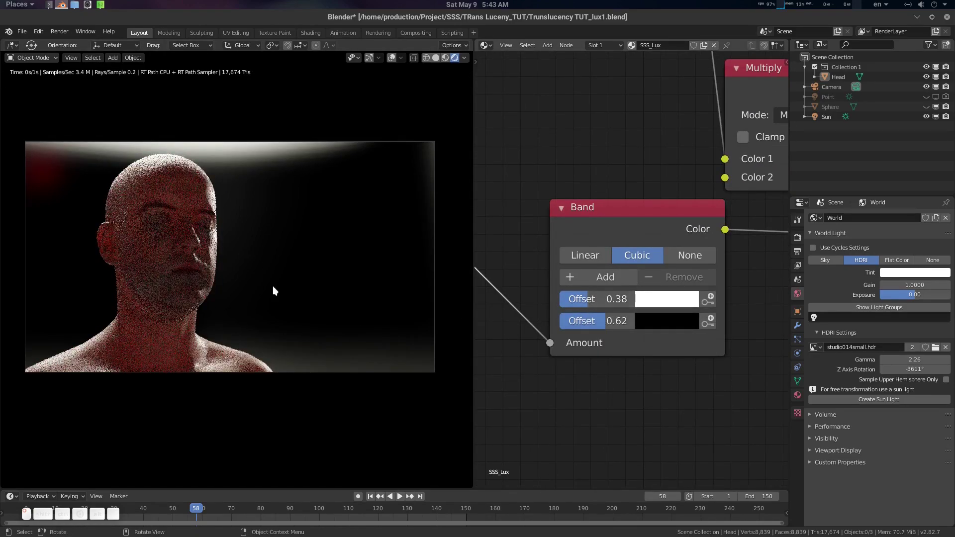
{"action": "middle_click_drag", "start_coordinate": [613, 382], "coordinate": [571, 380]}
{"action": "key", "text": "ctrl+z"}
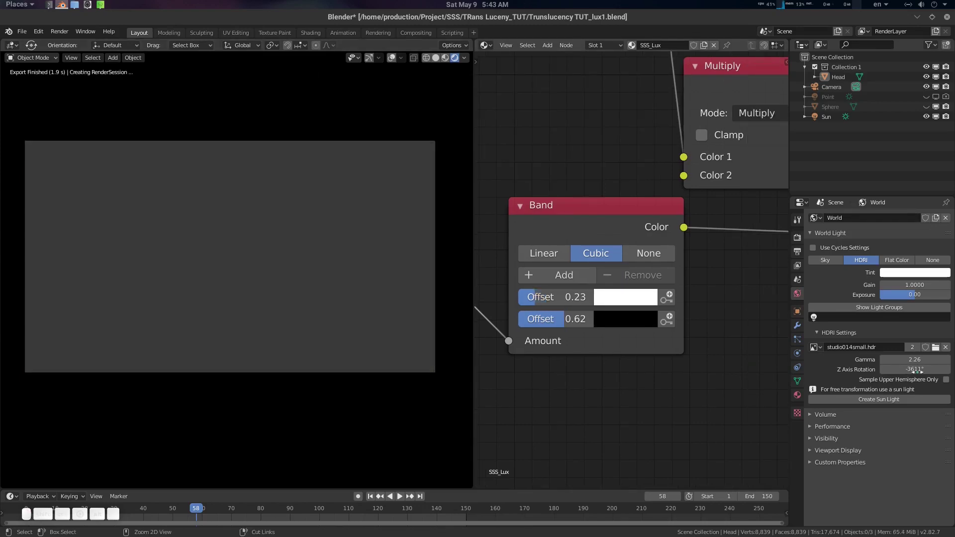
Rotate the HDRI world light about Z to -3690° and on to -3567° to compare the lighting on the head
{"action": "left_click_drag", "start_coordinate": [926, 368], "coordinate": [887, 368]}
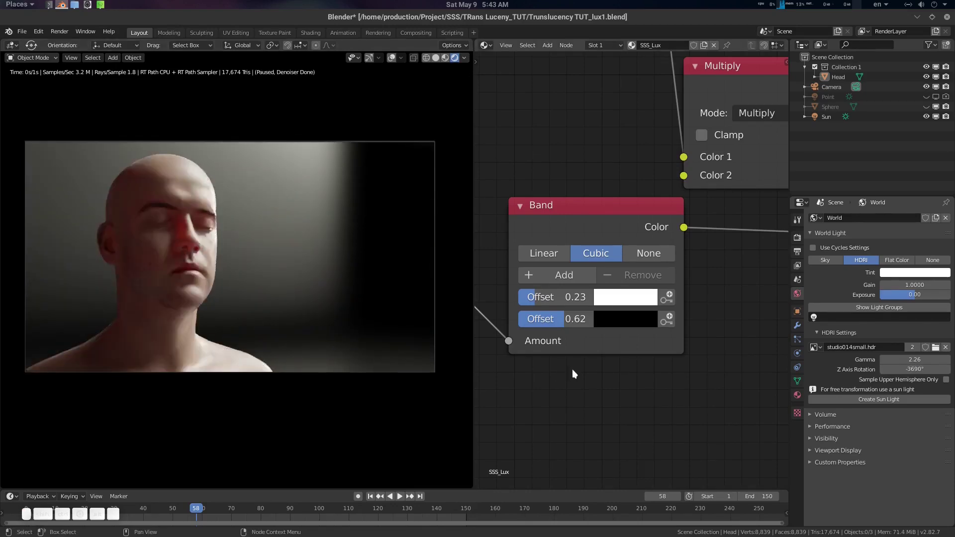
{"action": "left_click_drag", "start_coordinate": [887, 369], "coordinate": [949, 370]}
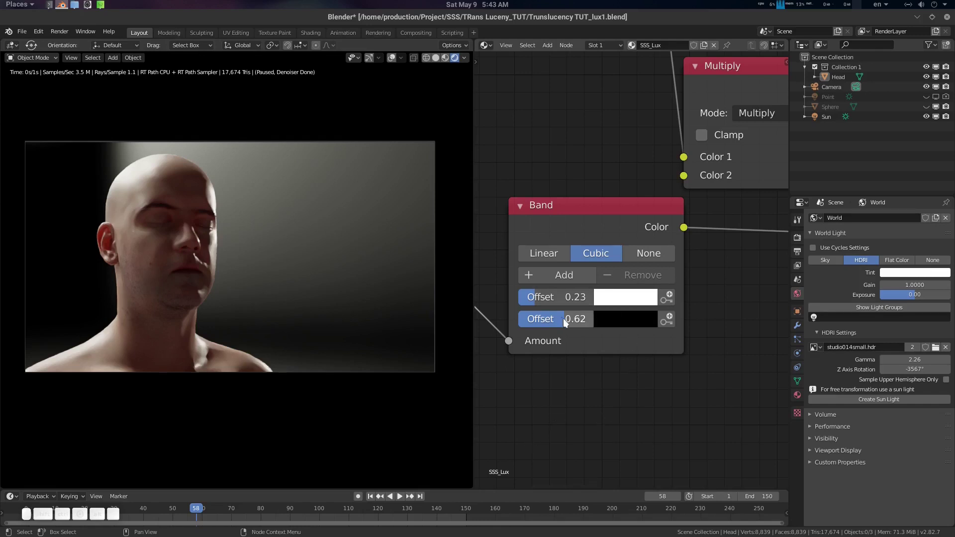
{"action": "scroll", "coordinate": [723, 340], "scroll_direction": "down", "scroll_amount": 5}
{"action": "middle_click_drag", "start_coordinate": [637, 351], "coordinate": [573, 395]}
{"action": "middle_click_drag", "start_coordinate": [712, 348], "coordinate": [626, 356]}
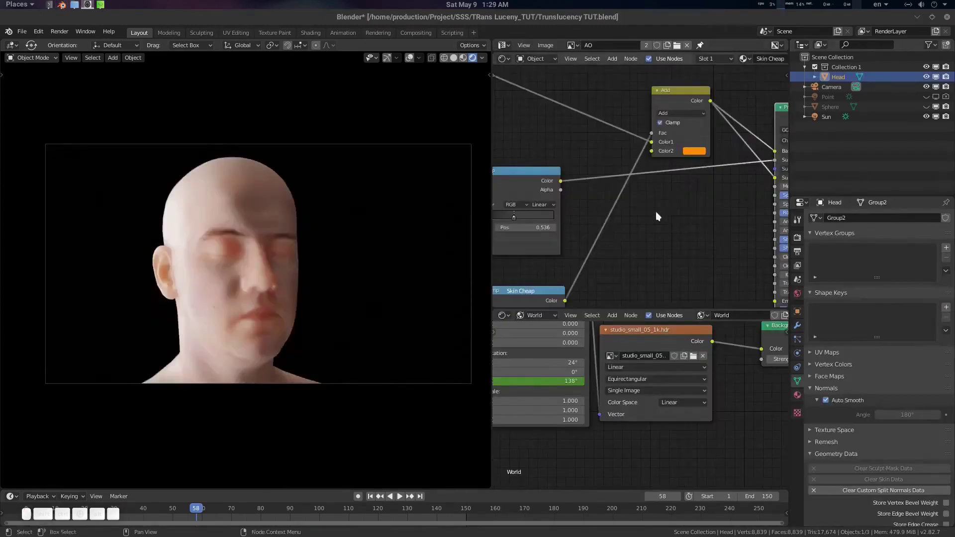
Preview the AO texture alone on the head and inspect it around the eyes, nose and ear
{"action": "middle_click_drag", "start_coordinate": [636, 225], "coordinate": [770, 222]}
{"action": "left_click", "coordinate": [598, 180], "text": "ctrl+shift"}
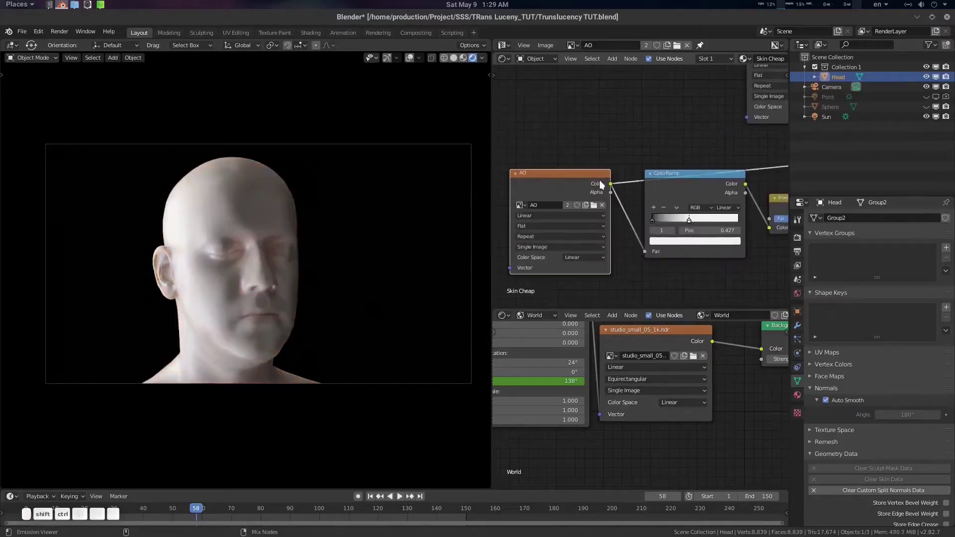
{"action": "middle_click_drag", "start_coordinate": [280, 282], "coordinate": [188, 259]}
{"action": "middle_click_drag", "start_coordinate": [380, 270], "coordinate": [187, 284]}
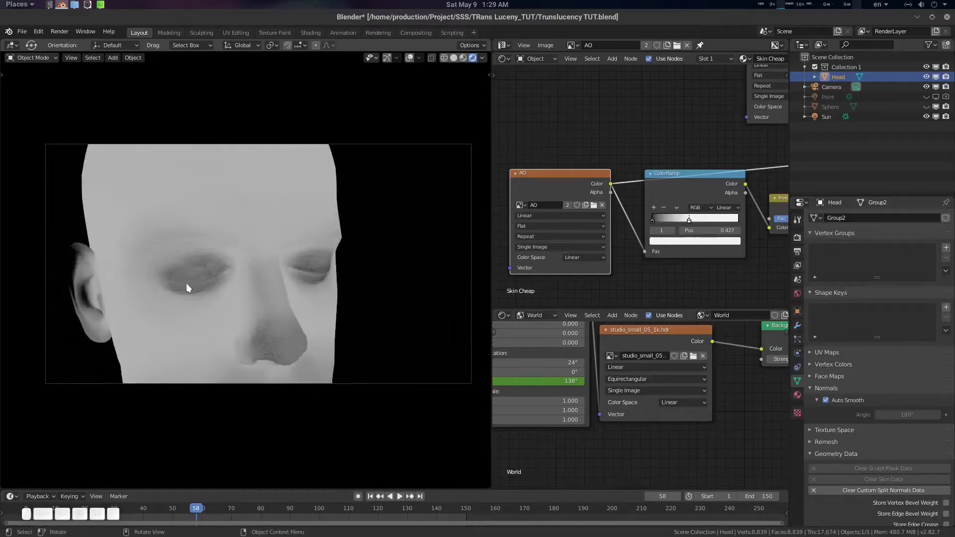
{"action": "middle_click_drag", "start_coordinate": [255, 303], "coordinate": [206, 235]}
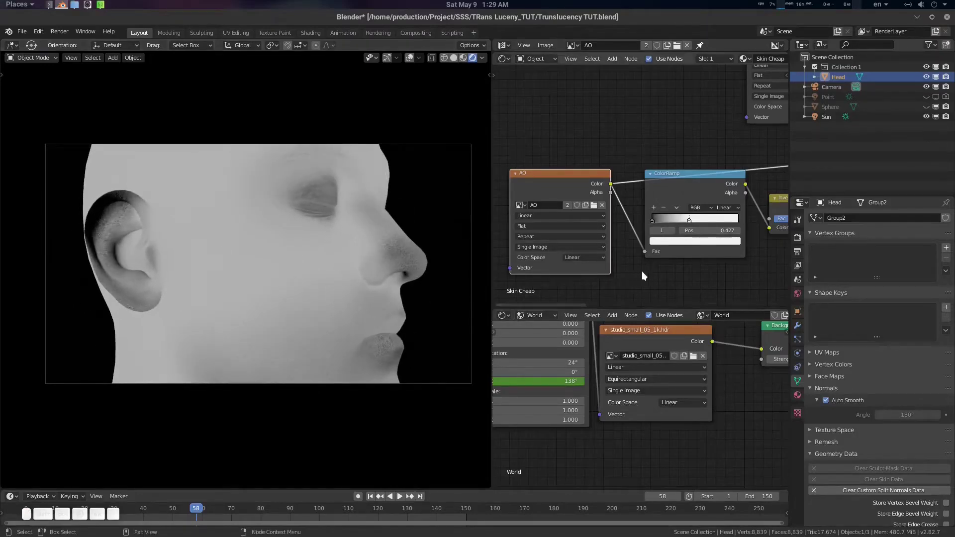
Raise the position of the white stop in the ColorRamp fed by the AO texture, and inspect the ear and profile
{"action": "middle_click_drag", "start_coordinate": [642, 270], "coordinate": [497, 277]}
{"action": "left_click_drag", "start_coordinate": [546, 227], "coordinate": [558, 225]}
{"action": "scroll", "coordinate": [655, 257], "scroll_direction": "down", "scroll_amount": 3}
{"action": "middle_click_drag", "start_coordinate": [655, 258], "coordinate": [416, 270]}
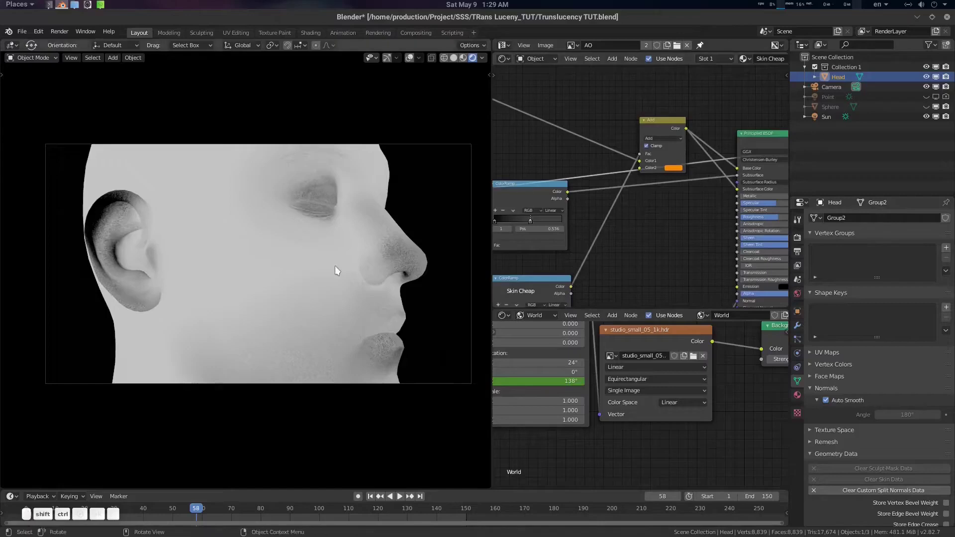
{"action": "mouse_move", "coordinate": [263, 240]}
{"action": "middle_mouse_down"}
{"action": "mouse_move", "coordinate": [171, 224]}
{"action": "mouse_move", "coordinate": [297, 265]}
{"action": "middle_mouse_up"}
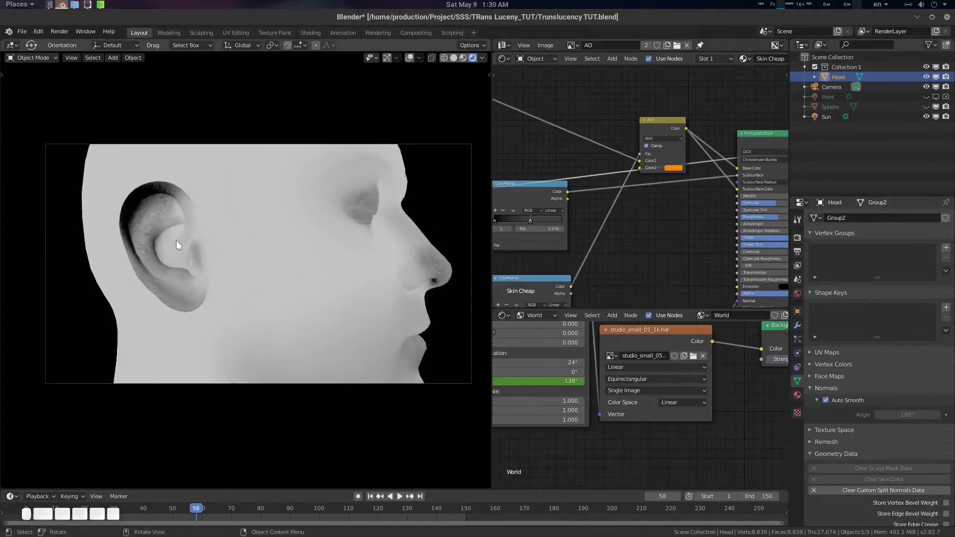
{"action": "middle_click_drag", "start_coordinate": [163, 228], "coordinate": [224, 257]}
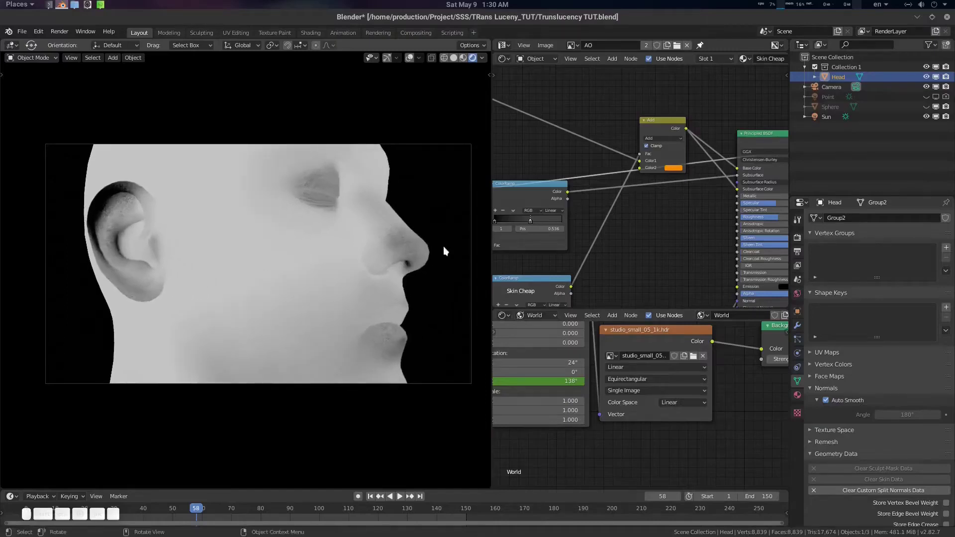
Bring back the Principled BSDF preview and try the AO ColorRamp's white stop at about 0.35
{"action": "middle_click_drag", "start_coordinate": [742, 160], "coordinate": [621, 198]}
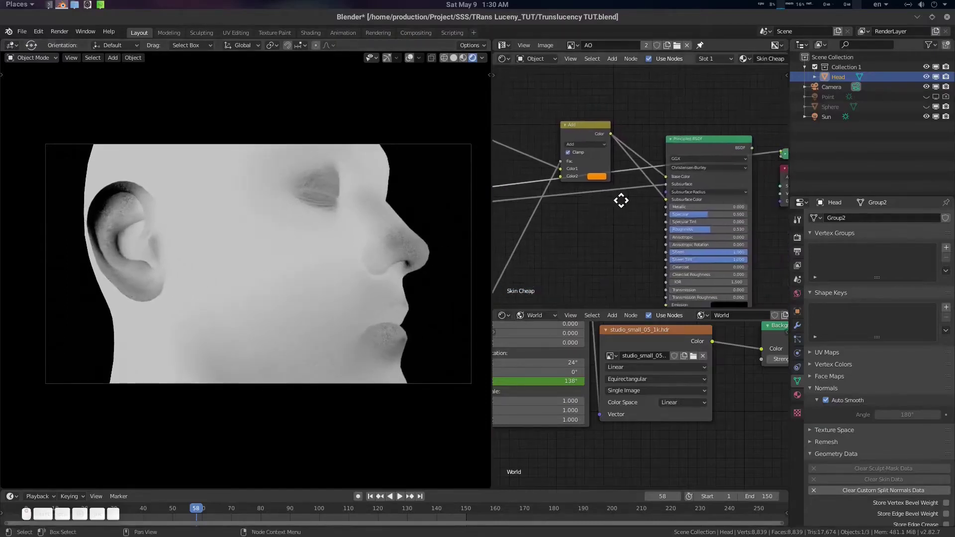
{"action": "left_click", "coordinate": [705, 141], "text": "ctrl+shift"}
{"action": "middle_click_drag", "start_coordinate": [579, 234], "coordinate": [656, 202]}
{"action": "mouse_move", "coordinate": [340, 238]}
{"action": "middle_mouse_down"}
{"action": "mouse_move", "coordinate": [356, 241]}
{"action": "mouse_move", "coordinate": [338, 252]}
{"action": "middle_mouse_up"}
{"action": "middle_click_drag", "start_coordinate": [561, 263], "coordinate": [590, 265]}
{"action": "mouse_move", "coordinate": [603, 219]}
{"action": "left_mouse_down"}
{"action": "mouse_move", "coordinate": [563, 216]}
{"action": "mouse_move", "coordinate": [604, 220]}
{"action": "mouse_move", "coordinate": [586, 218]}
{"action": "left_mouse_up"}
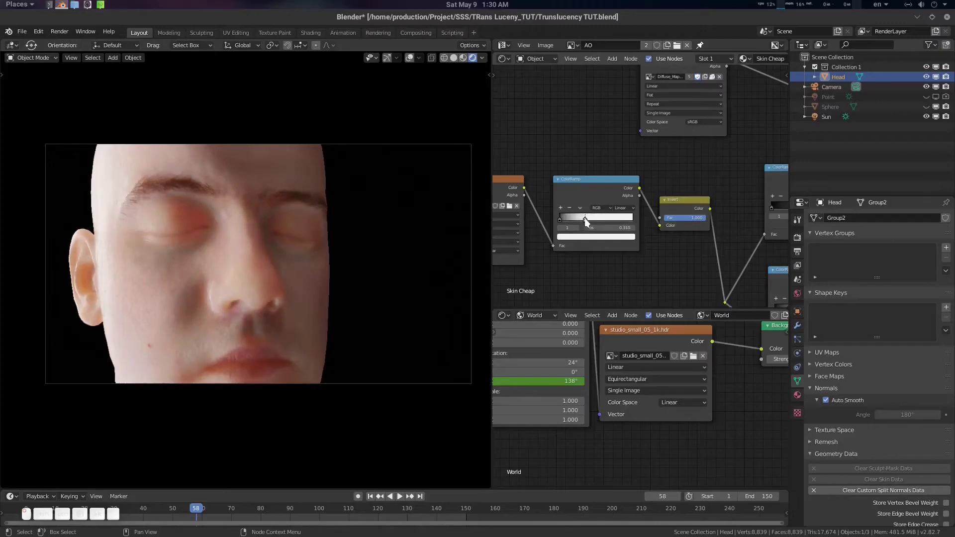
Try yellow as the second colour of the Add node, and undo the change
{"action": "mouse_move", "coordinate": [638, 240]}
{"action": "middle_mouse_down"}
{"action": "mouse_move", "coordinate": [778, 256]}
{"action": "mouse_move", "coordinate": [655, 275]}
{"action": "middle_mouse_up"}
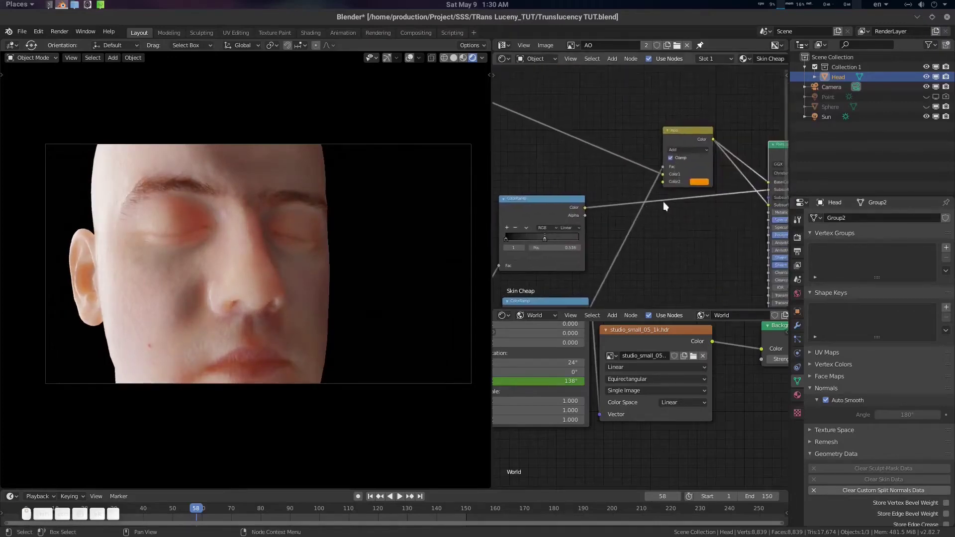
{"action": "left_click", "coordinate": [699, 181]}
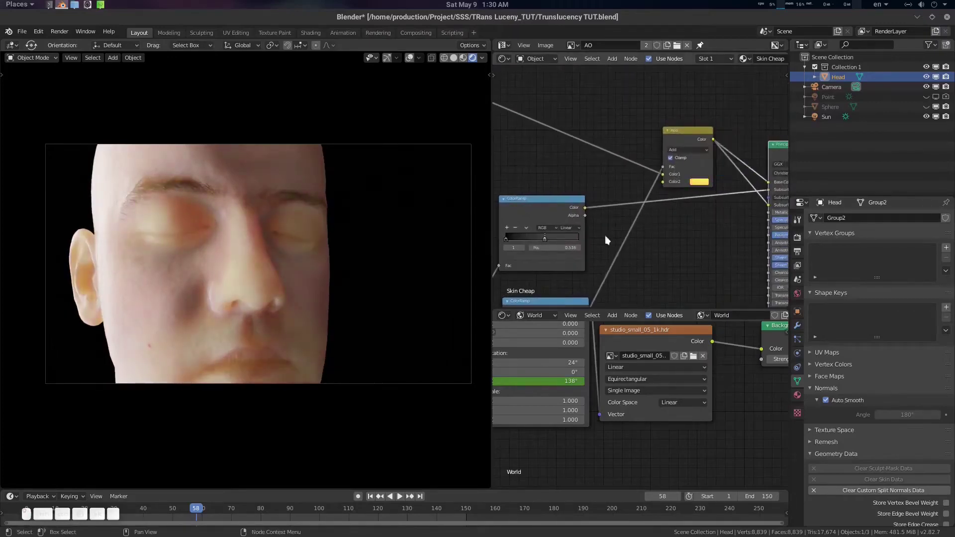
{"action": "key", "text": "ctrl+z"}
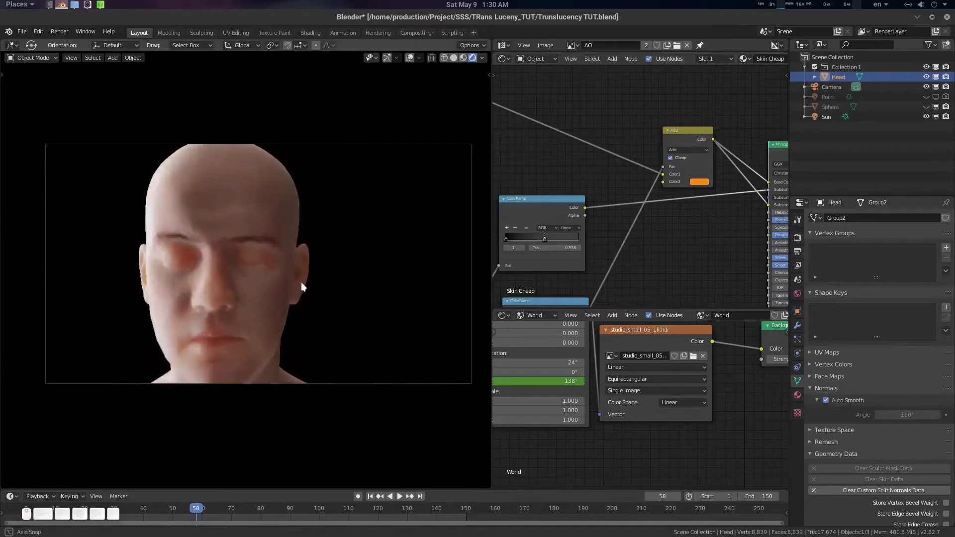
Preview the output of the ColorRamp after the AO texture on the head and inspect it from the side and front
{"action": "middle_click_drag", "start_coordinate": [597, 264], "coordinate": [599, 226]}
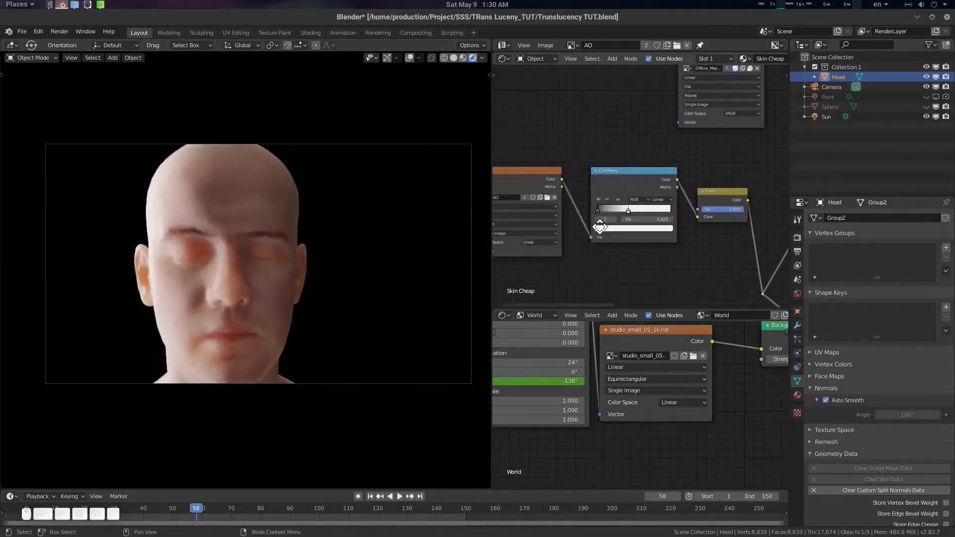
{"action": "left_click", "coordinate": [652, 176], "text": "ctrl+shift"}
{"action": "middle_click_drag", "start_coordinate": [264, 273], "coordinate": [206, 278]}
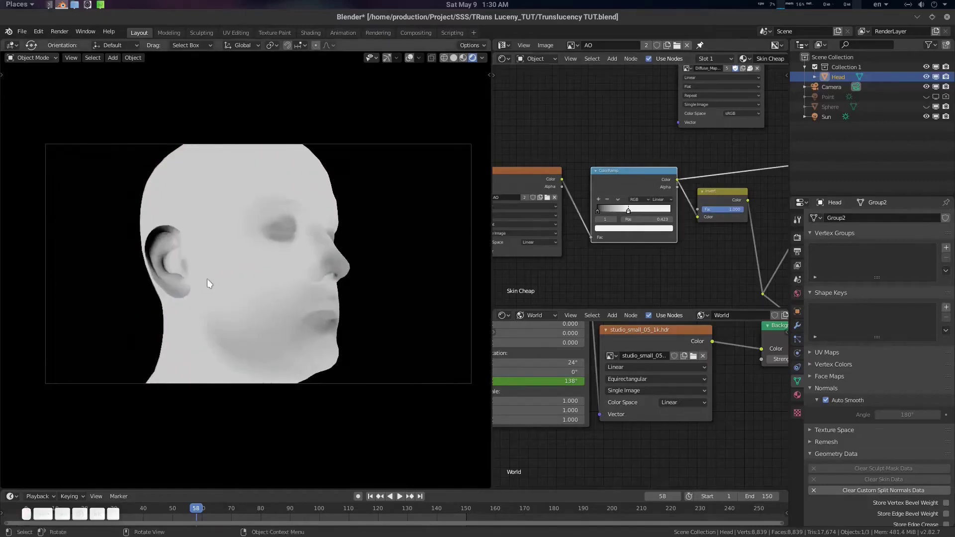
{"action": "middle_click_drag", "start_coordinate": [318, 293], "coordinate": [291, 300]}
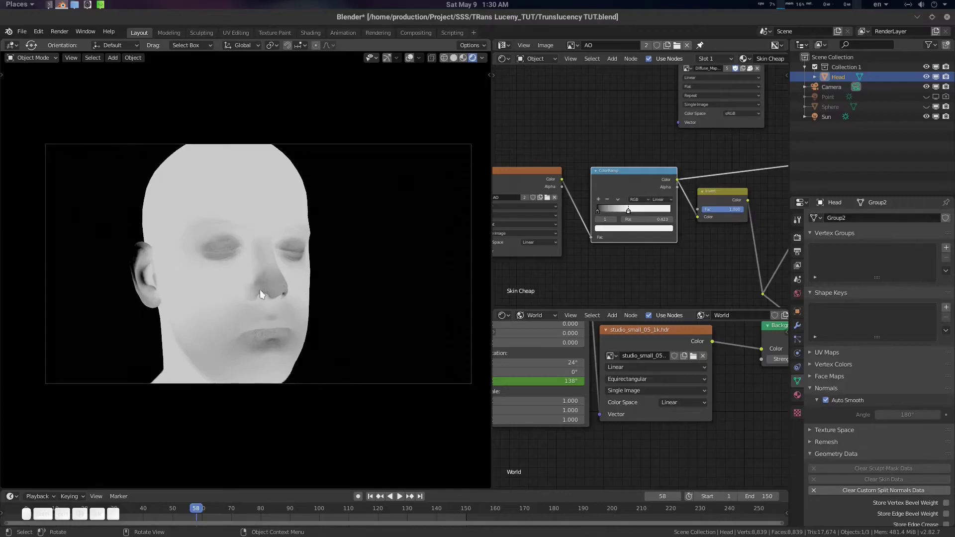
Return the preview to the complete Principled BSDF skin shader and examine the face from several angles
{"action": "middle_click_drag", "start_coordinate": [623, 259], "coordinate": [420, 280]}
{"action": "left_click", "coordinate": [632, 133], "text": "ctrl+shift"}
{"action": "middle_click_drag", "start_coordinate": [547, 248], "coordinate": [783, 236]}
{"action": "key", "text": "r"}
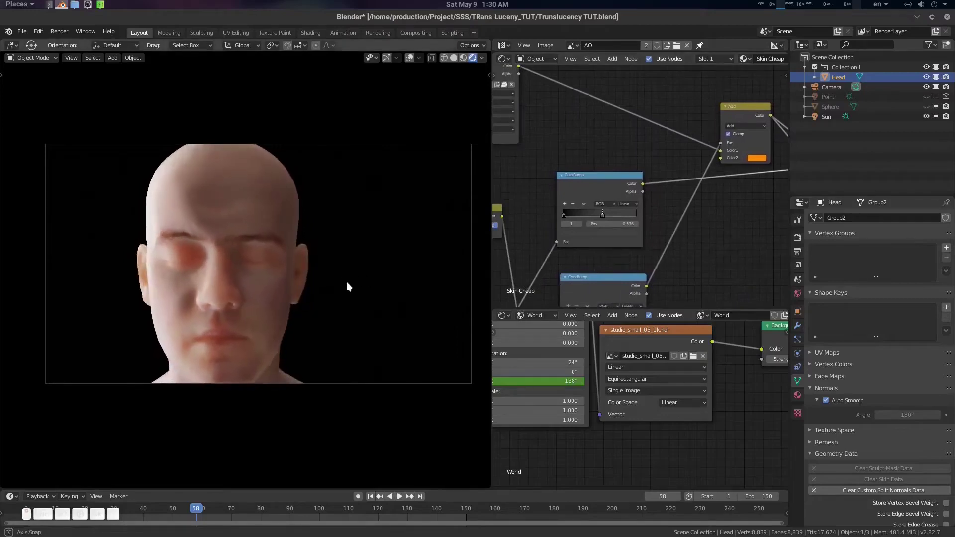
{"action": "left_click", "coordinate": [324, 301]}
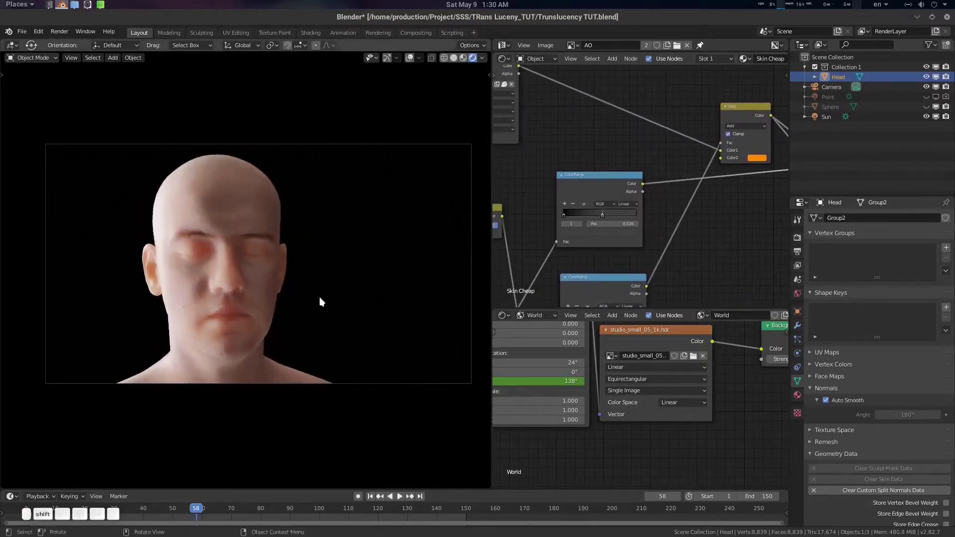
{"action": "key", "text": "r"}
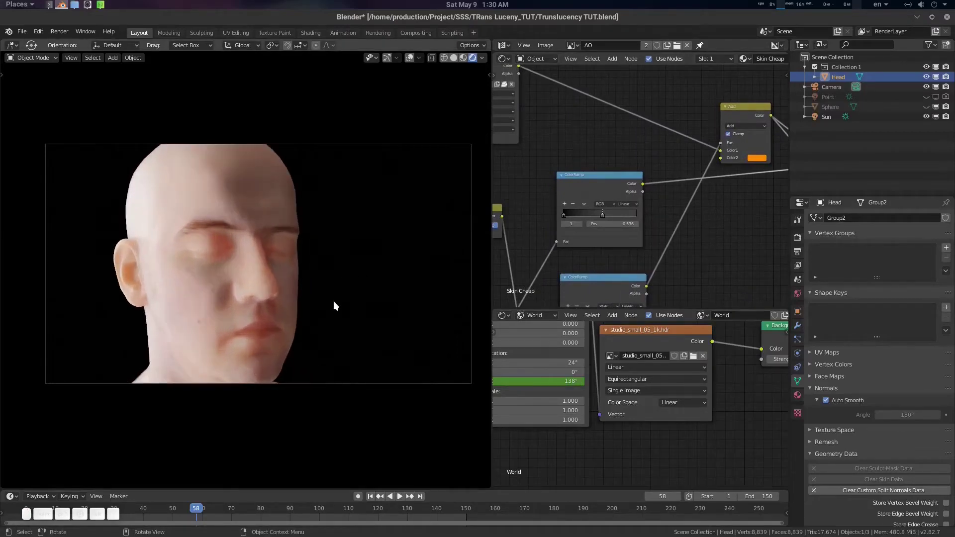
{"action": "left_click", "coordinate": [318, 298]}
{"action": "middle_click_drag", "start_coordinate": [590, 249], "coordinate": [602, 234]}
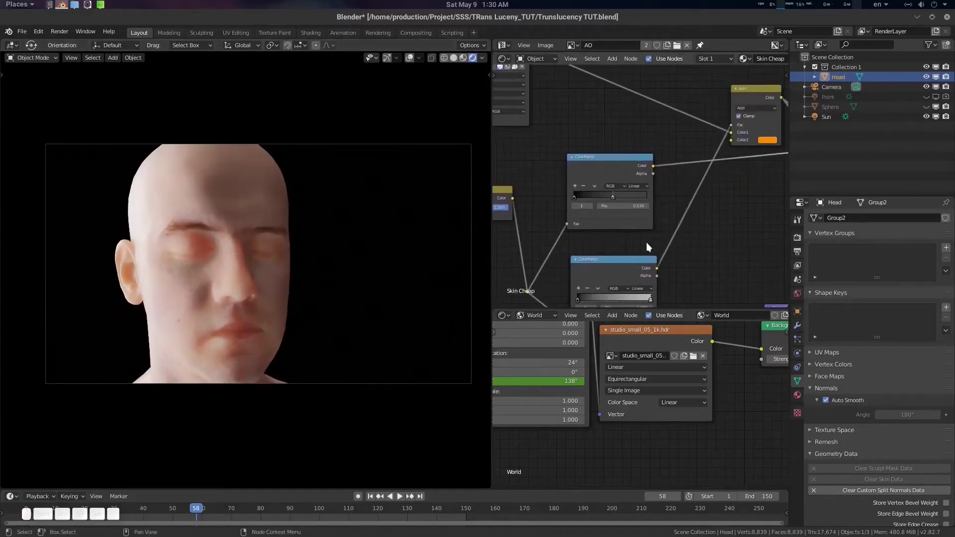
{"action": "scroll", "coordinate": [647, 243], "scroll_direction": "down", "scroll_amount": 1}
{"action": "middle_click_drag", "start_coordinate": [684, 220], "coordinate": [560, 234]}
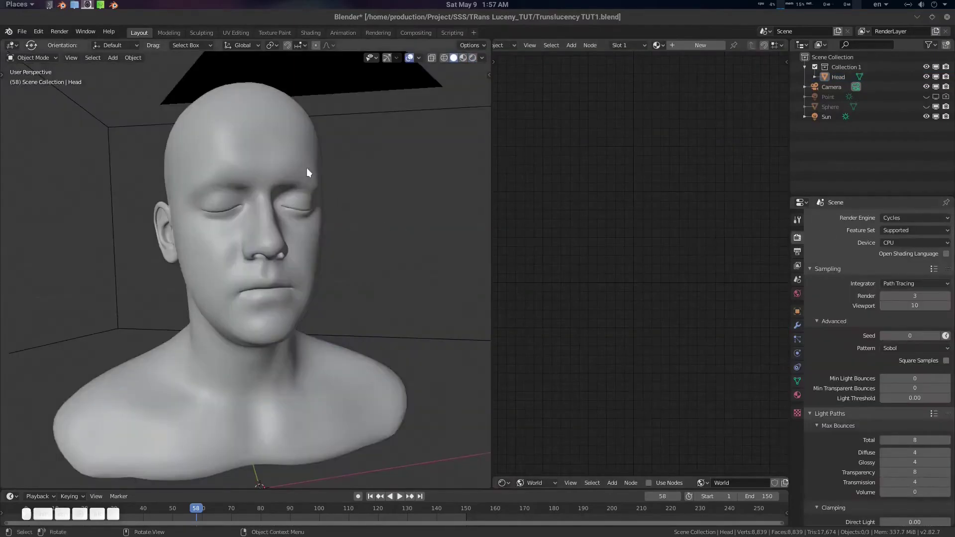
Create a new material named sss on the Head object
{"action": "left_click", "coordinate": [306, 168]}
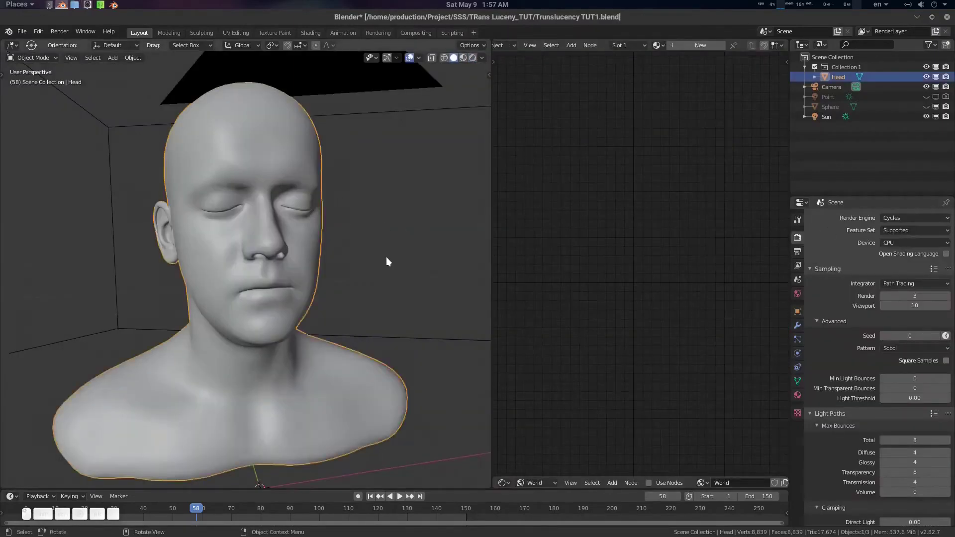
{"action": "left_click", "coordinate": [711, 46]}
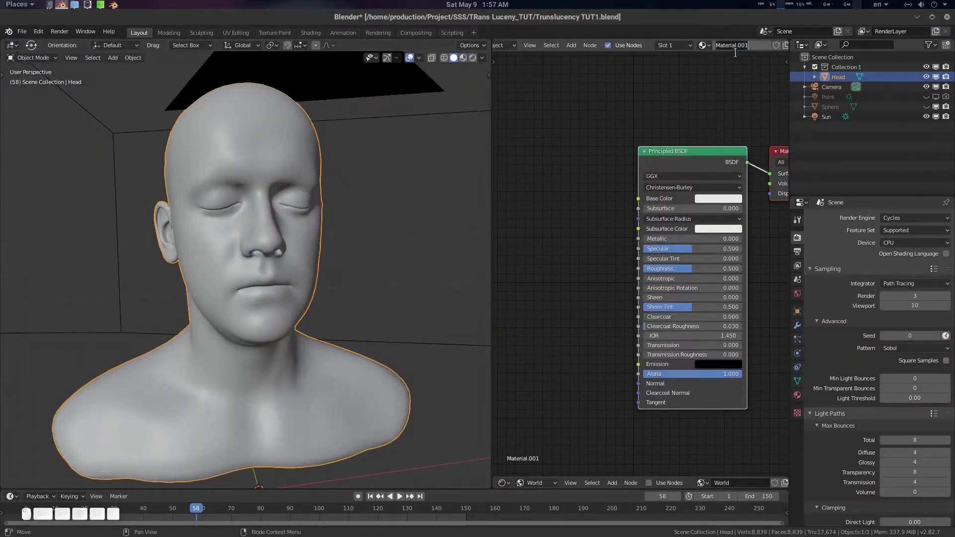
{"action": "type", "text": "sss"}
{"action": "key", "text": "Return"}
Add an Ambient Occlusion node beside the Principled BSDF in the sss material
{"action": "scroll", "coordinate": [602, 143], "scroll_direction": "up", "scroll_amount": 1}
{"action": "middle_click_drag", "start_coordinate": [603, 143], "coordinate": [649, 175]}
{"action": "key", "text": "shift+a"}
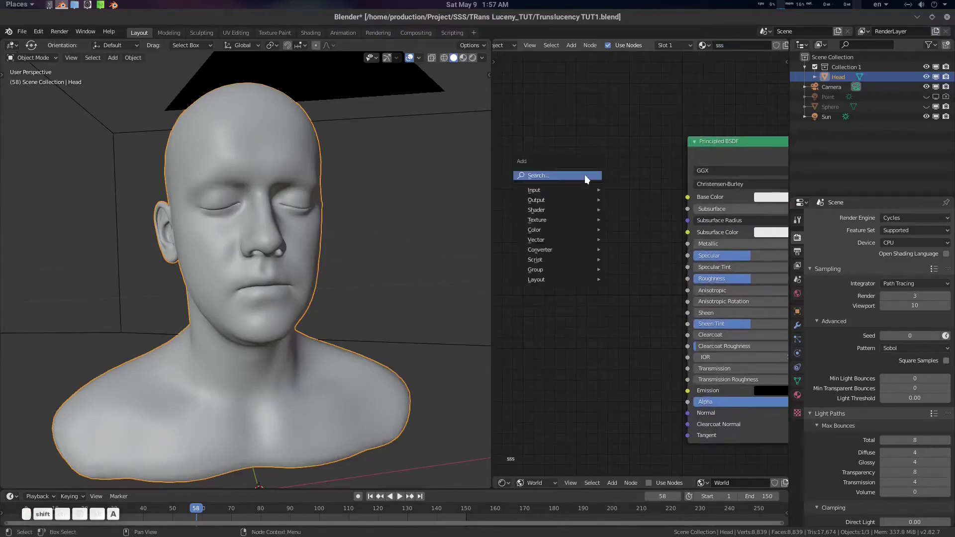
{"action": "left_click", "coordinate": [585, 175]}
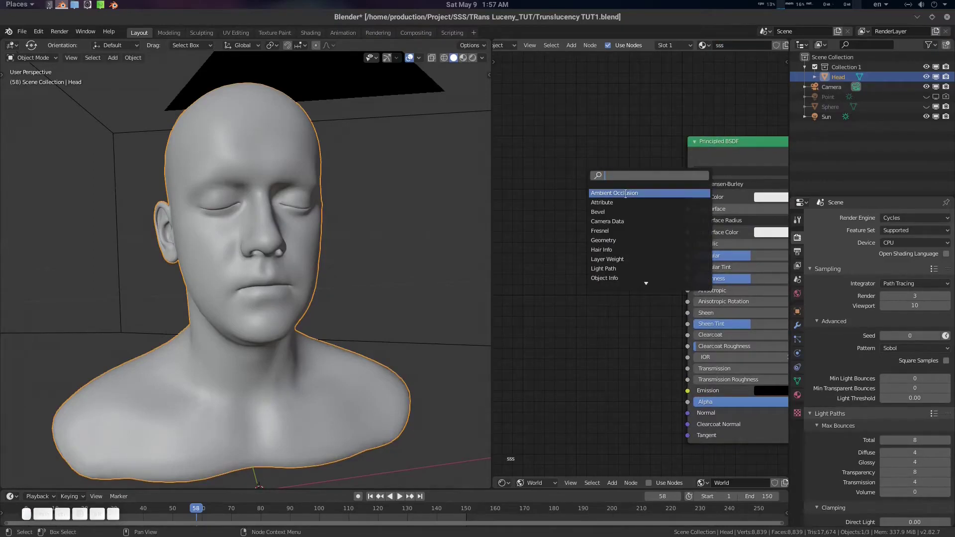
{"action": "left_click", "coordinate": [625, 194]}
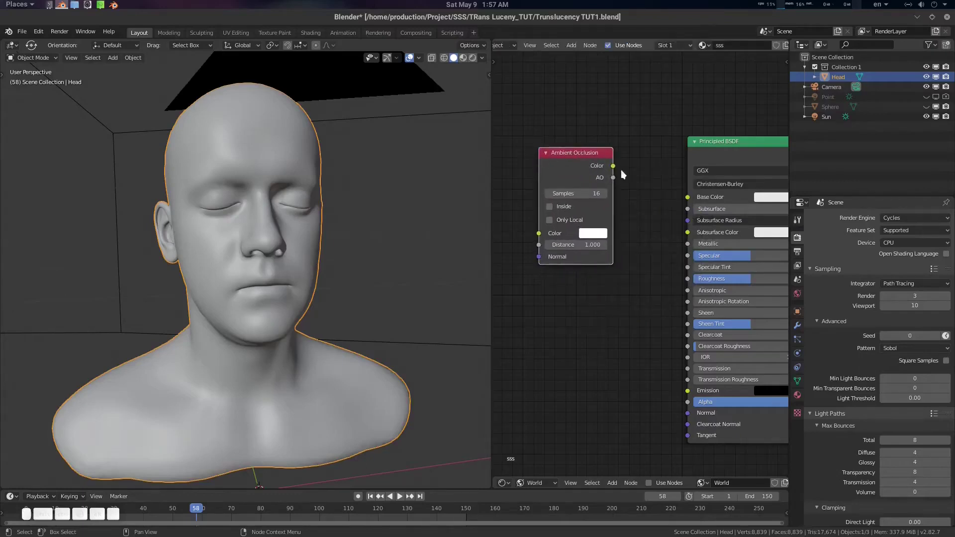
Keep Cycles as the render engine and preview the Ambient Occlusion node's AO output on the head in rendered shading
{"action": "left_click", "coordinate": [904, 217]}
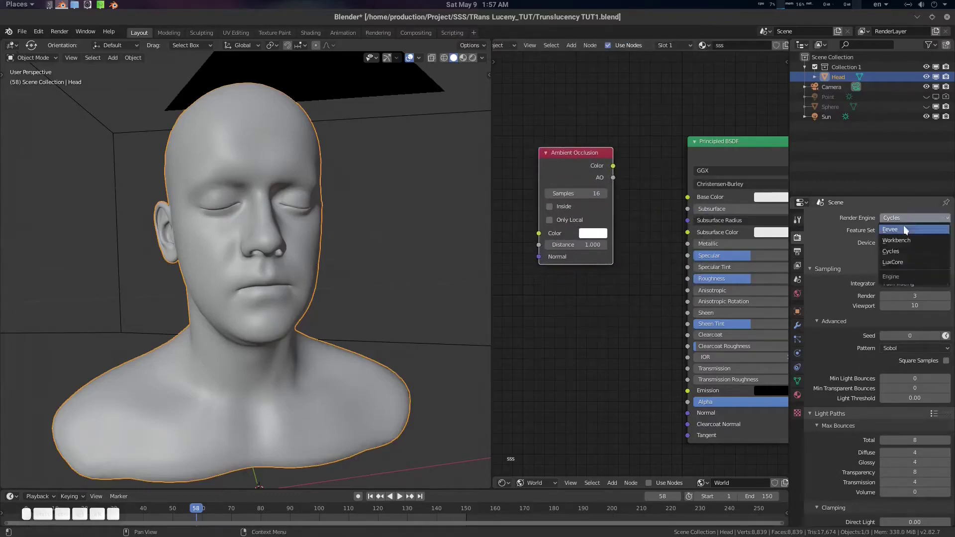
{"action": "left_click", "coordinate": [900, 253]}
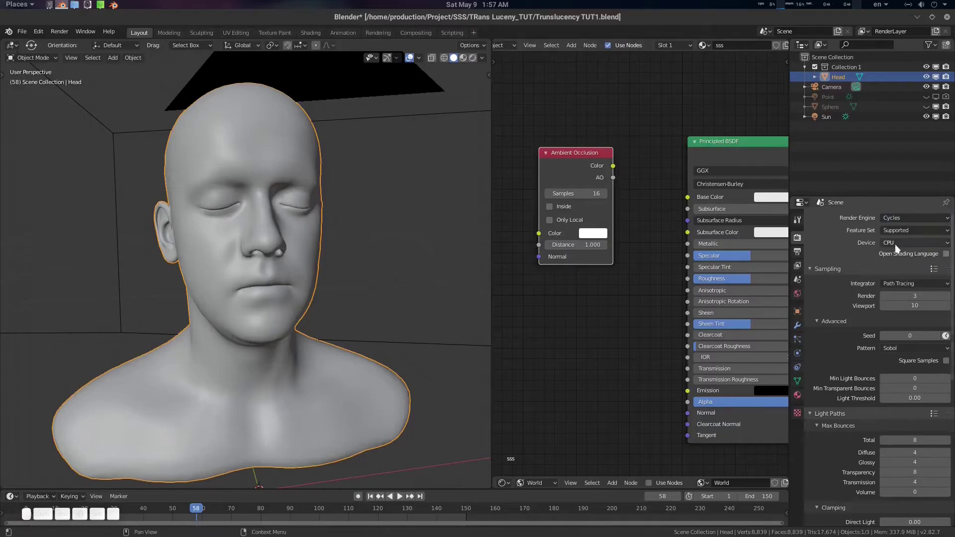
{"action": "left_click", "coordinate": [473, 58]}
{"action": "middle_click_drag", "start_coordinate": [319, 257], "coordinate": [308, 256]}
{"action": "middle_click_drag", "start_coordinate": [573, 280], "coordinate": [600, 292]}
{"action": "left_click", "coordinate": [610, 167], "text": "ctrl+shift"}
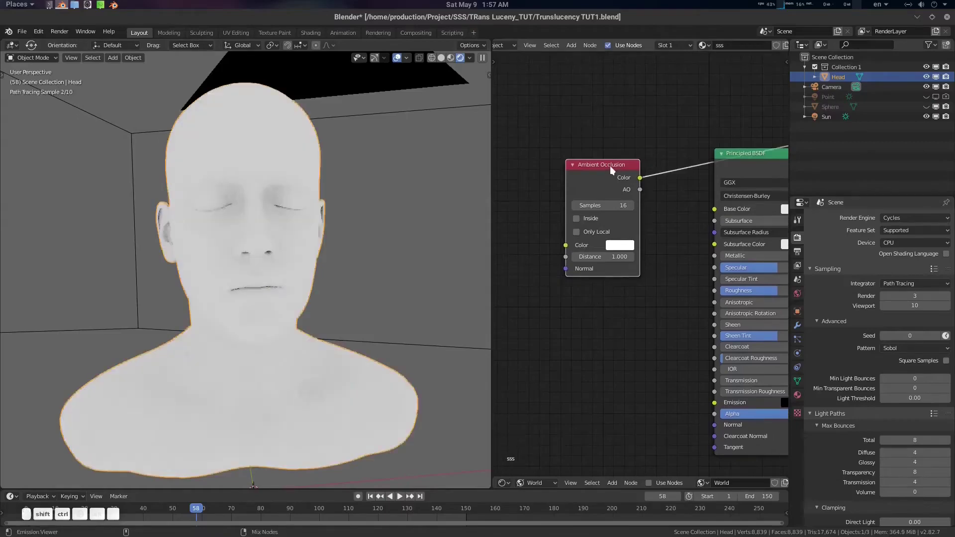
{"action": "left_click", "coordinate": [612, 170], "text": "ctrl+shift"}
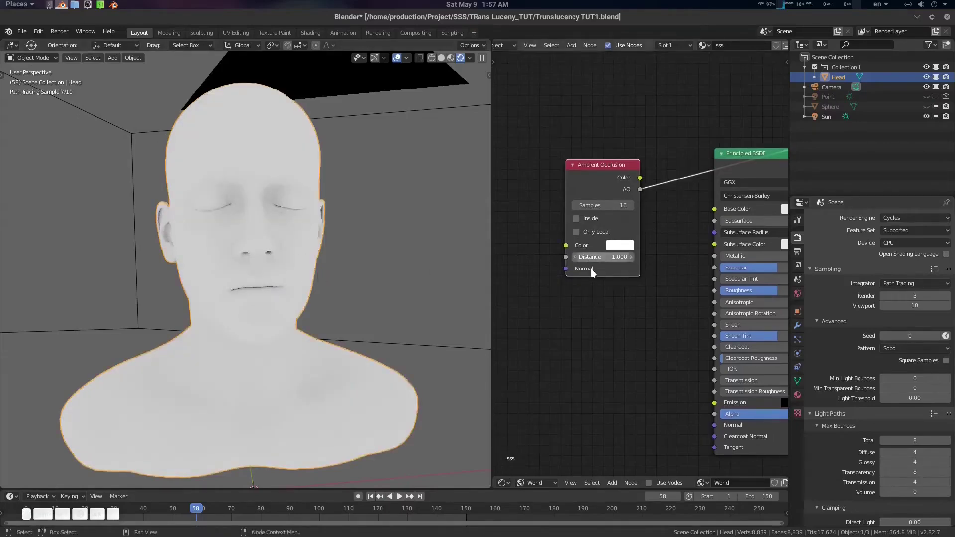
Enable Inside and Only Local on the Ambient Occlusion node, set its Distance to 0.030, and check the ears and face
{"action": "middle_click_drag", "start_coordinate": [601, 294], "coordinate": [608, 297]}
{"action": "left_click", "coordinate": [597, 222]}
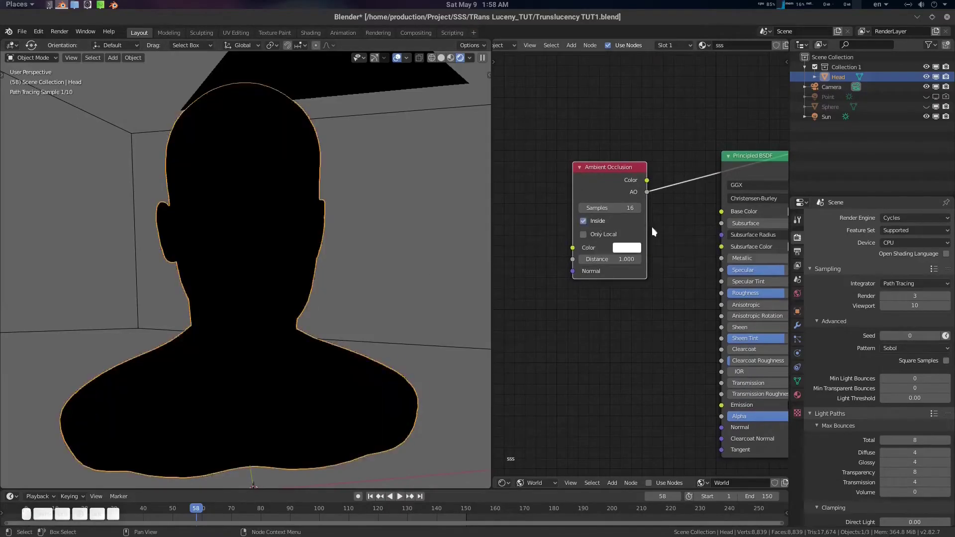
{"action": "left_click", "coordinate": [603, 234]}
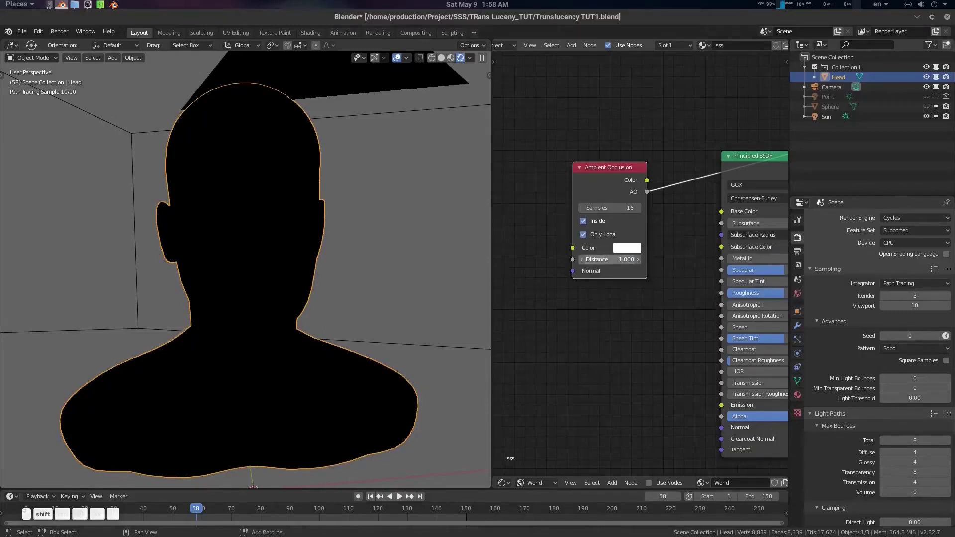
{"action": "left_click_drag", "start_coordinate": [637, 259], "coordinate": [627, 260], "text": "shift"}
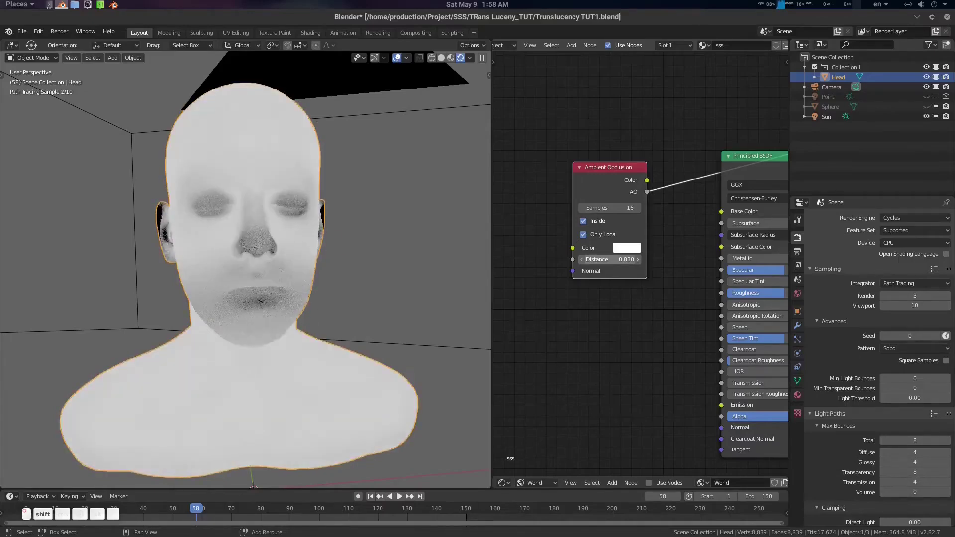
{"action": "middle_click_drag", "start_coordinate": [336, 299], "coordinate": [302, 287]}
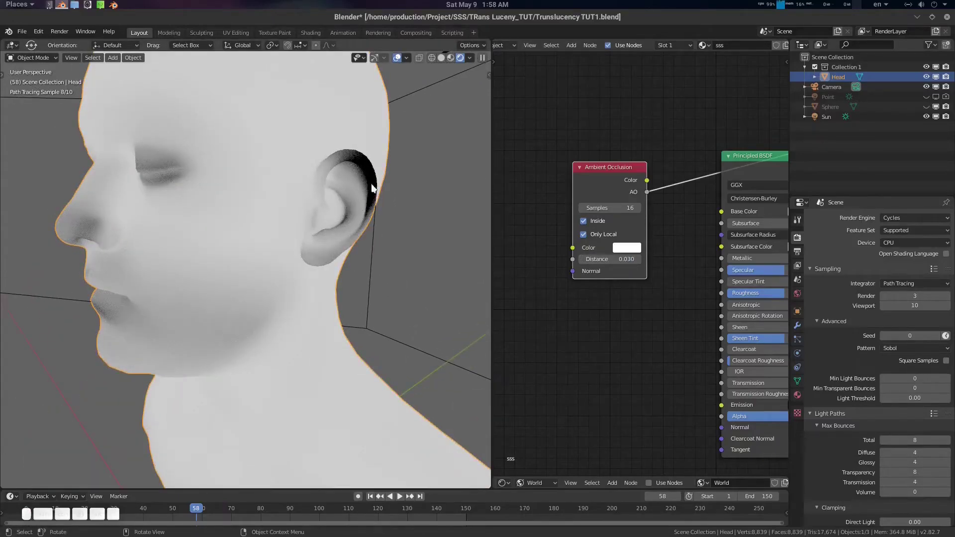
{"action": "middle_click_drag", "start_coordinate": [369, 193], "coordinate": [147, 190]}
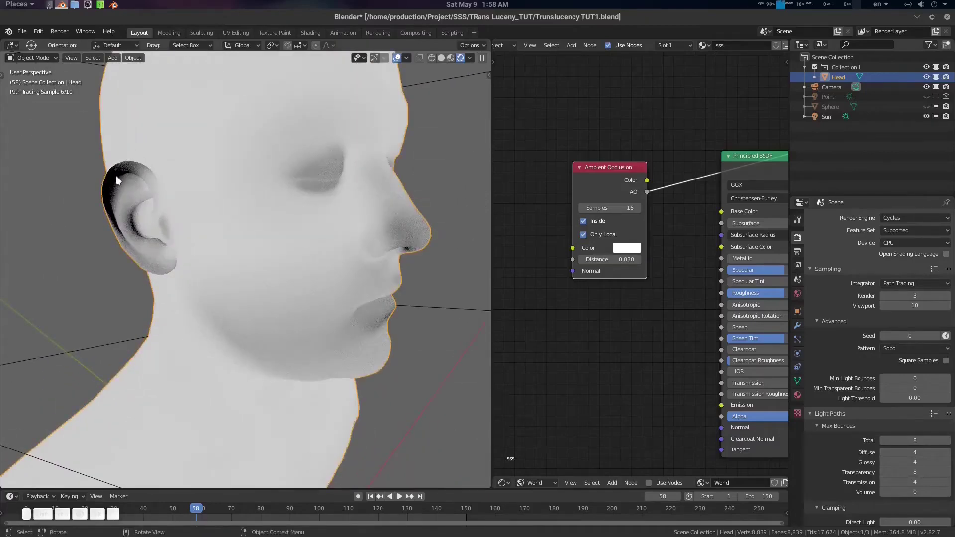
{"action": "middle_click_drag", "start_coordinate": [123, 207], "coordinate": [255, 261]}
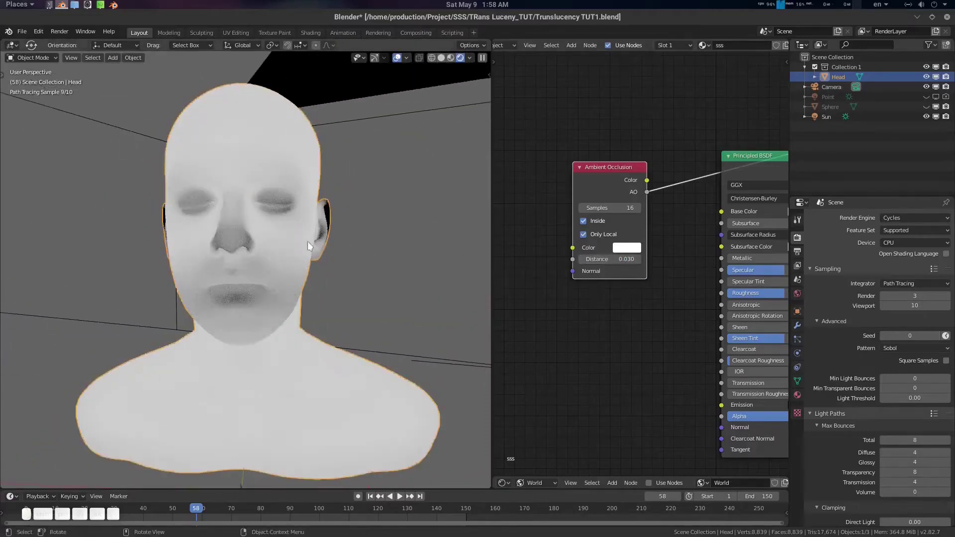
{"action": "middle_click_drag", "start_coordinate": [291, 263], "coordinate": [306, 264]}
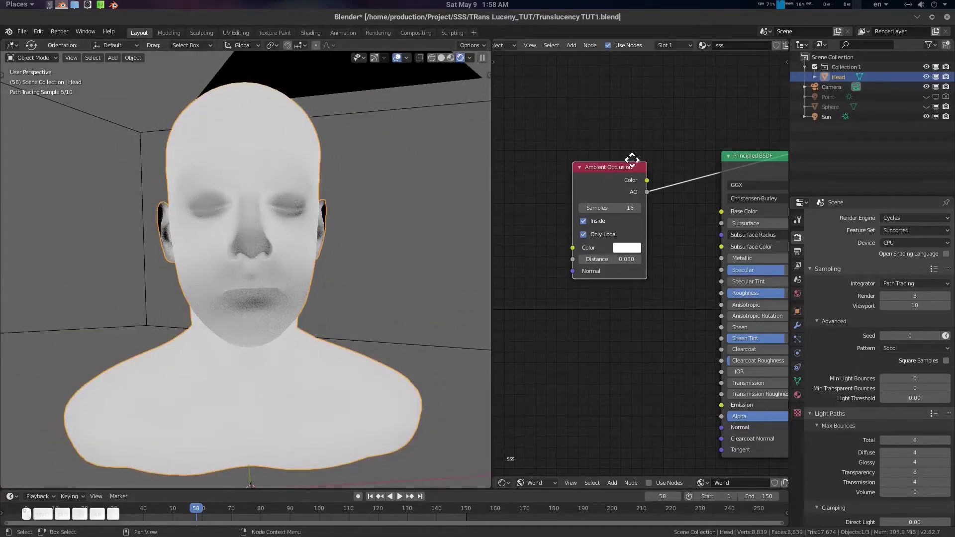
Move the Ambient Occlusion node up and place a new Image Texture node below it
{"action": "left_click_drag", "start_coordinate": [621, 167], "coordinate": [671, 128]}
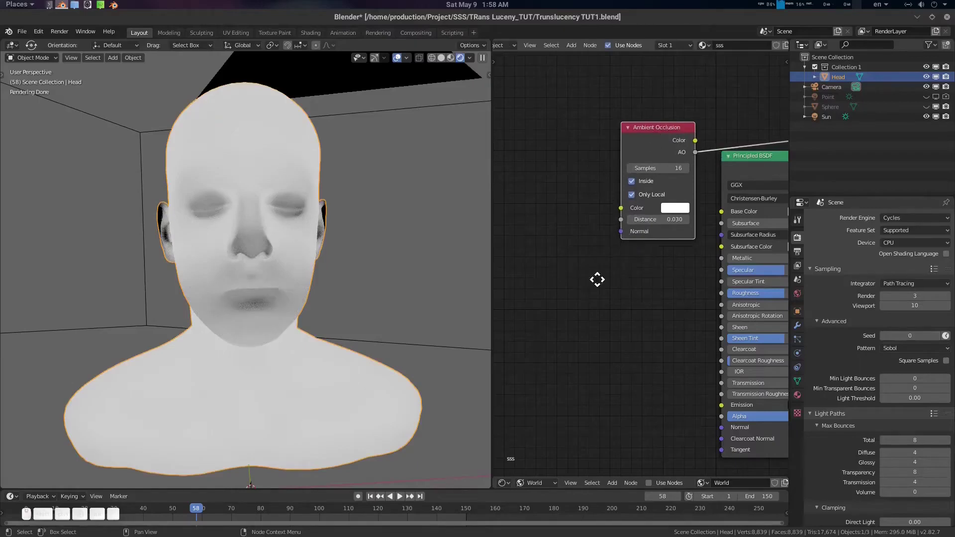
{"action": "middle_click_drag", "start_coordinate": [591, 279], "coordinate": [601, 276]}
{"action": "key", "text": "shift+a"}
{"action": "left_click", "coordinate": [577, 271]}
{"action": "type", "text": "ima"}
{"action": "key", "text": "Return"}
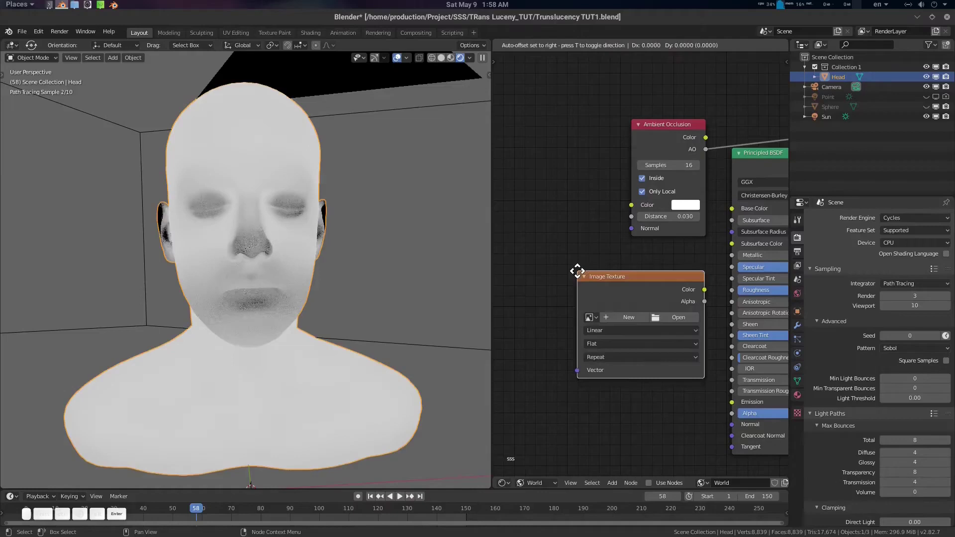
{"action": "left_click", "coordinate": [531, 271]}
Load the Normal_Map.jpg image into the Image Texture node, set its color space to Non-Color, and move the node aside
{"action": "left_click", "coordinate": [628, 314]}
{"action": "double_click", "coordinate": [455, 225]}
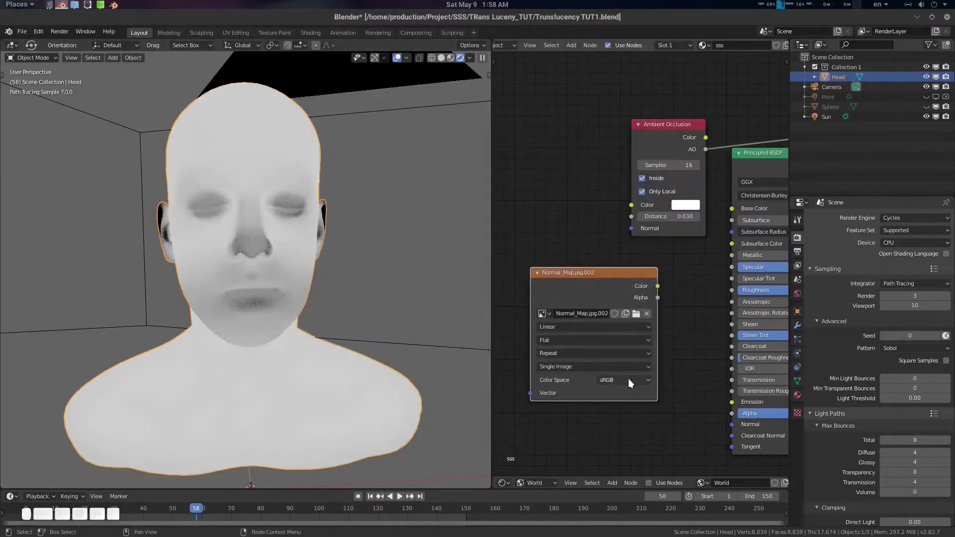
{"action": "left_click", "coordinate": [628, 379]}
{"action": "left_click", "coordinate": [627, 423]}
{"action": "left_click_drag", "start_coordinate": [637, 280], "coordinate": [499, 285]}
Add a Normal Map node between the normal map image texture and the Principled BSDF
{"action": "key", "text": "shift+a"}
{"action": "type", "text": "no"}
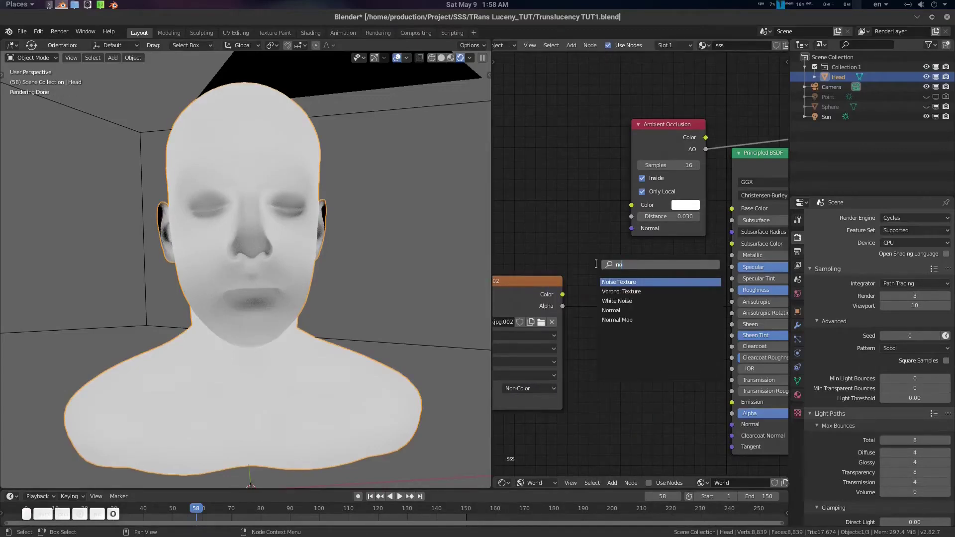
{"action": "key", "text": "Down"}
{"action": "key", "text": "Down"}
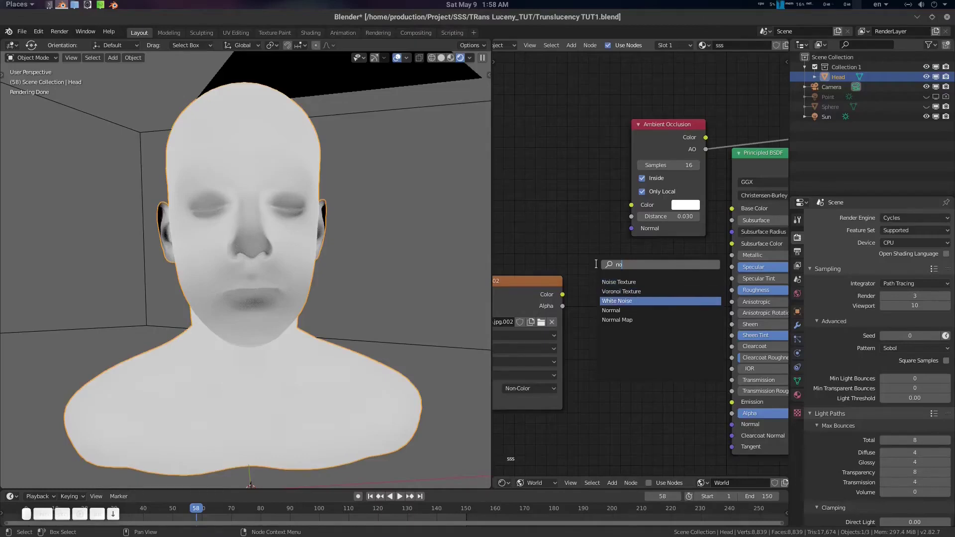
{"action": "key", "text": "Down"}
{"action": "key", "text": "Down"}
{"action": "key", "text": "Return"}
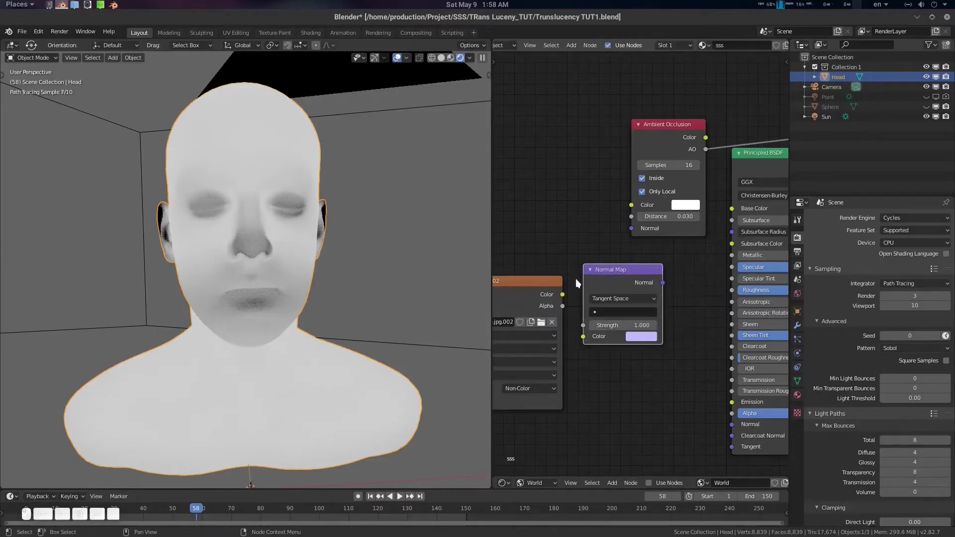
Connect the image's Color to the Normal Map's Color, and the Normal Map's output to the Ambient Occlusion node's Normal input
{"action": "left_click_drag", "start_coordinate": [563, 294], "coordinate": [586, 336]}
{"action": "left_click_drag", "start_coordinate": [663, 282], "coordinate": [632, 228]}
{"action": "middle_click_drag", "start_coordinate": [318, 237], "coordinate": [302, 225]}
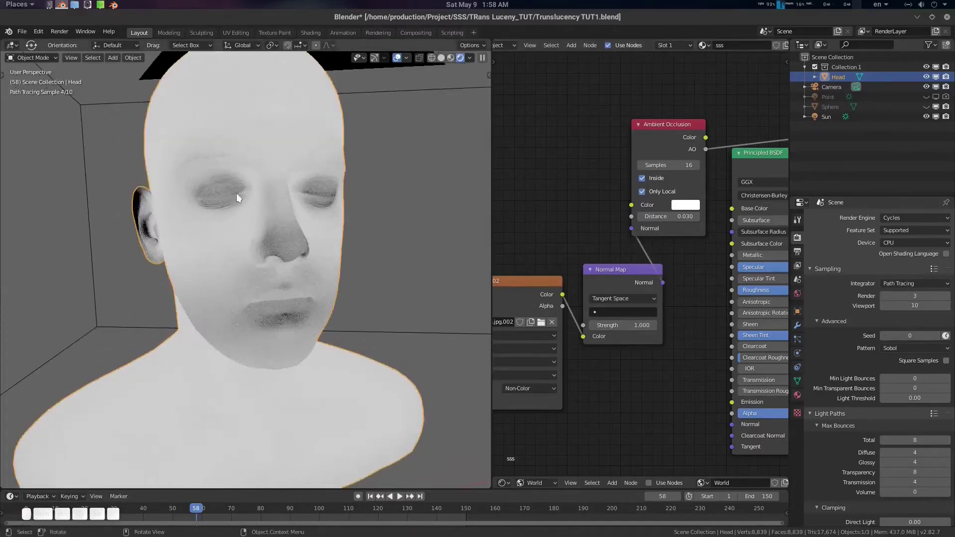
{"action": "middle_click_drag", "start_coordinate": [229, 212], "coordinate": [319, 255]}
{"action": "middle_click_drag", "start_coordinate": [613, 222], "coordinate": [610, 259]}
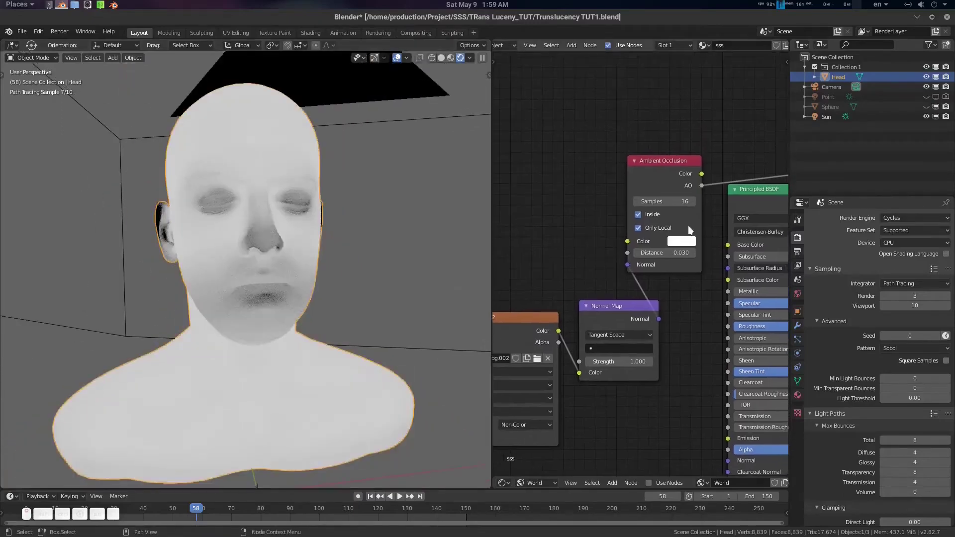
Shift the Ambient Occlusion node slightly upward and set its Samples to 20
{"action": "left_click_drag", "start_coordinate": [663, 167], "coordinate": [665, 155]}
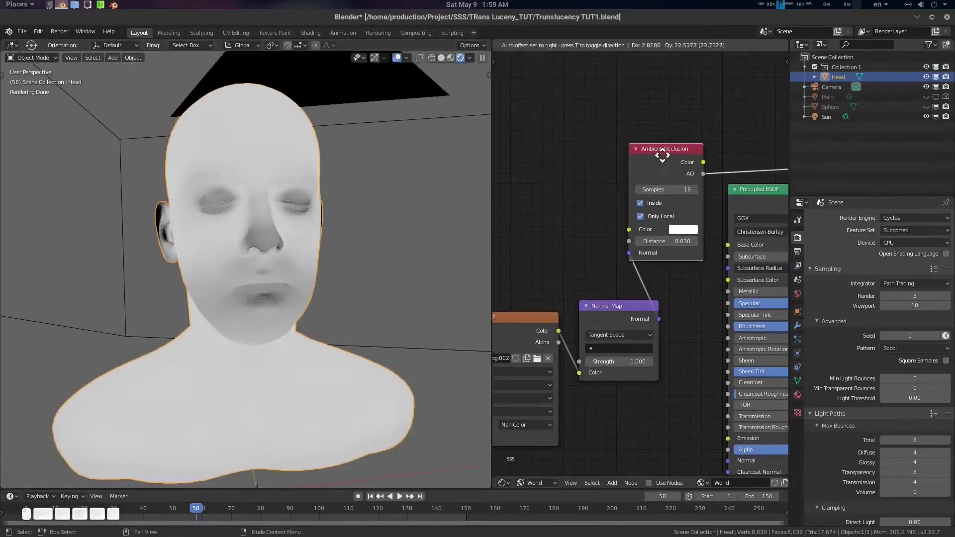
{"action": "left_click", "coordinate": [679, 192]}
{"action": "key", "text": "Return"}
Split the node editor area horizontally and turn the upper part into an Image Editor
{"action": "middle_click_drag", "start_coordinate": [683, 90], "coordinate": [675, 126]}
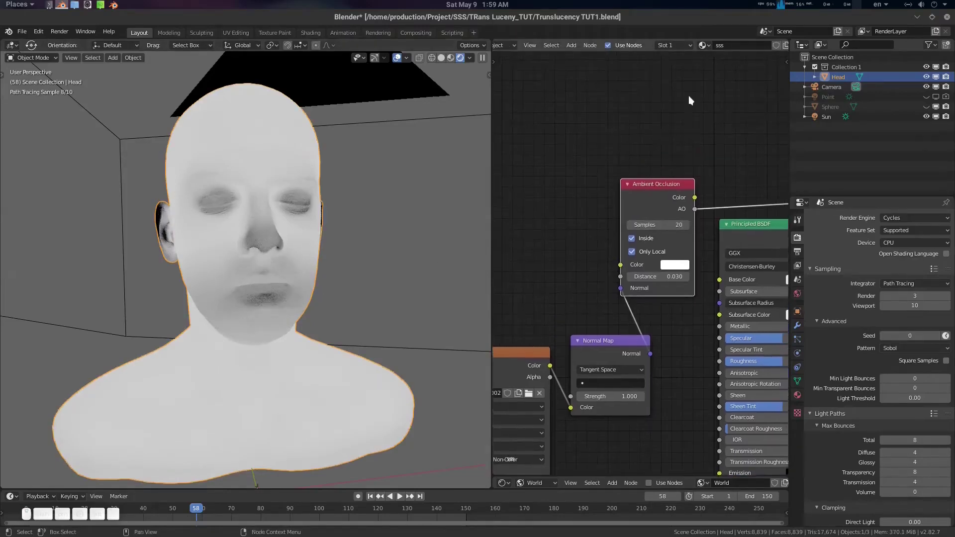
{"action": "middle_click_drag", "start_coordinate": [550, 150], "coordinate": [595, 158]}
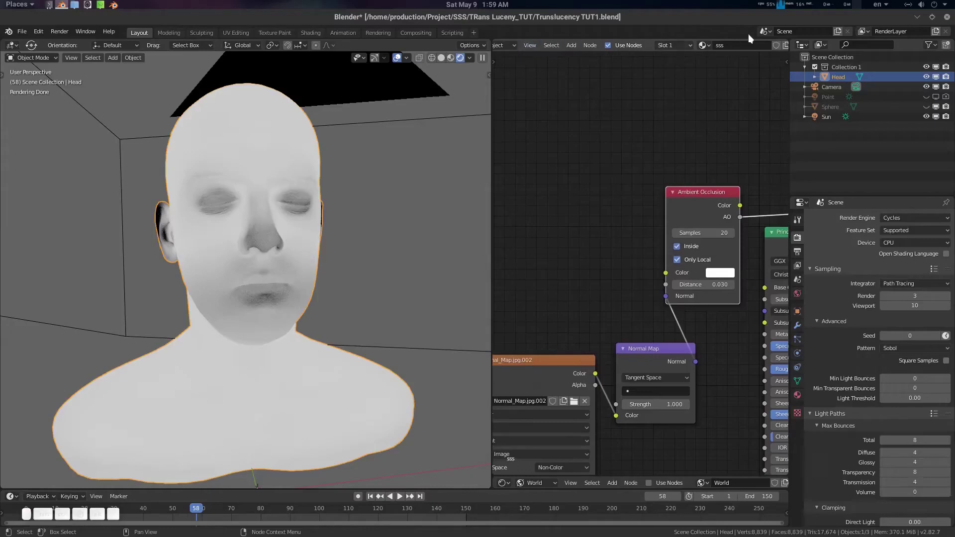
{"action": "left_click_drag", "start_coordinate": [785, 36], "coordinate": [772, 167]}
{"action": "scroll", "coordinate": [702, 46], "scroll_direction": "up", "scroll_amount": 3}
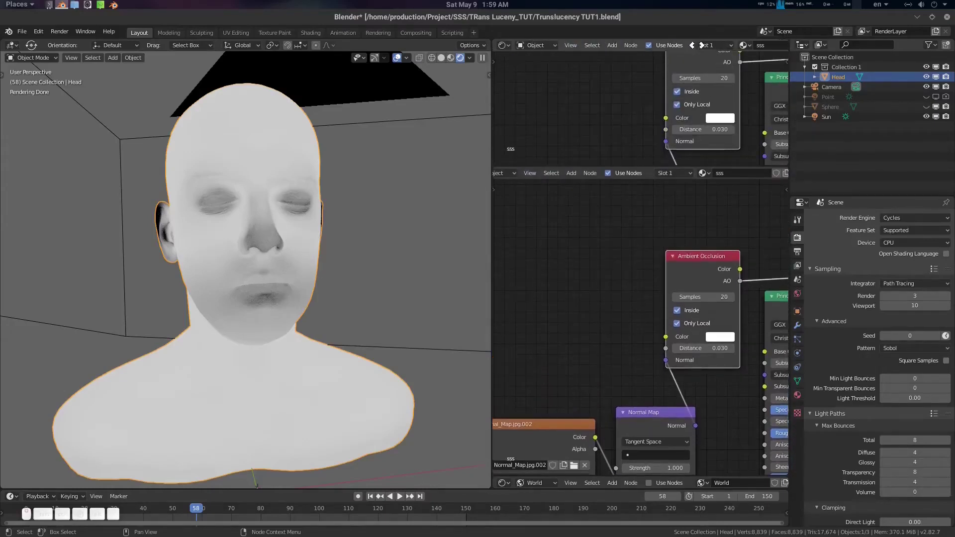
{"action": "left_click", "coordinate": [504, 46]}
{"action": "left_click", "coordinate": [534, 97]}
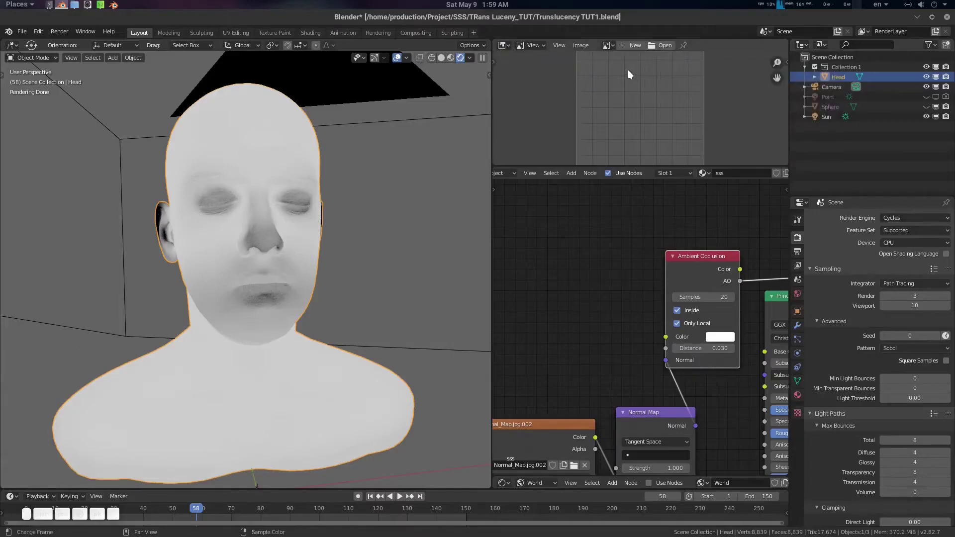
Create a new blank black image named Lum_mask with a width and height of 1024*4 px
{"action": "left_click", "coordinate": [633, 46]}
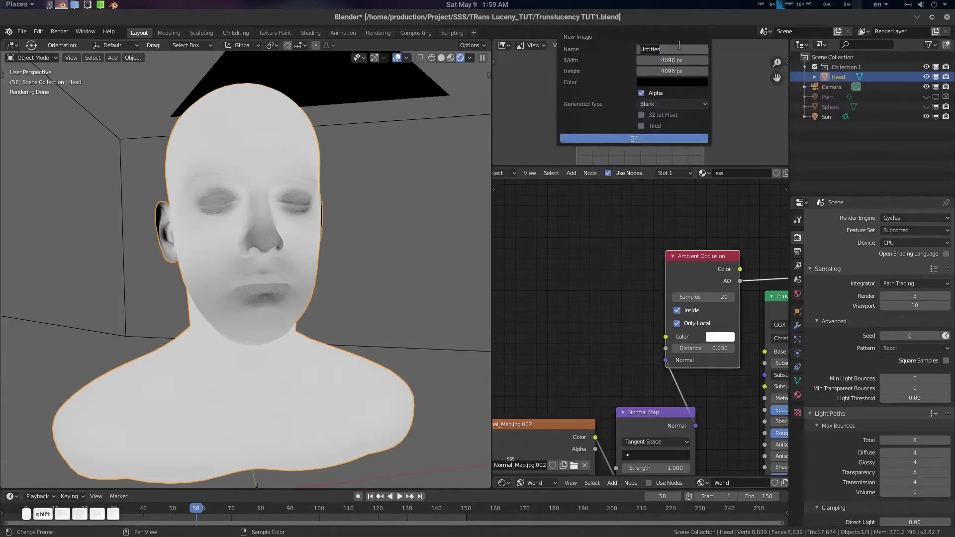
{"action": "type", "text": "Lu"}
{"action": "type", "text": "min"}
{"action": "key", "text": "BackSpace"}
{"action": "key", "text": "BackSpace"}
{"action": "type", "text": "_"}
{"action": "left_click", "coordinate": [650, 61]}
{"action": "left_click_drag", "start_coordinate": [661, 60], "coordinate": [661, 70]}
{"action": "type", "text": "1024*4"}
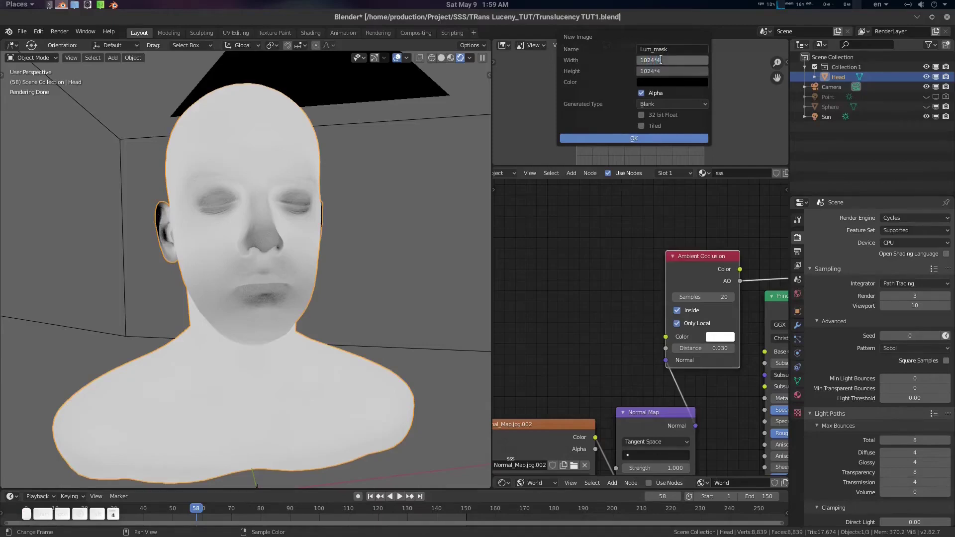
{"action": "key", "text": "Return"}
{"action": "key", "text": "Return"}
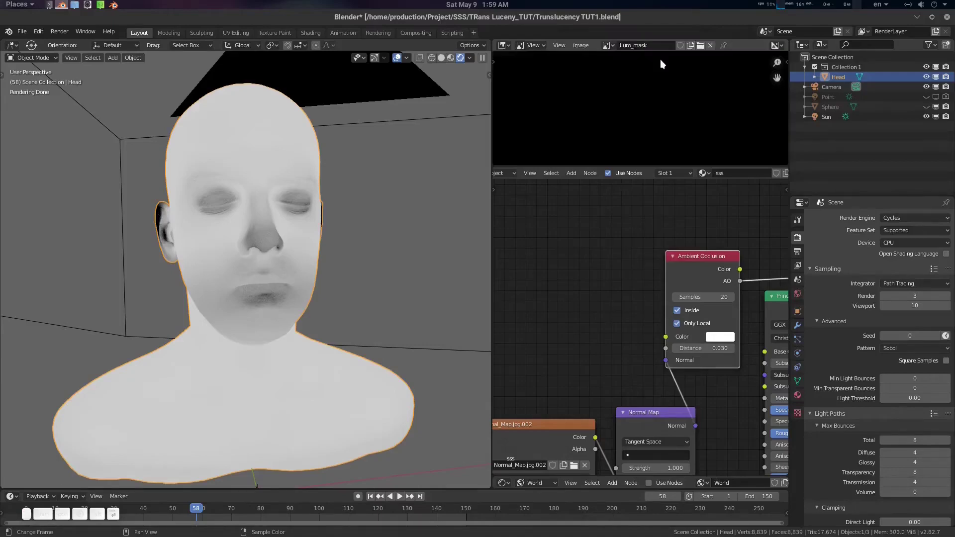
Set the color space of the Lum_mask image to Linear
{"action": "scroll", "coordinate": [654, 102], "scroll_direction": "up", "scroll_amount": 1}
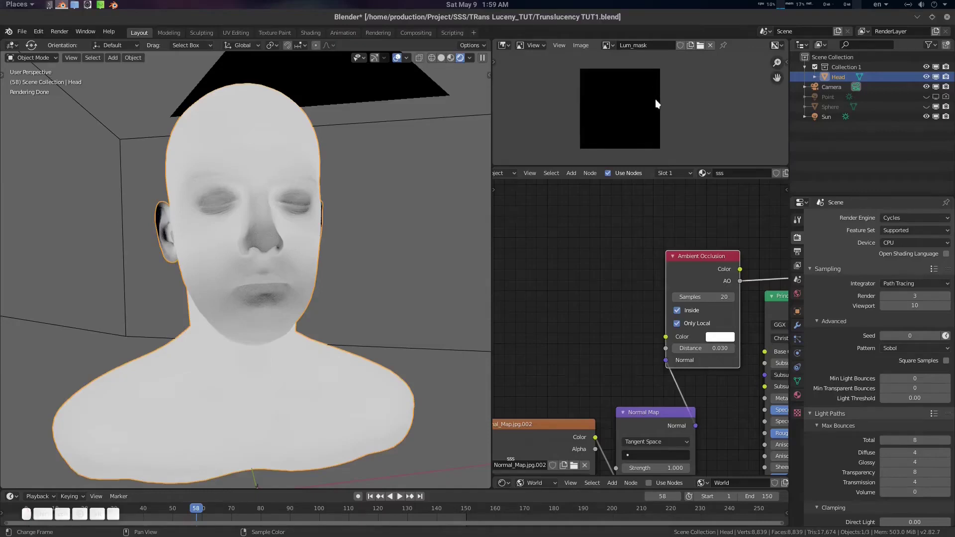
{"action": "key", "text": "n"}
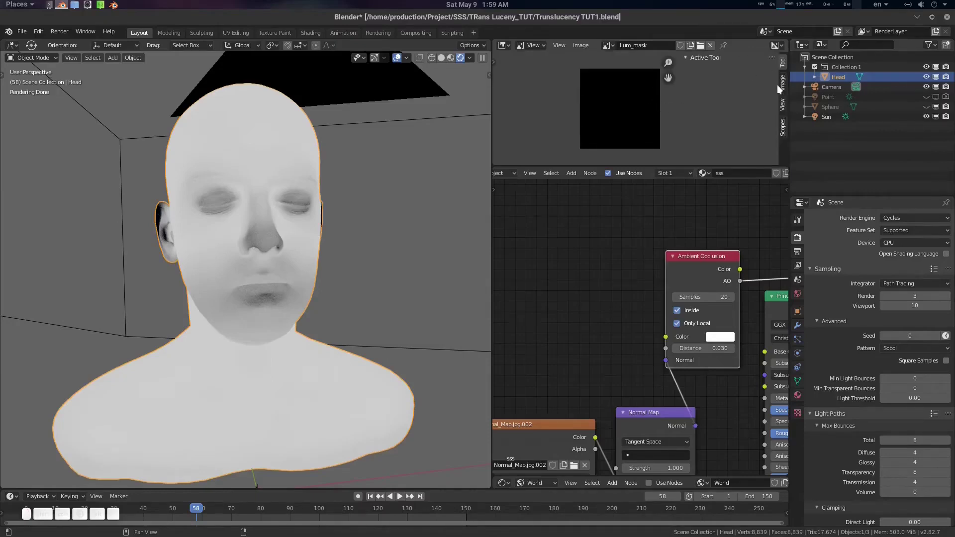
{"action": "left_click", "coordinate": [782, 82]}
{"action": "scroll", "coordinate": [709, 101], "scroll_direction": "down", "scroll_amount": 2}
{"action": "left_click", "coordinate": [752, 134]}
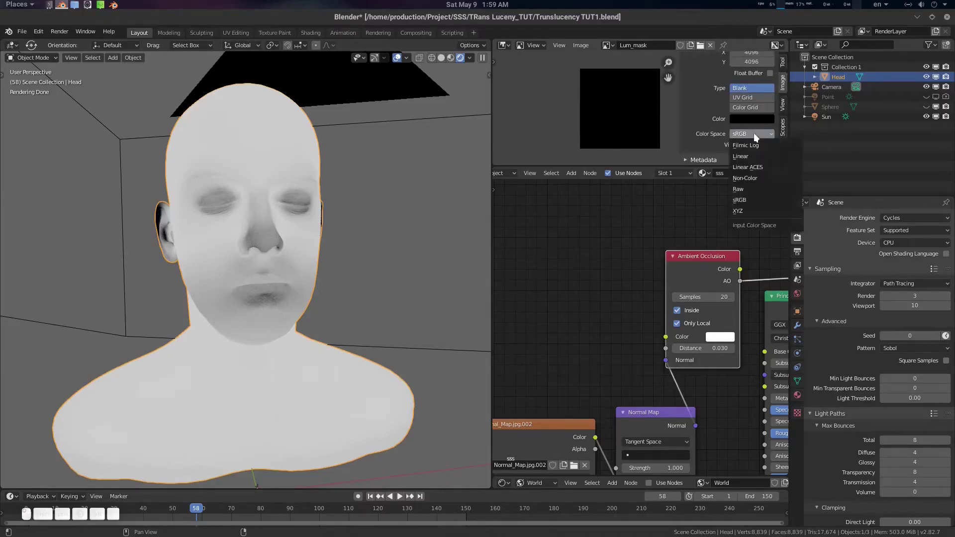
{"action": "left_click", "coordinate": [751, 156]}
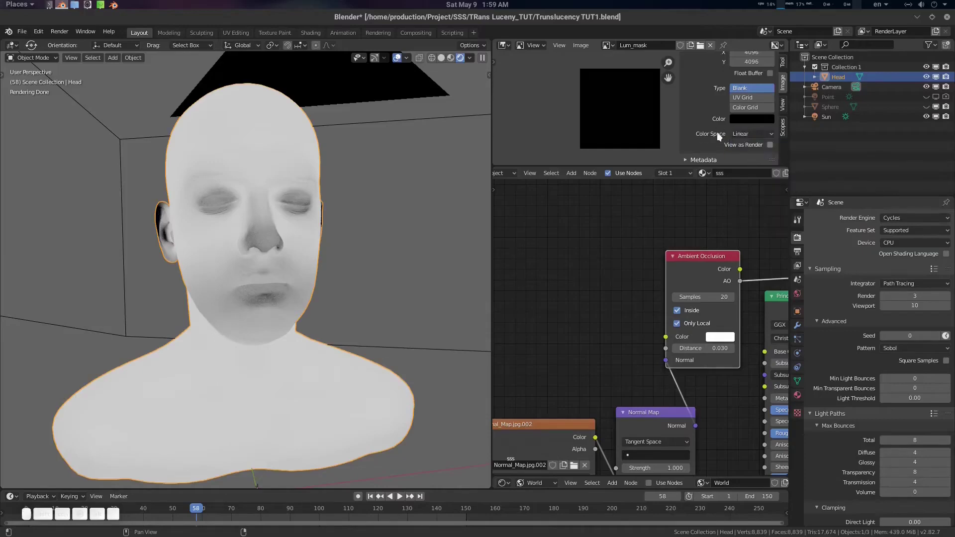
Add an Image Texture node in the empty space beside the Ambient Occlusion node
{"action": "middle_click_drag", "start_coordinate": [634, 253], "coordinate": [662, 245]}
{"action": "left_click", "coordinate": [593, 229]}
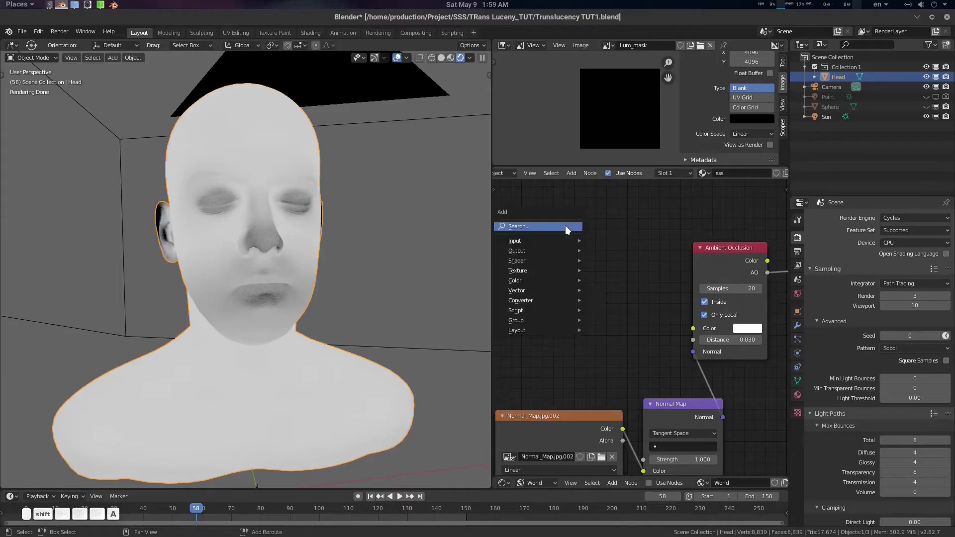
{"action": "key", "text": "shift+a"}
{"action": "type", "text": "ima"}
{"action": "key", "text": "Return"}
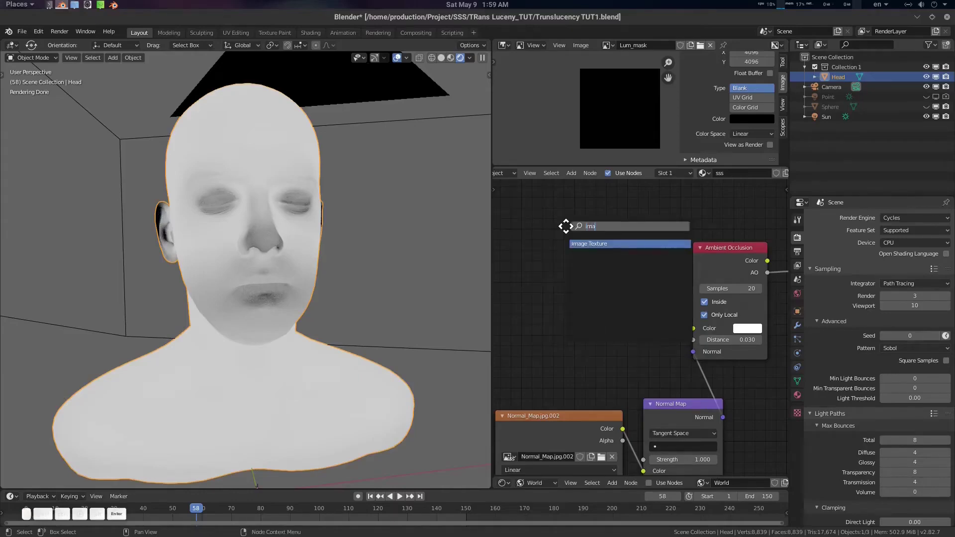
{"action": "left_click", "coordinate": [517, 216]}
Assign the Lum_mask image to the new Image Texture node and shift the node slightly
{"action": "left_click", "coordinate": [530, 263]}
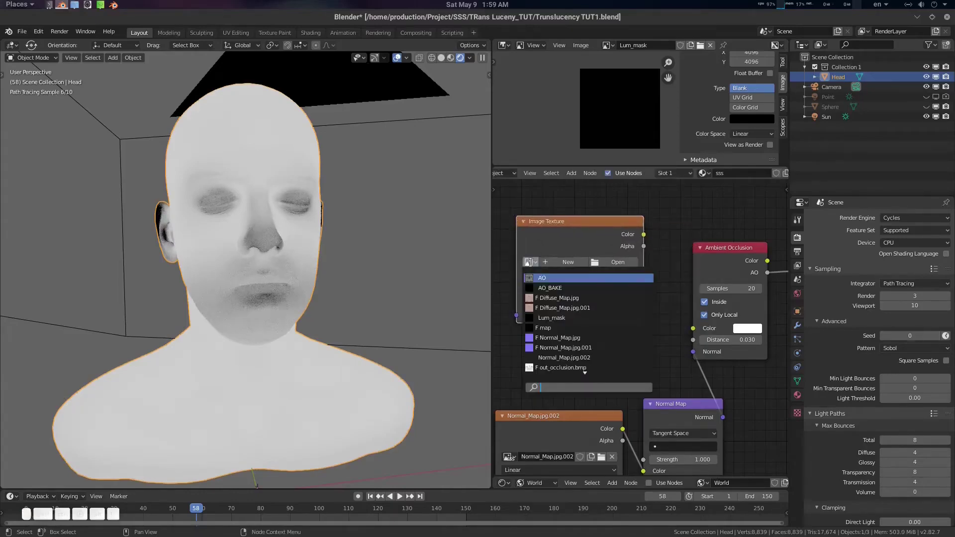
{"action": "type", "text": "lum"}
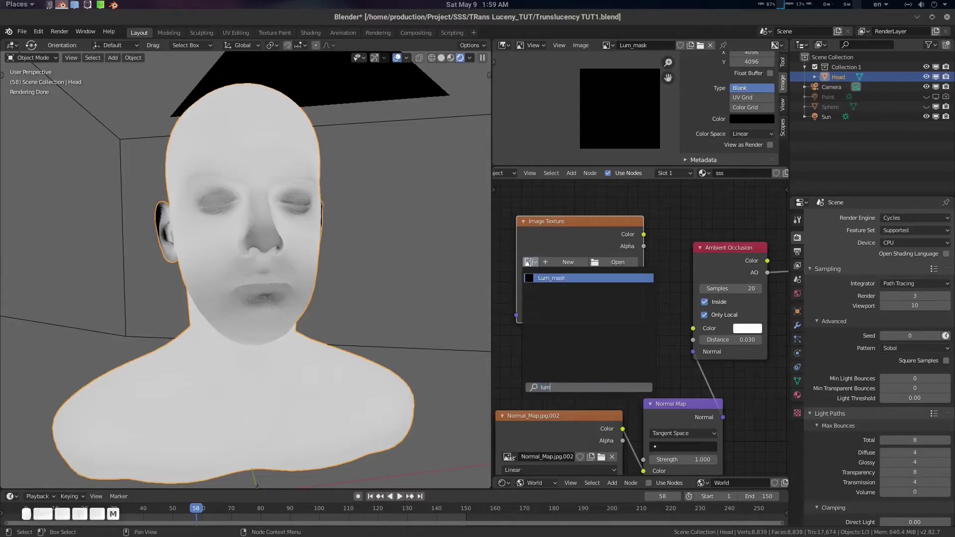
{"action": "key", "text": "Return"}
{"action": "left_click_drag", "start_coordinate": [590, 235], "coordinate": [584, 228]}
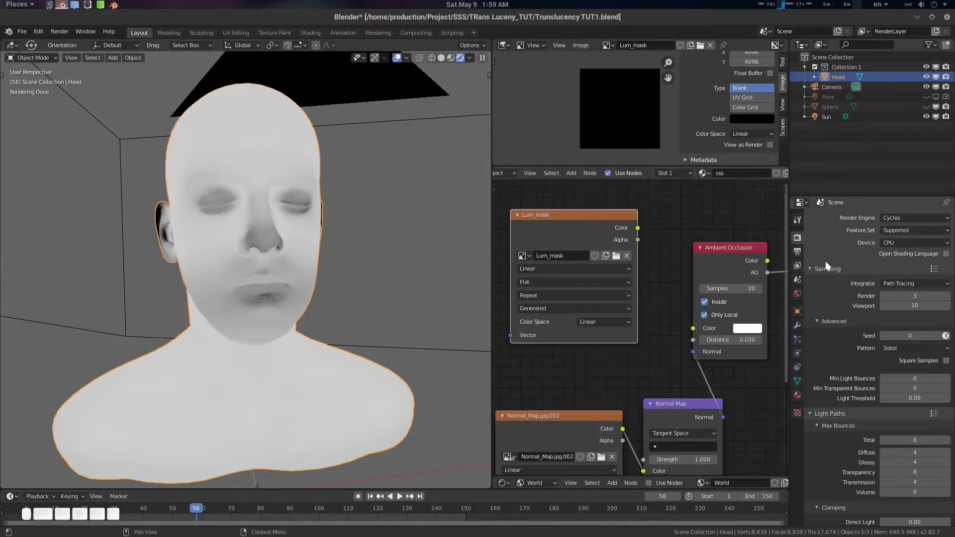
Try a render sample count of 2 and set it back to 3
{"action": "scroll", "coordinate": [837, 264], "scroll_direction": "down", "scroll_amount": 2}
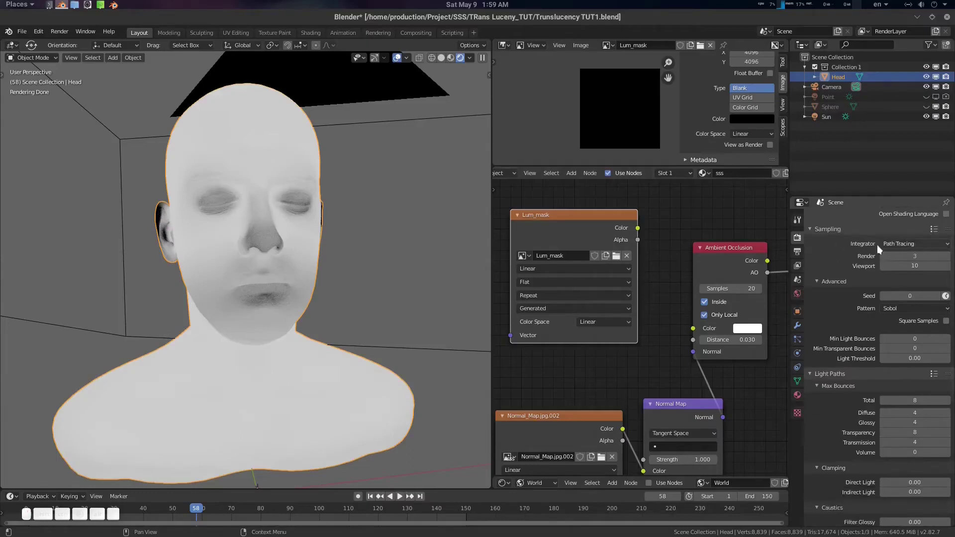
{"action": "left_click", "coordinate": [928, 256]}
{"action": "type", "text": "2"}
{"action": "key", "text": "Return"}
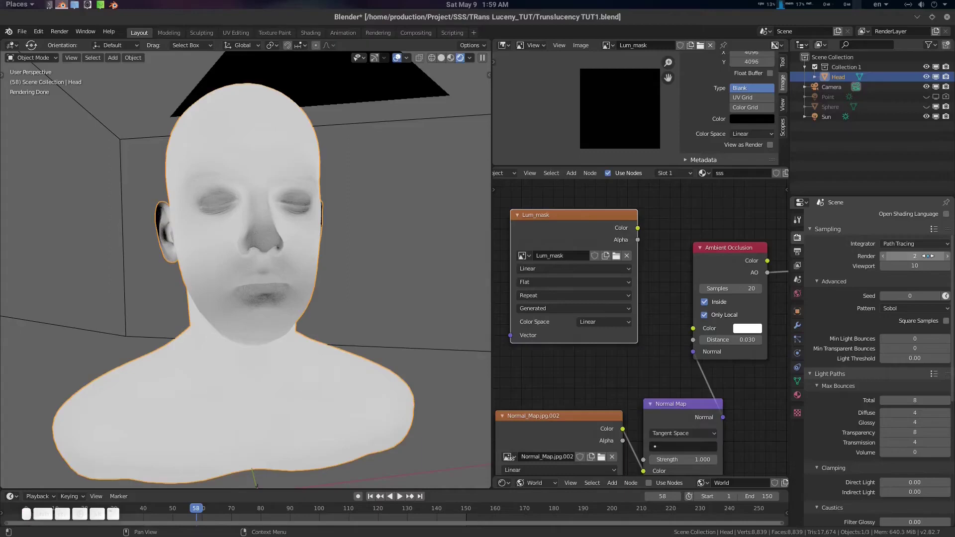
{"action": "left_click", "coordinate": [928, 255]}
{"action": "type", "text": "3"}
{"action": "key", "text": "Return"}
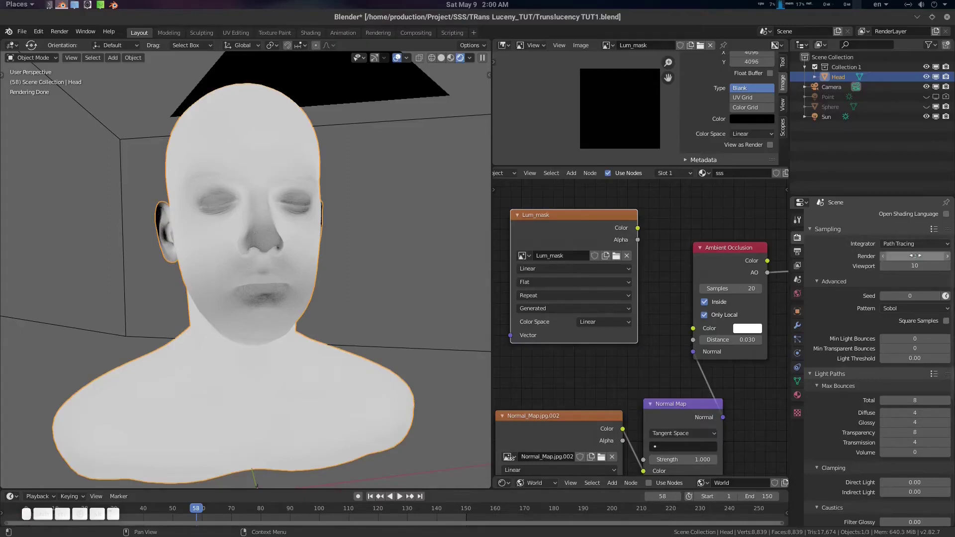
Choose Emit as the bake type and bake the head's ambient occlusion into the Lum_mask image
{"action": "scroll", "coordinate": [831, 317], "scroll_direction": "down", "scroll_amount": 12}
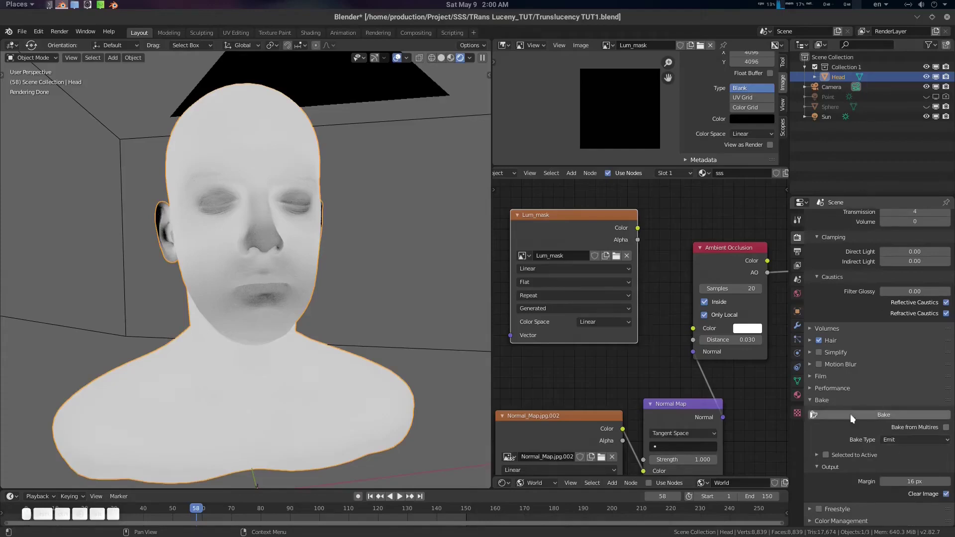
{"action": "left_click", "coordinate": [828, 400]}
{"action": "left_click", "coordinate": [829, 497]}
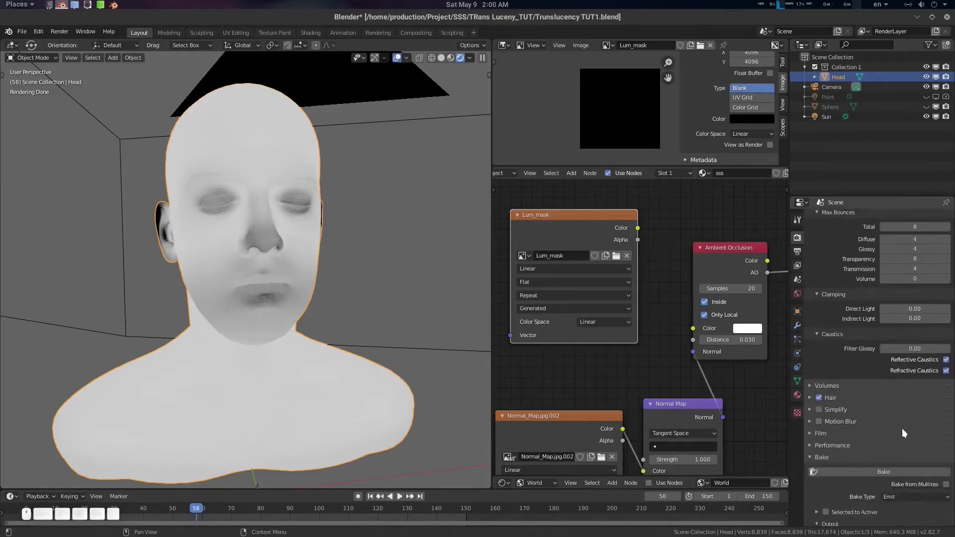
{"action": "scroll", "coordinate": [902, 429], "scroll_direction": "down", "scroll_amount": 5}
{"action": "left_click", "coordinate": [912, 437]}
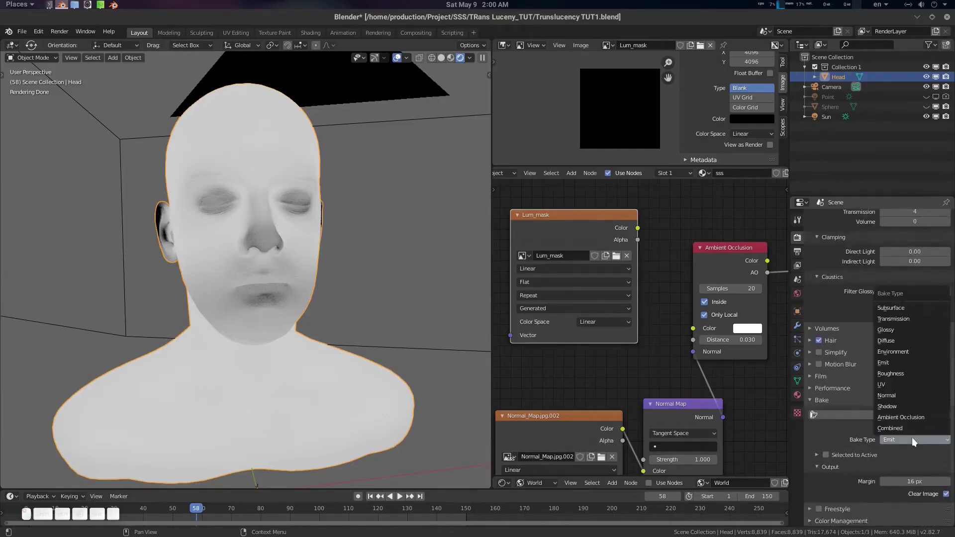
{"action": "left_click", "coordinate": [894, 364]}
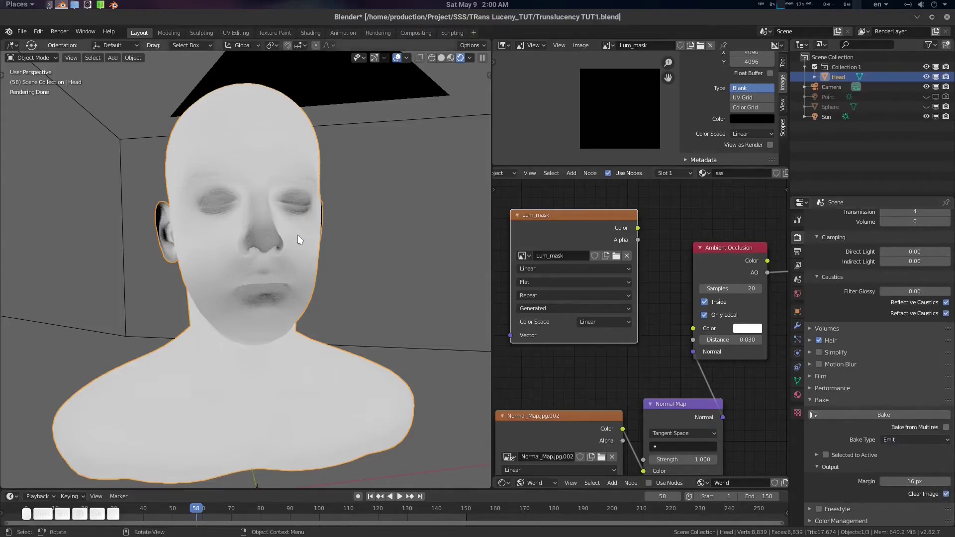
{"action": "left_click_drag", "start_coordinate": [563, 220], "coordinate": [560, 222]}
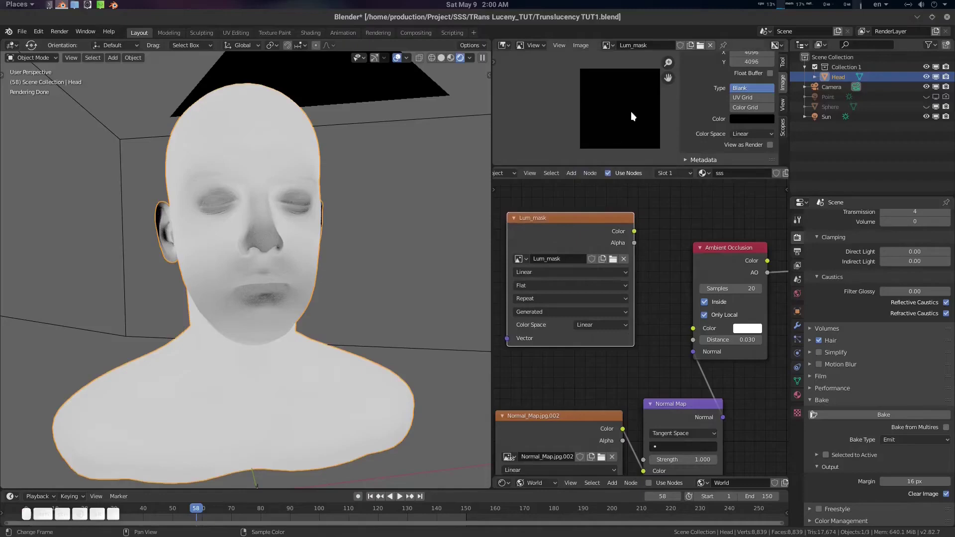
{"action": "left_click", "coordinate": [884, 415]}
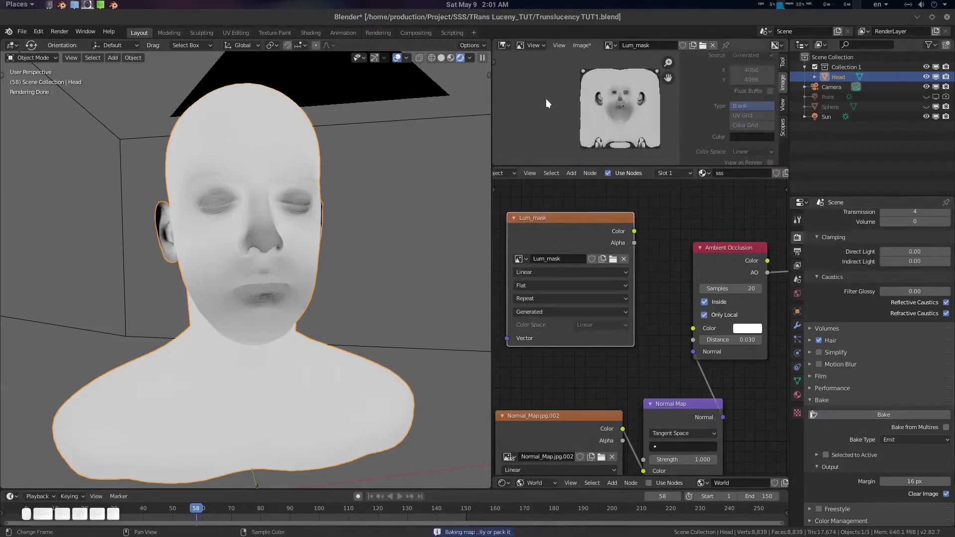
Save the baked image as Lum_mask.png in the TRans Luceny_TUT project folder
{"action": "key", "text": "Home"}
{"action": "left_click", "coordinate": [582, 44]}
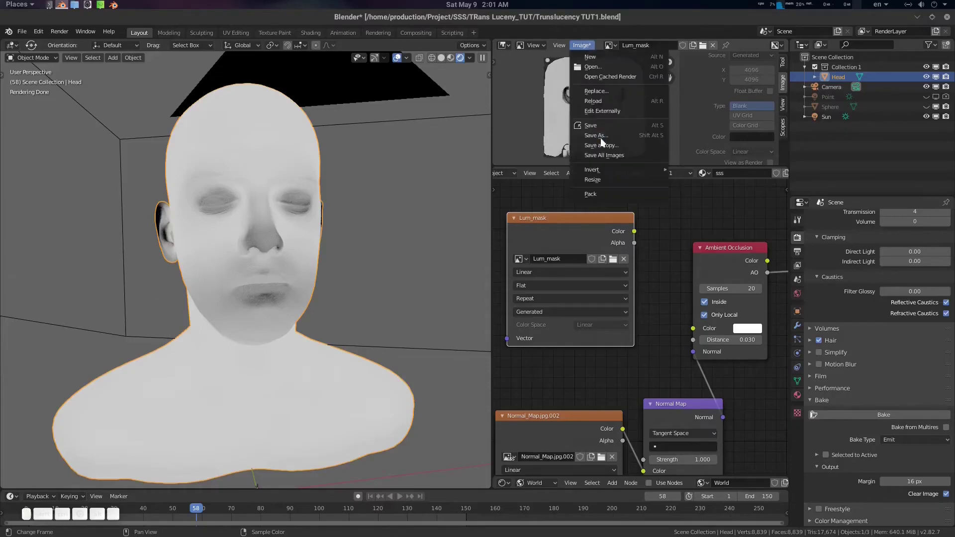
{"action": "left_click", "coordinate": [601, 124]}
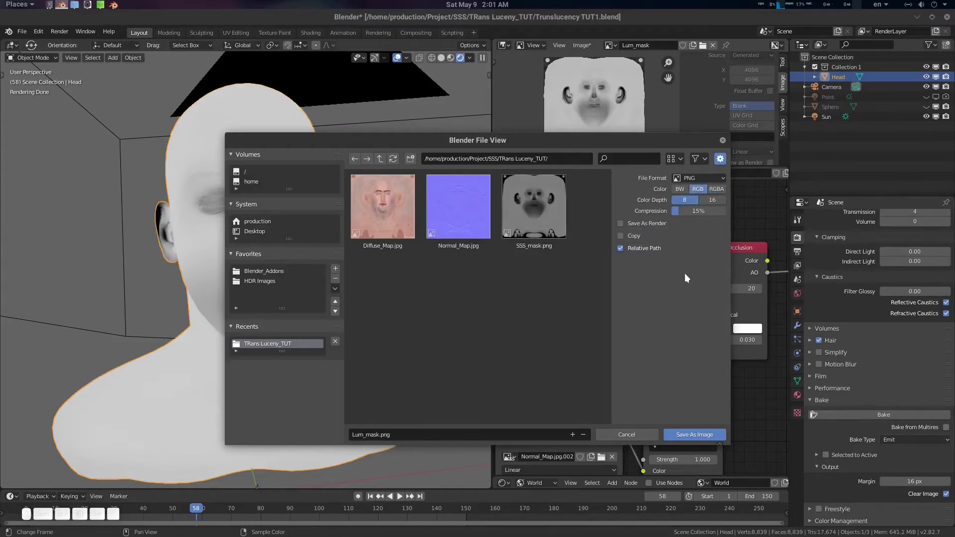
{"action": "left_click", "coordinate": [698, 434]}
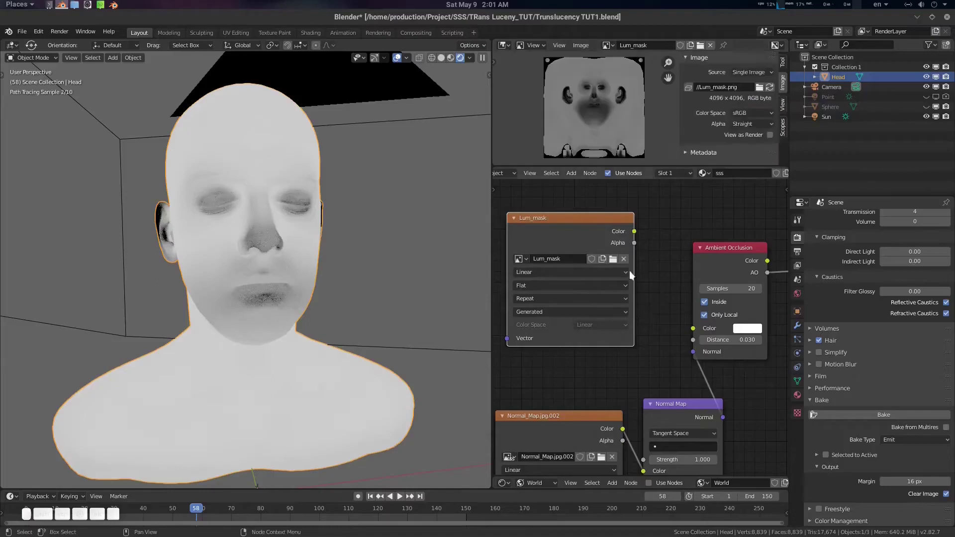
Set the Lum_mask texture node's color space to Linear and hide the Image Editor's sidebar
{"action": "left_click_drag", "start_coordinate": [583, 229], "coordinate": [591, 222]}
{"action": "left_click", "coordinate": [612, 319]}
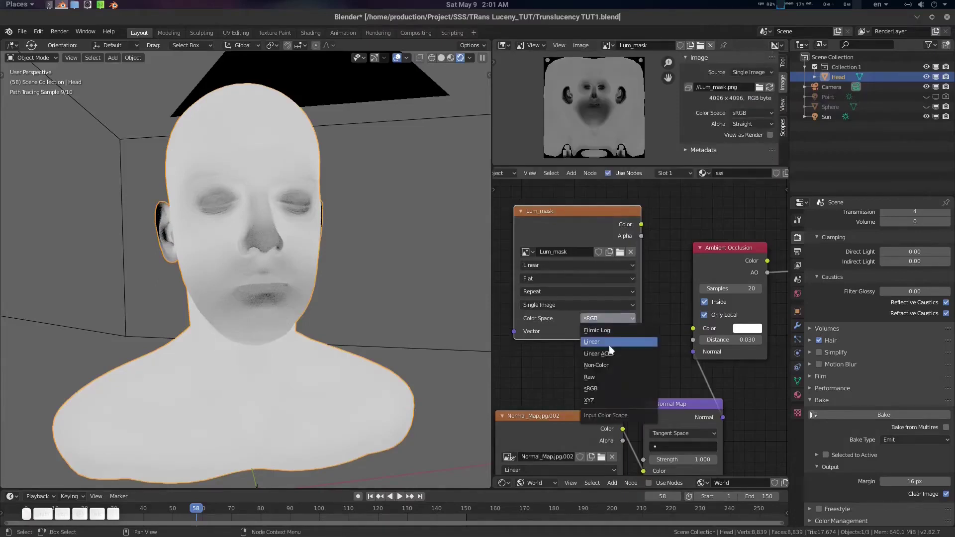
{"action": "left_click", "coordinate": [594, 342]}
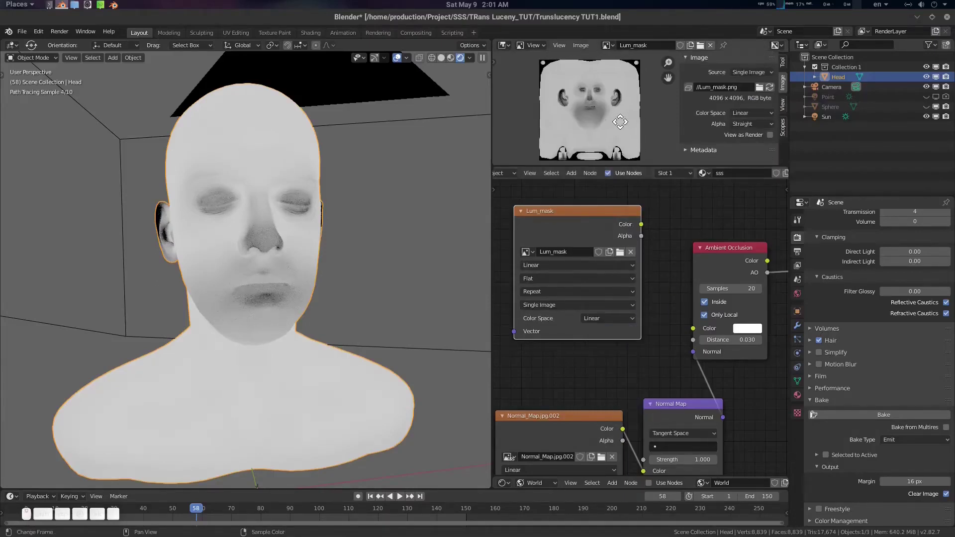
{"action": "key", "text": "n"}
{"action": "middle_click_drag", "start_coordinate": [643, 269], "coordinate": [652, 277]}
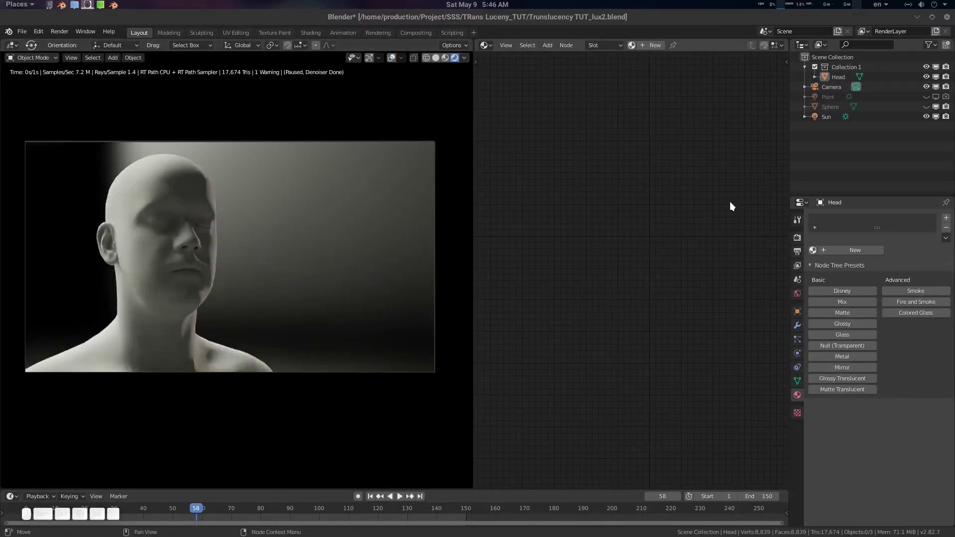
Examine the LuxCore render engine setting, the head's material presets and the Sun light's settings, returning to the camera view
{"action": "left_click", "coordinate": [798, 238]}
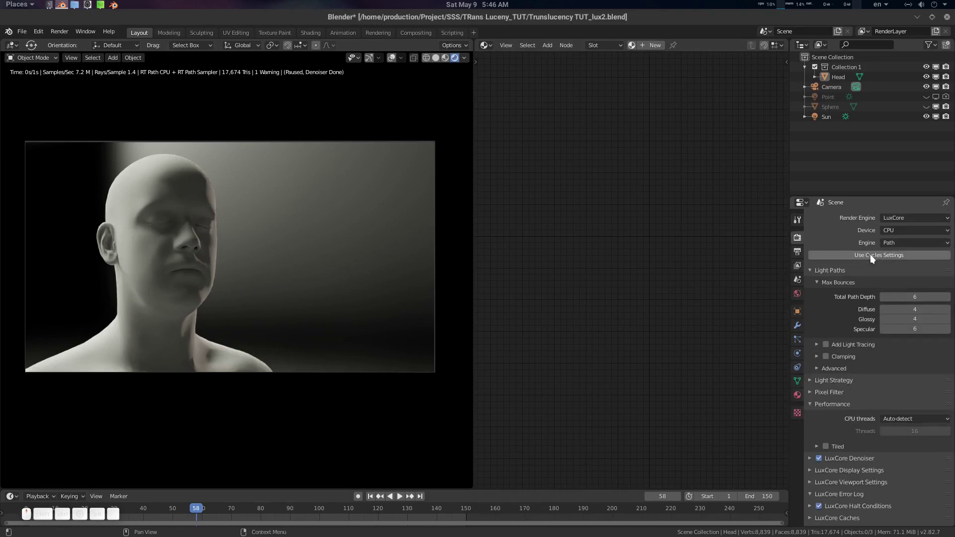
{"action": "left_click", "coordinate": [908, 219]}
{"action": "left_click", "coordinate": [895, 263]}
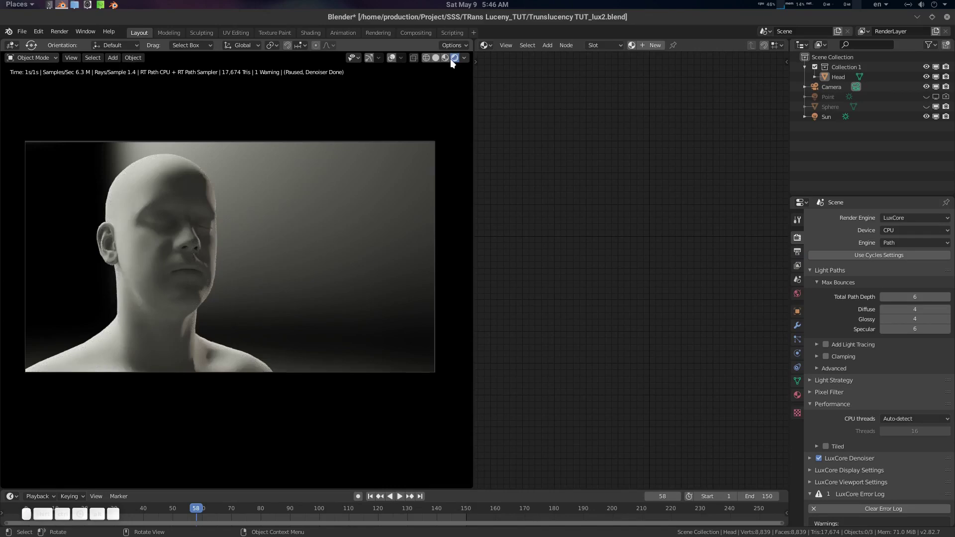
{"action": "left_click", "coordinate": [186, 219]}
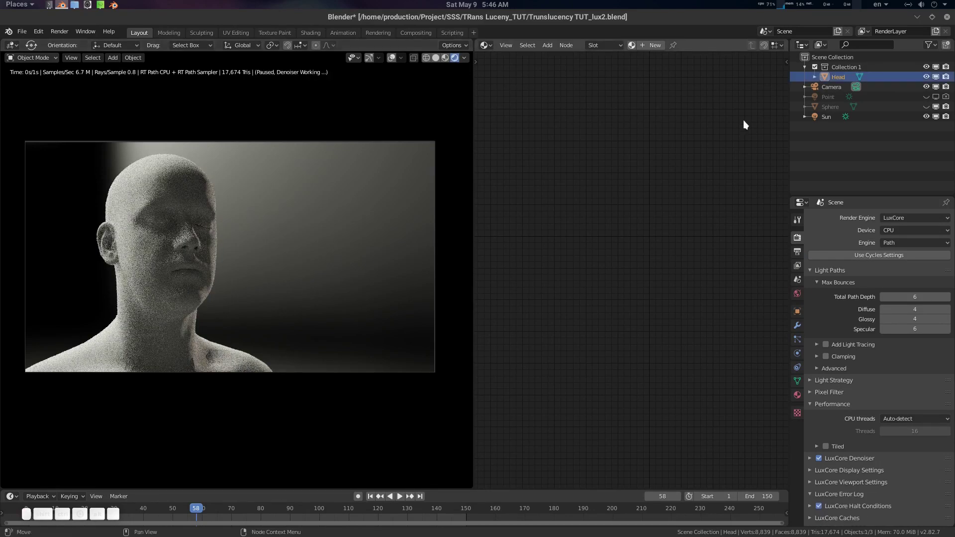
{"action": "left_click", "coordinate": [797, 395]}
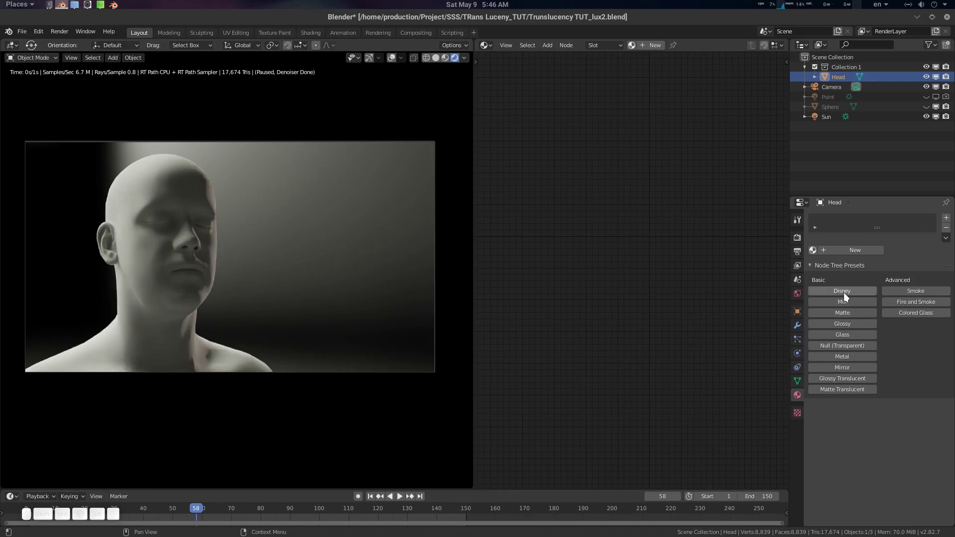
{"action": "middle_click_drag", "start_coordinate": [282, 236], "coordinate": [270, 199]}
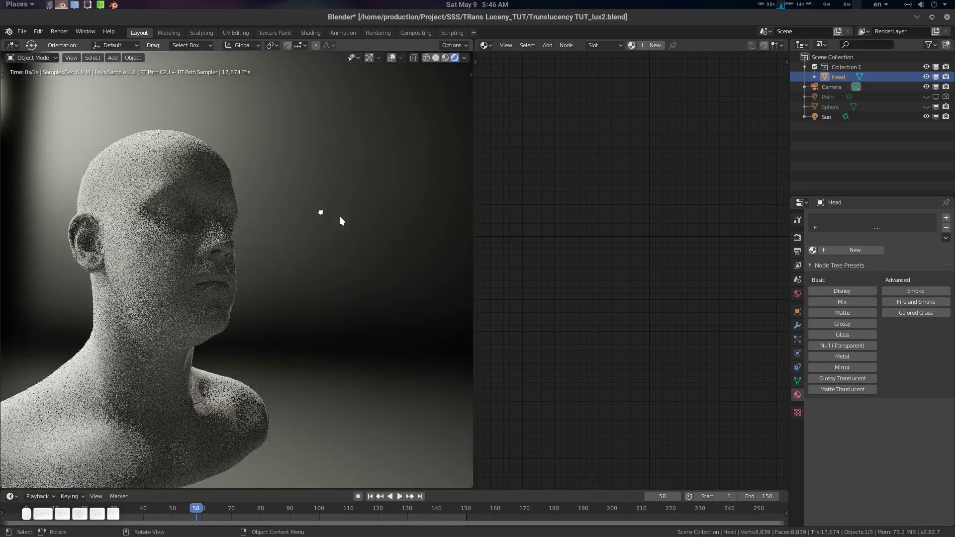
{"action": "left_click", "coordinate": [815, 120]}
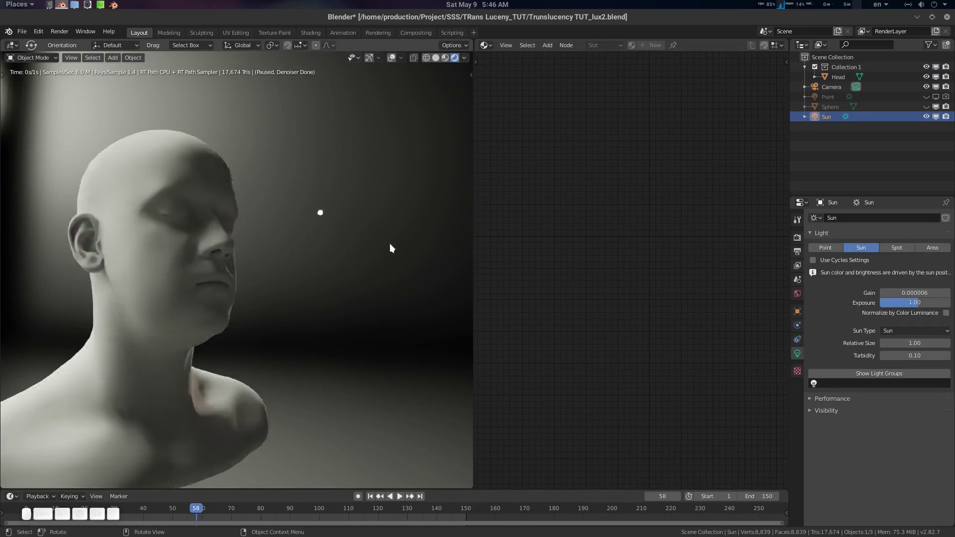
{"action": "key", "text": "KP_0"}
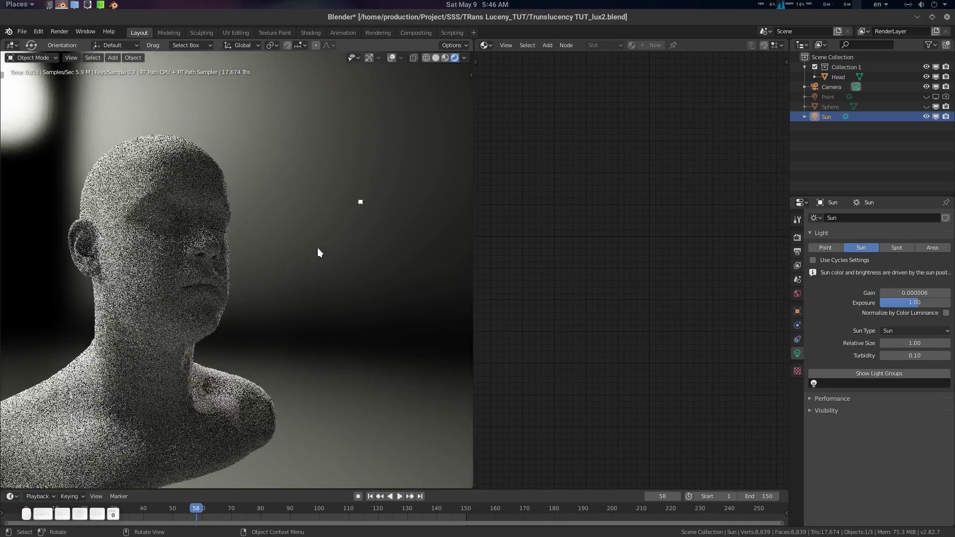
Create a new material on the head and name it SSS_Lux2
{"action": "left_click", "coordinate": [186, 258]}
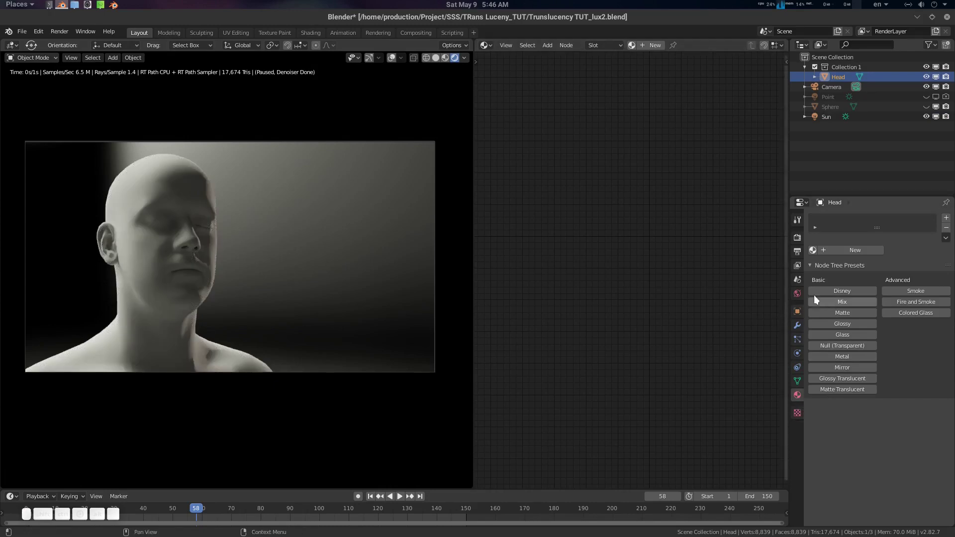
{"action": "left_click", "coordinate": [852, 250]}
{"action": "double_click", "coordinate": [851, 250]}
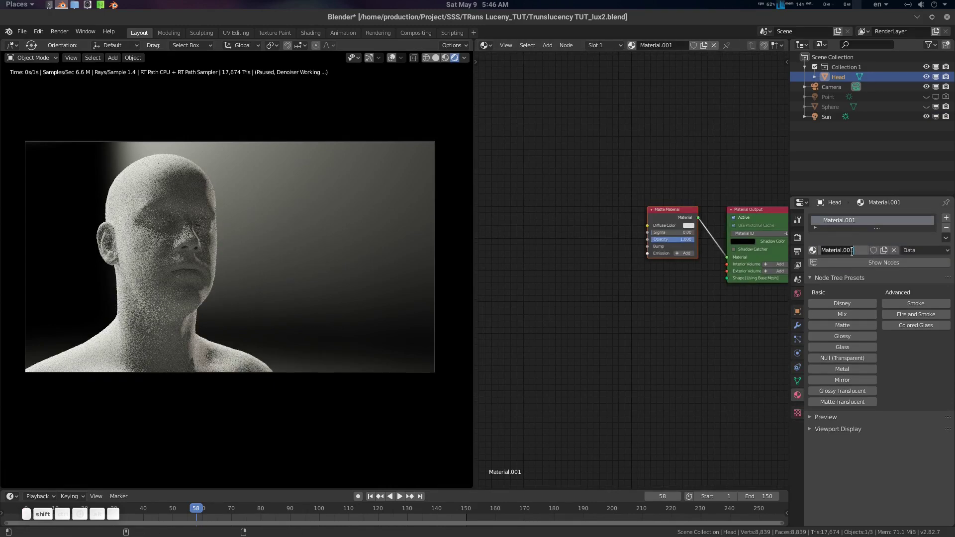
{"action": "type", "text": "SSS_Lux2"}
{"action": "key", "text": "Return"}
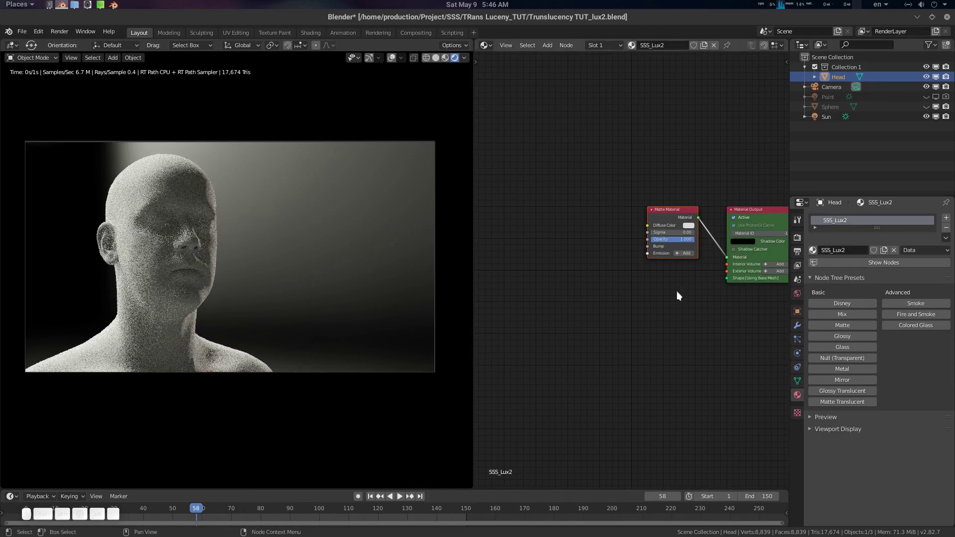
Delete the Matte Material node from the SSS_Lux2 node tree
{"action": "scroll", "coordinate": [672, 298], "scroll_direction": "up", "scroll_amount": 2}
{"action": "middle_click_drag", "start_coordinate": [645, 320], "coordinate": [627, 336]}
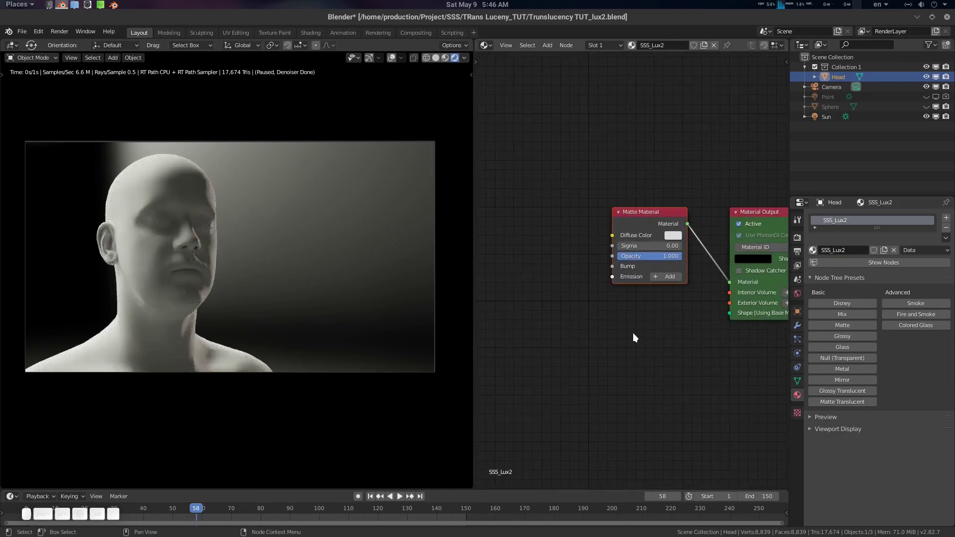
{"action": "left_click", "coordinate": [650, 224]}
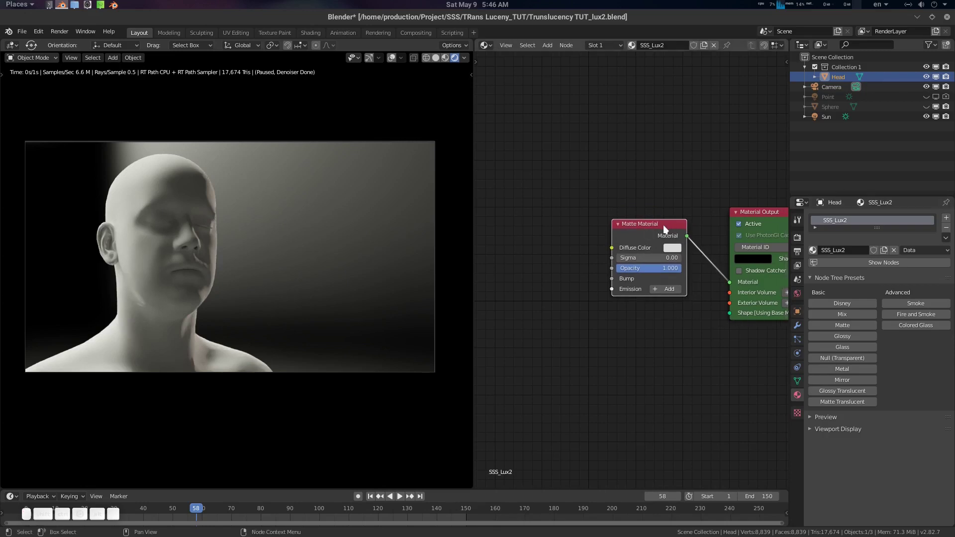
{"action": "key", "text": "x"}
Add a Glossy Translucent material node and connect it to the Material Output's Material input
{"action": "key", "text": "shift+a"}
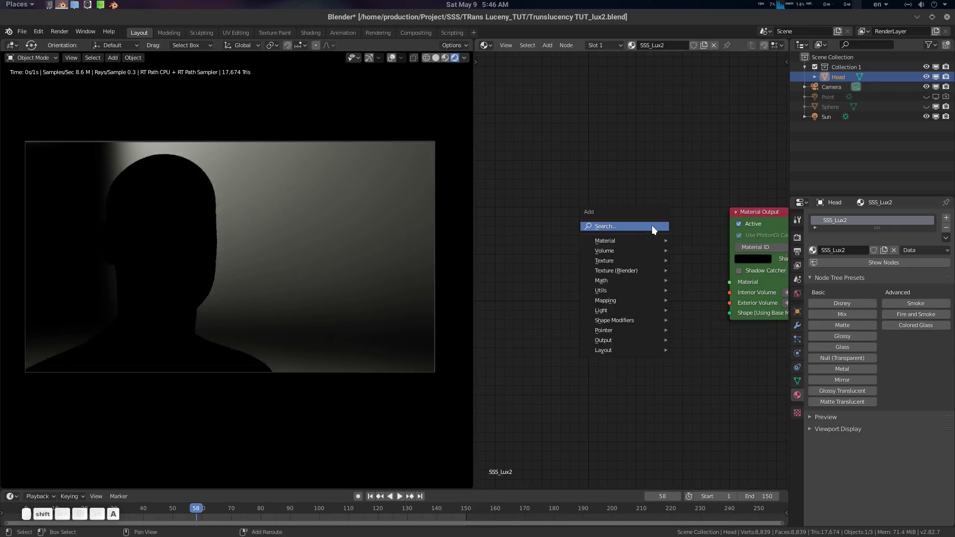
{"action": "left_click", "coordinate": [651, 226]}
{"action": "type", "text": "dis"}
{"action": "key", "text": "BackSpace"}
{"action": "key", "text": "BackSpace"}
{"action": "key", "text": "BackSpace"}
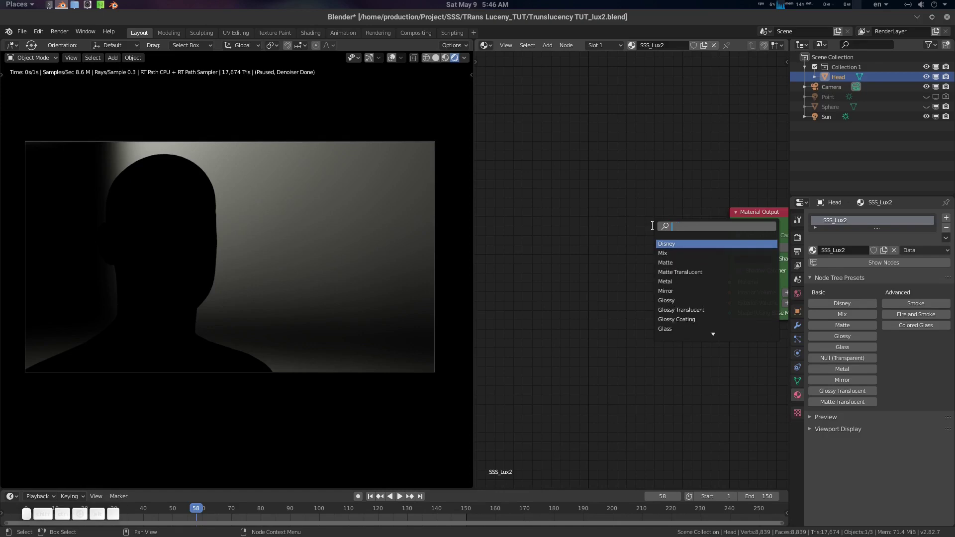
{"action": "type", "text": "glos"}
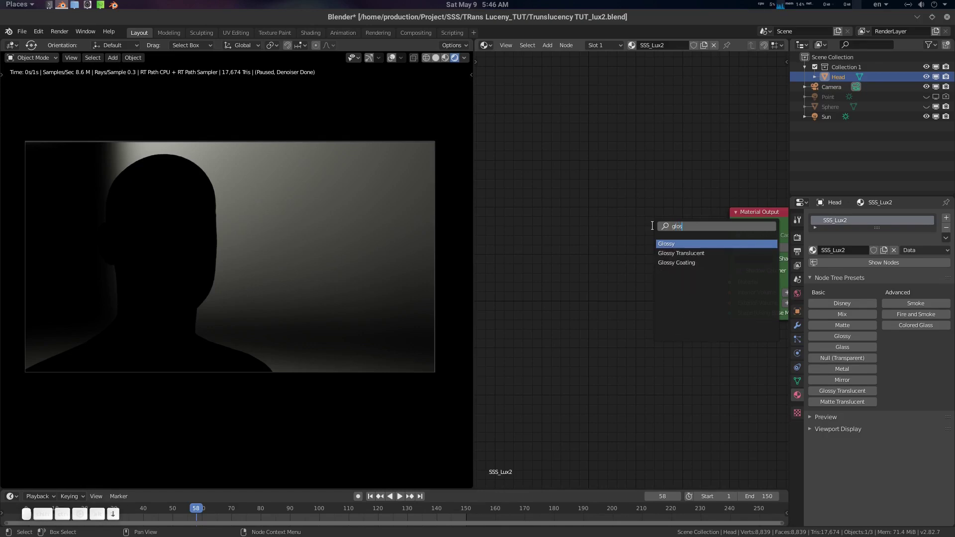
{"action": "key", "text": "Down"}
{"action": "key", "text": "Return"}
{"action": "left_click", "coordinate": [616, 193]}
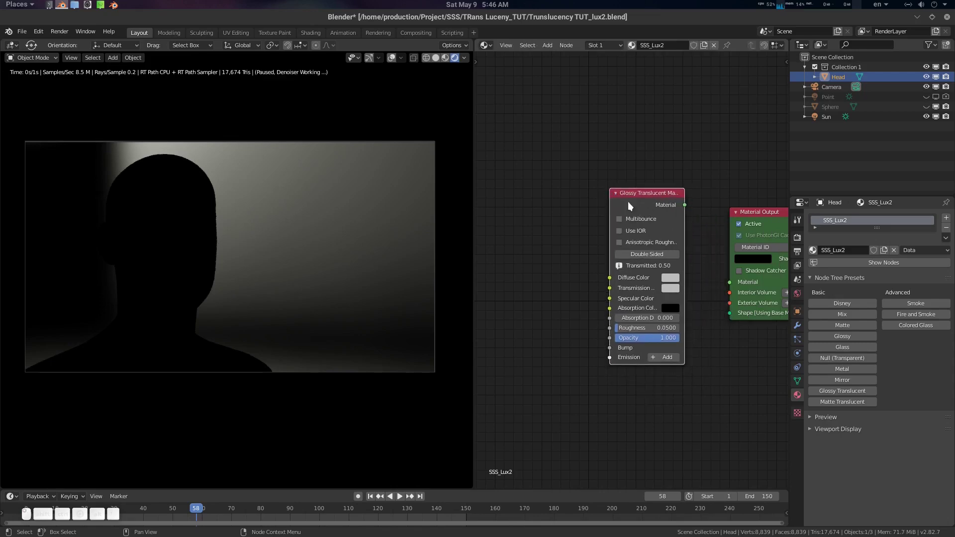
{"action": "left_click_drag", "start_coordinate": [652, 195], "coordinate": [730, 282]}
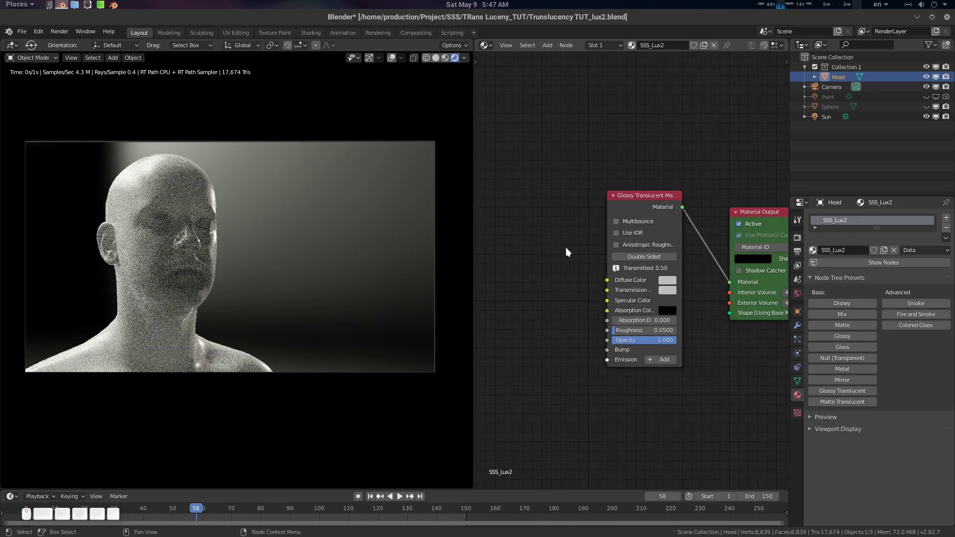
Add an Imagemap node with Diffuse_Map.jpg loaded and place it above and before the Glossy Translucent material
{"action": "middle_click_drag", "start_coordinate": [565, 248], "coordinate": [604, 239]}
{"action": "scroll", "coordinate": [605, 238], "scroll_direction": "up", "scroll_amount": 1}
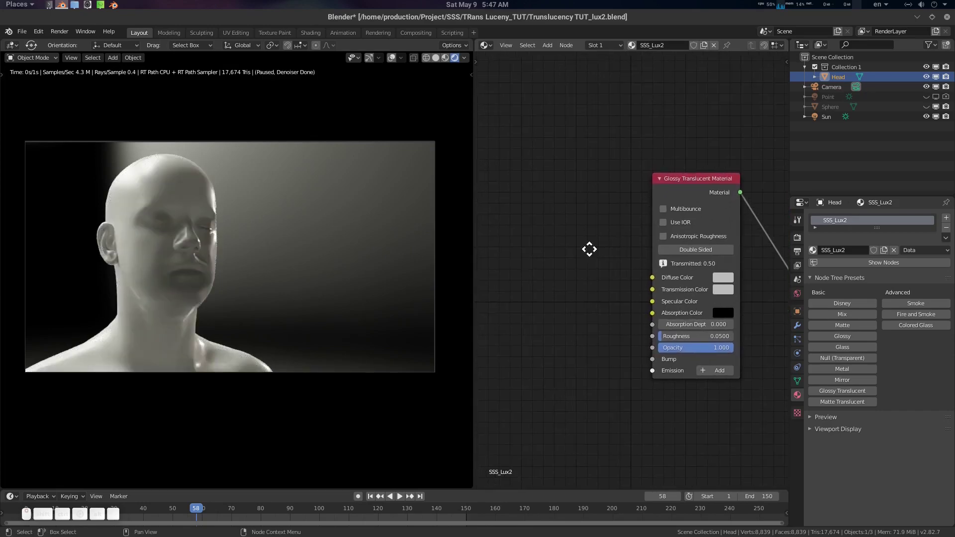
{"action": "scroll", "coordinate": [579, 241], "scroll_direction": "left", "scroll_amount": 1, "text": "ctrl"}
{"action": "key", "text": "shift+a"}
{"action": "left_click", "coordinate": [579, 229]}
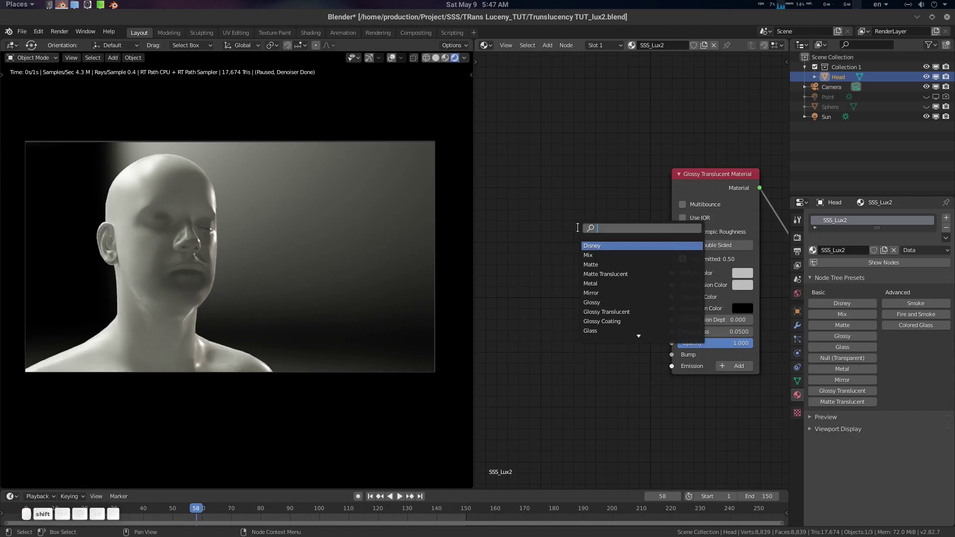
{"action": "type", "text": "image"}
{"action": "key", "text": "Return"}
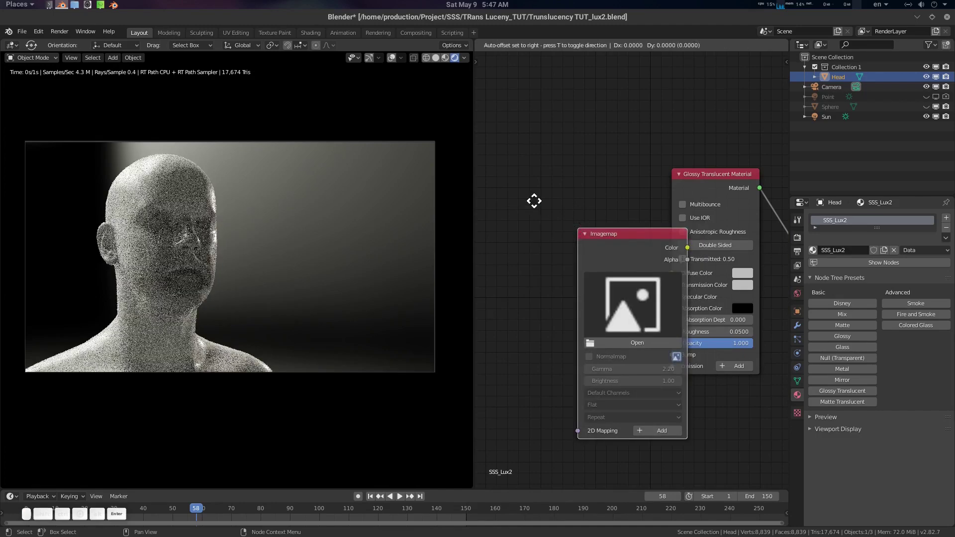
{"action": "left_click", "coordinate": [542, 194]}
{"action": "left_click", "coordinate": [614, 291]}
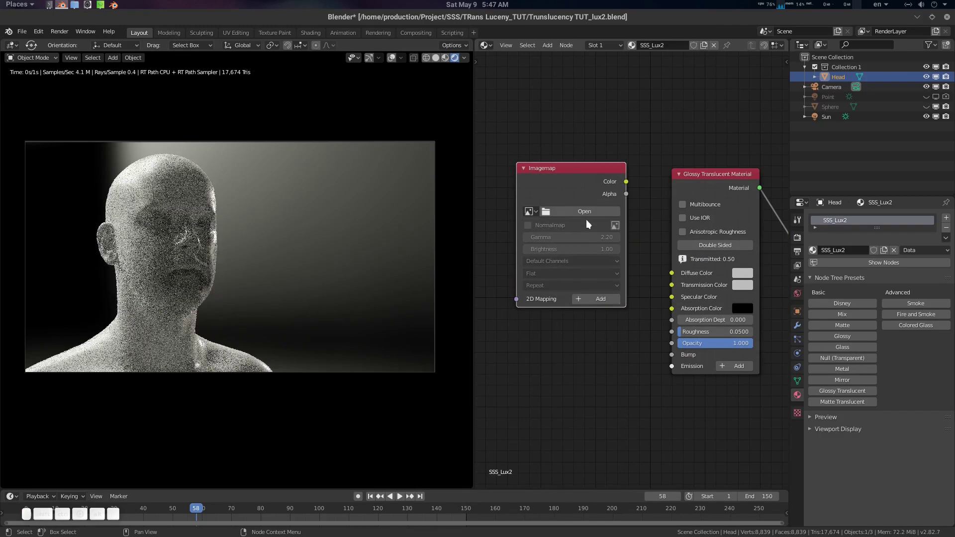
{"action": "left_click", "coordinate": [595, 215]}
{"action": "double_click", "coordinate": [397, 222]}
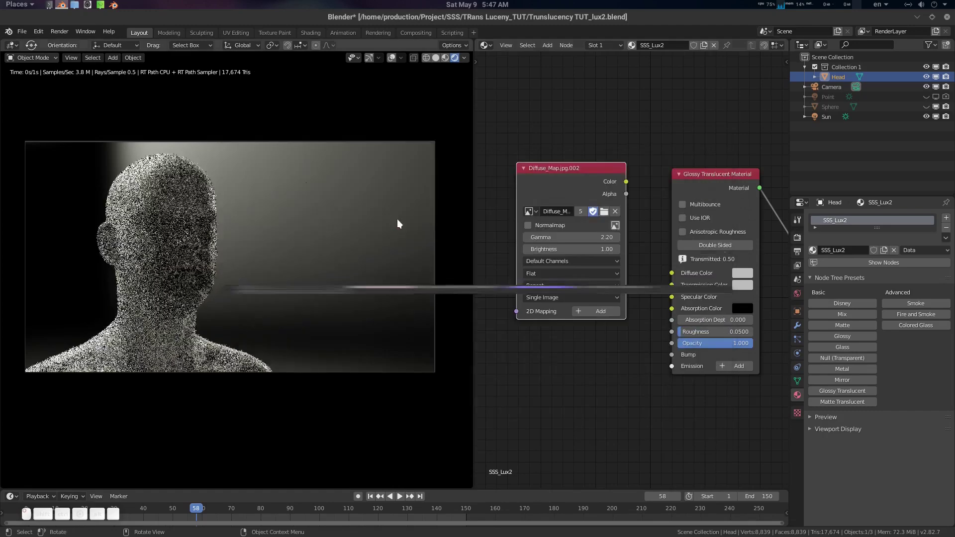
{"action": "left_click_drag", "start_coordinate": [592, 174], "coordinate": [551, 111]}
{"action": "middle_click_drag", "start_coordinate": [540, 118], "coordinate": [586, 109]}
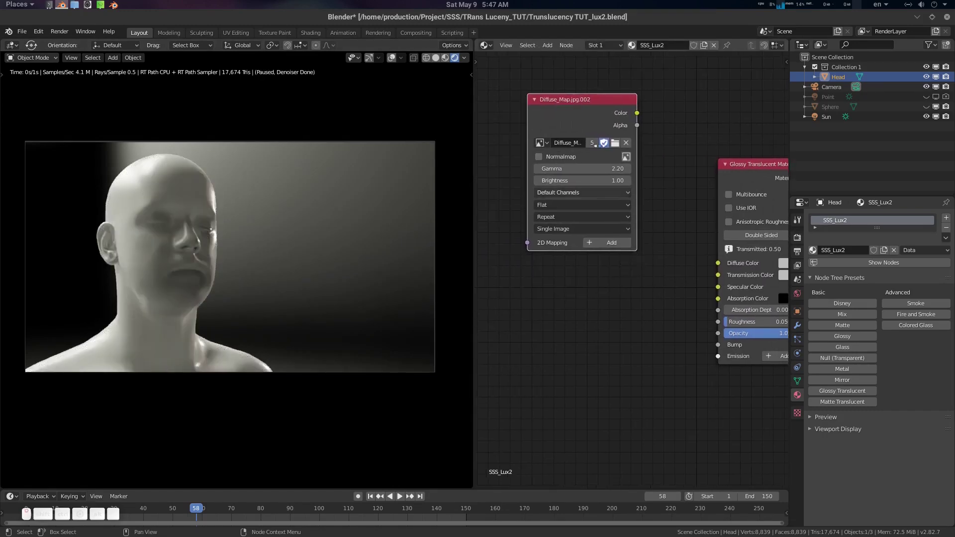
Duplicate the diffuse map node below the original and load Normal_Map.jpg into the copy
{"action": "key", "text": "shift+d"}
{"action": "left_click", "coordinate": [577, 343]}
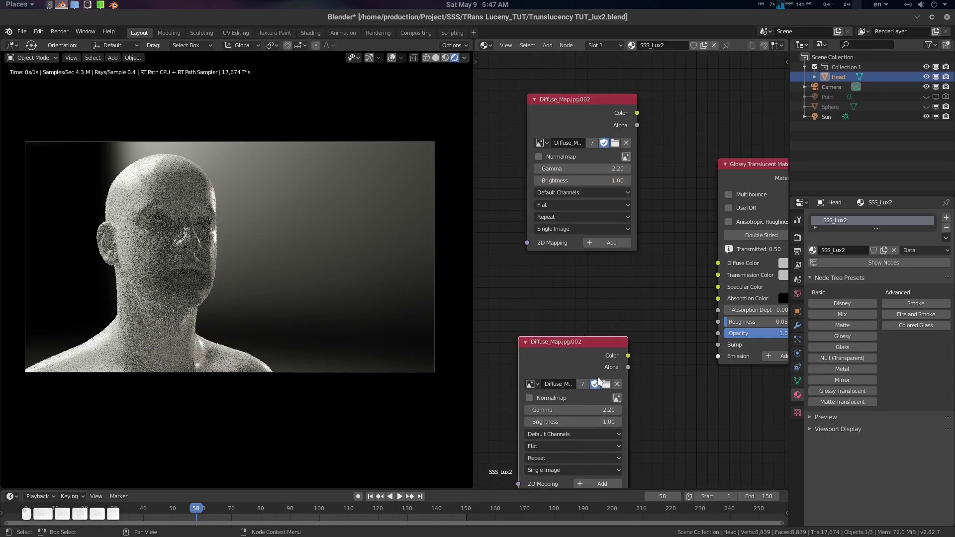
{"action": "middle_click_drag", "start_coordinate": [644, 399], "coordinate": [650, 316]}
{"action": "left_click", "coordinate": [613, 302]}
{"action": "left_click", "coordinate": [539, 212]}
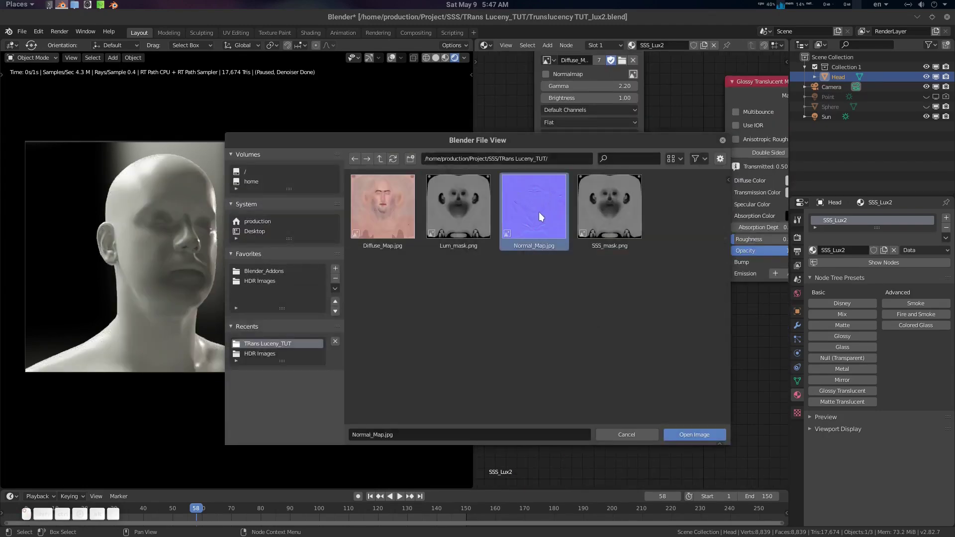
{"action": "left_click", "coordinate": [539, 212]}
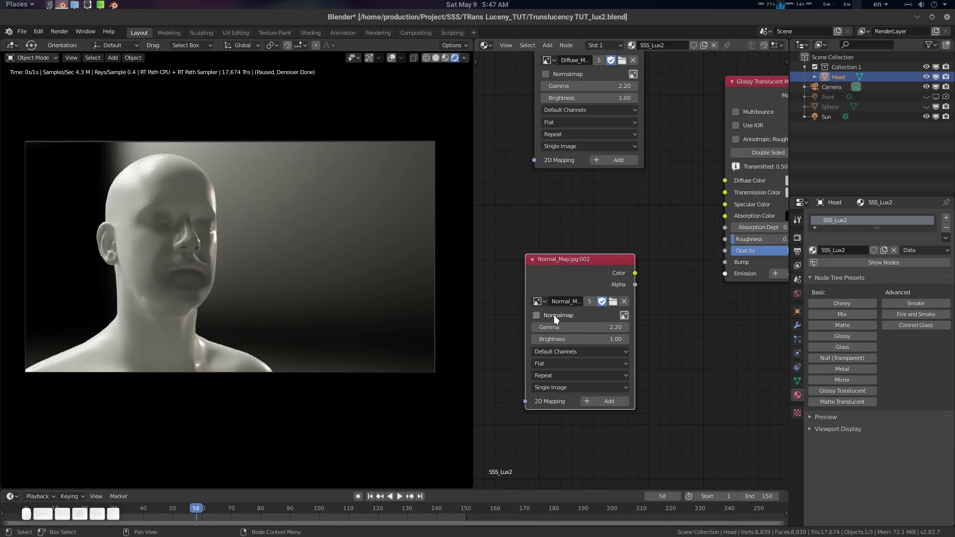
Enable Normalmap on the Normal_Map node and connect it to the Glossy Translucent material's Bump input
{"action": "left_click", "coordinate": [537, 315]}
{"action": "left_click_drag", "start_coordinate": [625, 266], "coordinate": [752, 278]}
{"action": "key", "text": "shift+a"}
{"action": "key", "text": "Escape"}
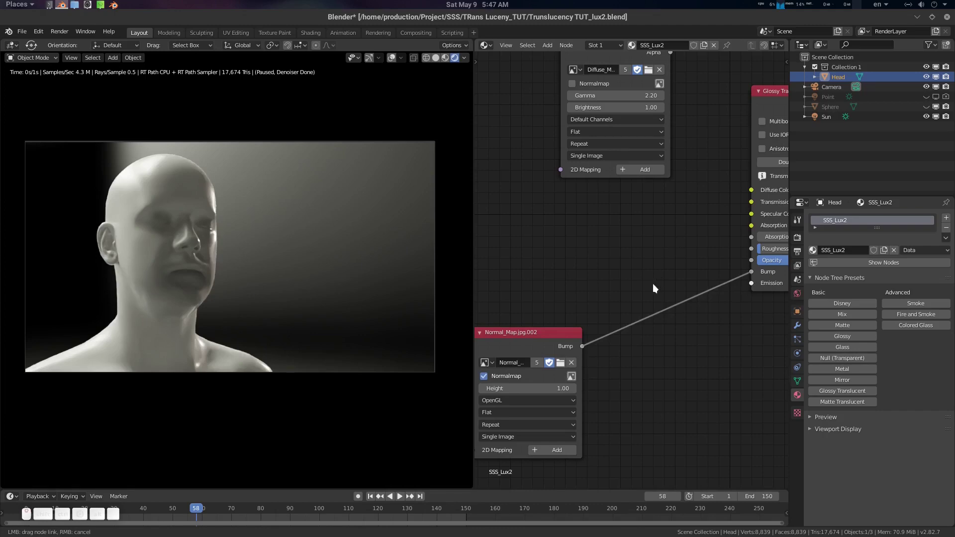
Connect the Diffuse_Map color to the material's Diffuse Color and move the Diffuse_Map node farther from the material
{"action": "middle_click_drag", "start_coordinate": [637, 317], "coordinate": [597, 396]}
{"action": "left_click_drag", "start_coordinate": [630, 119], "coordinate": [711, 270]}
{"action": "middle_click_drag", "start_coordinate": [599, 304], "coordinate": [629, 312]}
{"action": "left_click_drag", "start_coordinate": [597, 115], "coordinate": [472, 98]}
{"action": "scroll", "coordinate": [633, 274], "scroll_direction": "down", "scroll_amount": 3}
{"action": "middle_click_drag", "start_coordinate": [634, 275], "coordinate": [693, 259]}
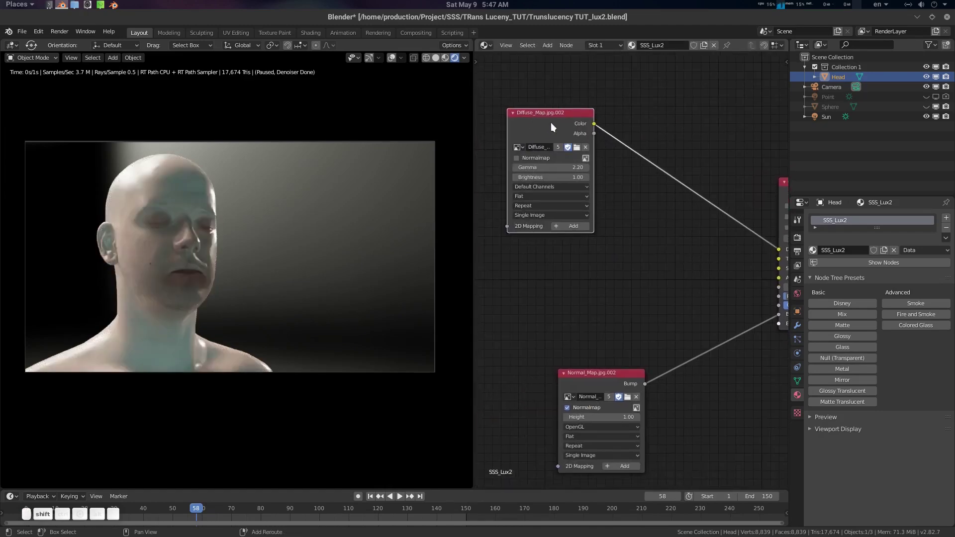
Duplicate the Diffuse_Map node below the original and load Lum_mask.png into the copy
{"action": "key", "text": "shift+d"}
{"action": "left_click", "coordinate": [573, 293]}
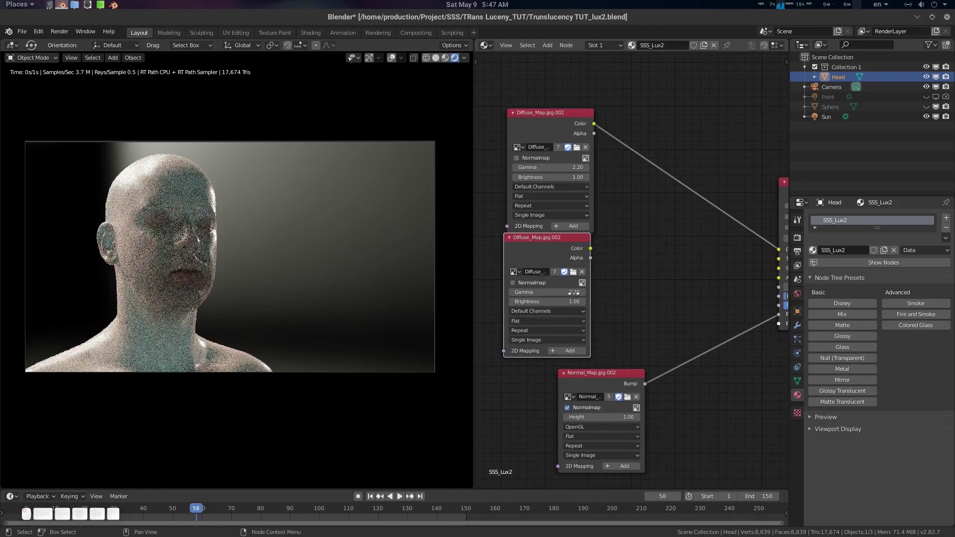
{"action": "left_click", "coordinate": [582, 283]}
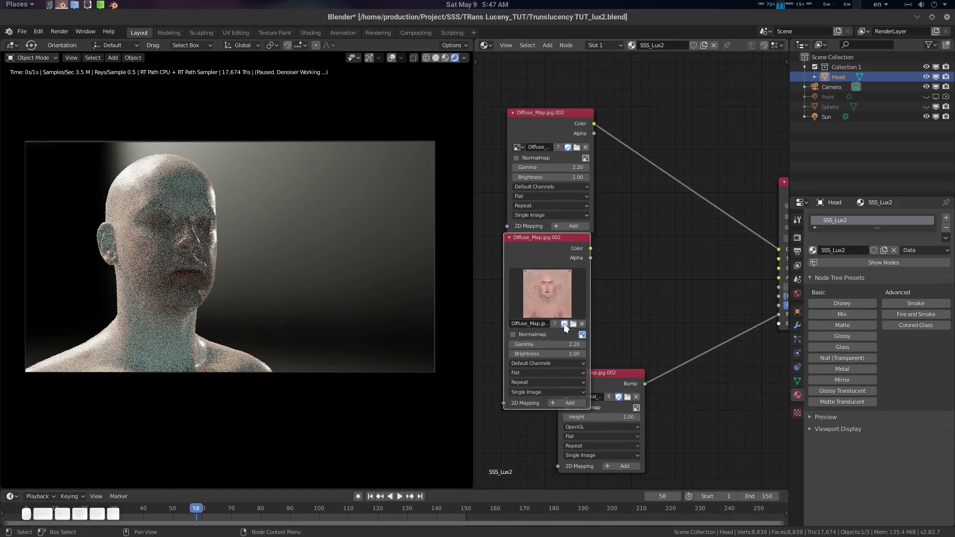
{"action": "left_click", "coordinate": [582, 335]}
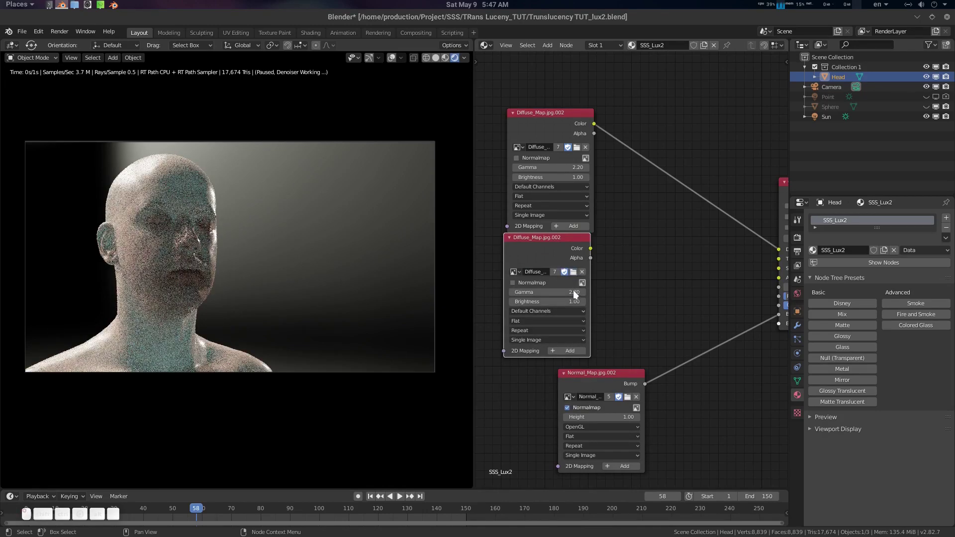
{"action": "left_click", "coordinate": [573, 271]}
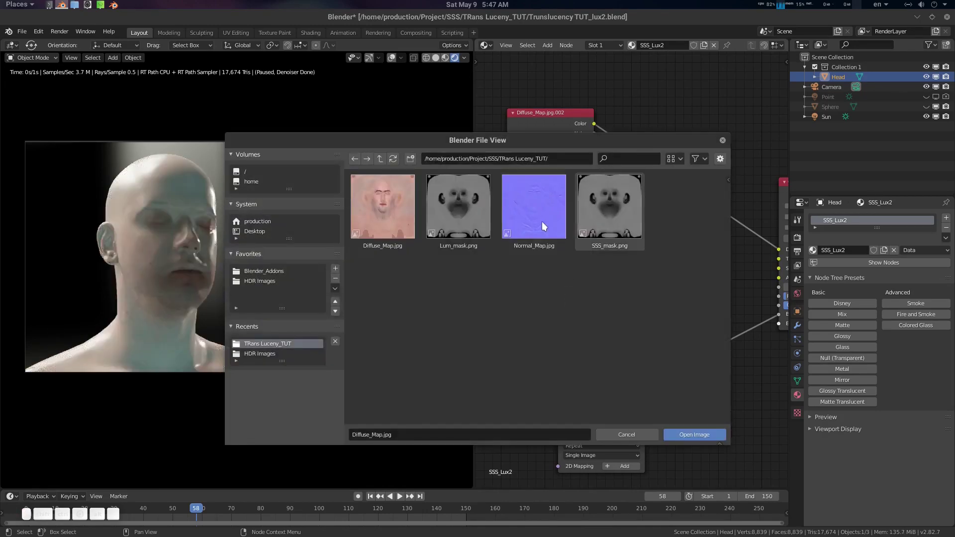
{"action": "double_click", "coordinate": [463, 216]}
Move the Lum_mask node clear of the other texture nodes and set its gamma to 1
{"action": "middle_click_drag", "start_coordinate": [562, 248], "coordinate": [611, 225]}
{"action": "left_click_drag", "start_coordinate": [607, 218], "coordinate": [534, 246]}
{"action": "double_click", "coordinate": [544, 296]}
{"action": "type", "text": "1"}
{"action": "key", "text": "Return"}
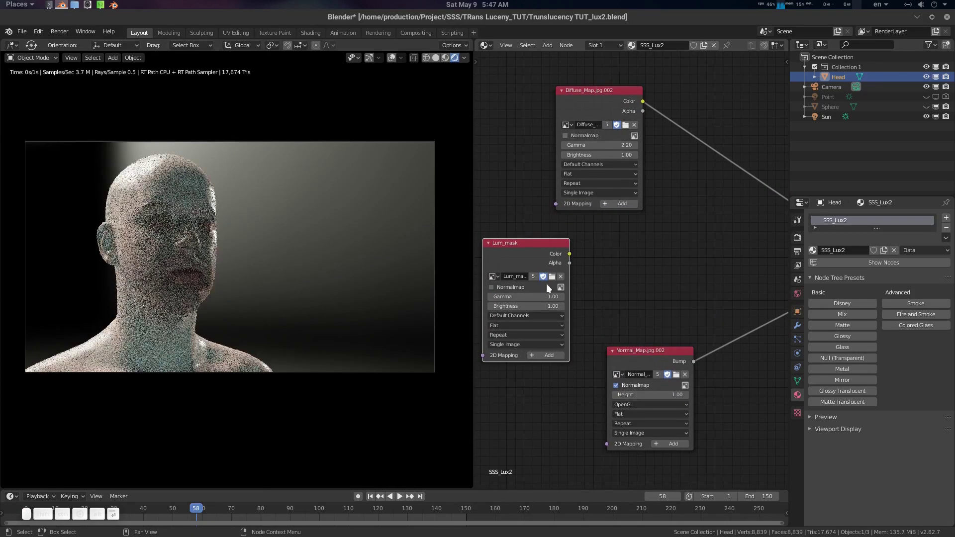
Move the Normal_Map node lower and set the Glossy Translucent material's roughness to 0.2726
{"action": "middle_click_drag", "start_coordinate": [649, 349], "coordinate": [645, 337]}
{"action": "left_click_drag", "start_coordinate": [645, 337], "coordinate": [652, 398]}
{"action": "middle_click_drag", "start_coordinate": [695, 303], "coordinate": [614, 338]}
{"action": "scroll", "coordinate": [547, 331], "scroll_direction": "up", "scroll_amount": 2}
{"action": "scroll", "coordinate": [609, 324], "scroll_direction": "up", "scroll_amount": 3}
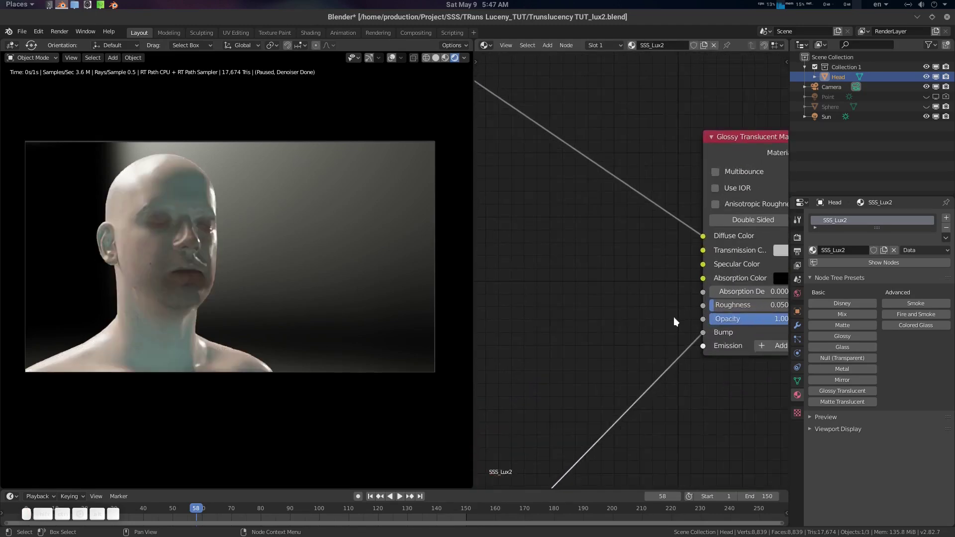
{"action": "middle_click_drag", "start_coordinate": [674, 318], "coordinate": [615, 315]}
{"action": "left_click_drag", "start_coordinate": [663, 302], "coordinate": [734, 302]}
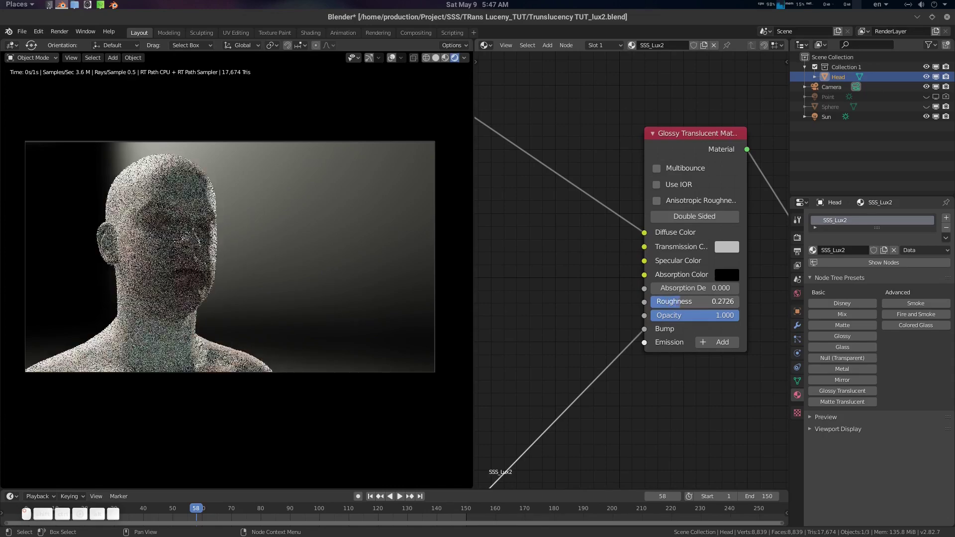
Widen the node editor to make room for the SSS_Lux2 node tree
{"action": "middle_click_drag", "start_coordinate": [538, 283], "coordinate": [606, 312]}
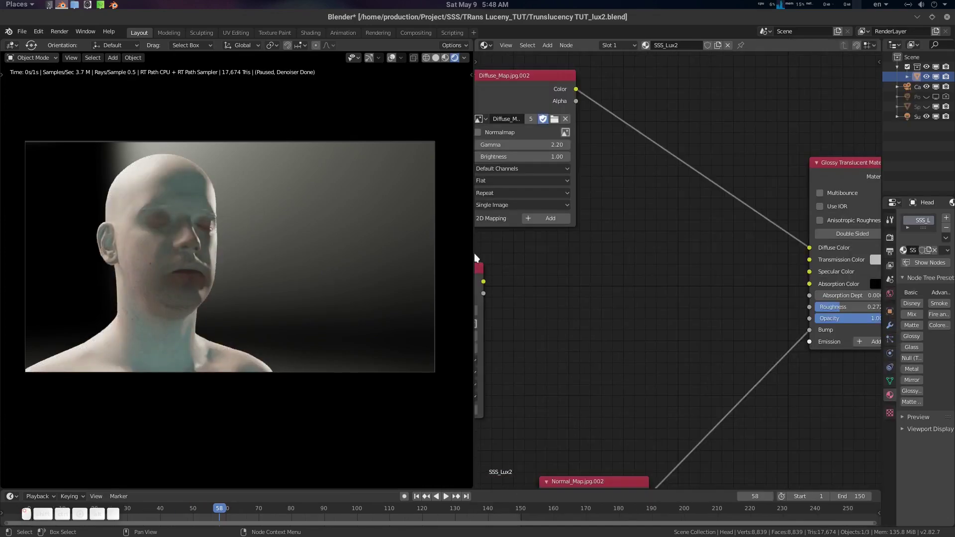
{"action": "left_click_drag", "start_coordinate": [473, 258], "coordinate": [360, 265]}
{"action": "middle_click_drag", "start_coordinate": [501, 272], "coordinate": [595, 267]}
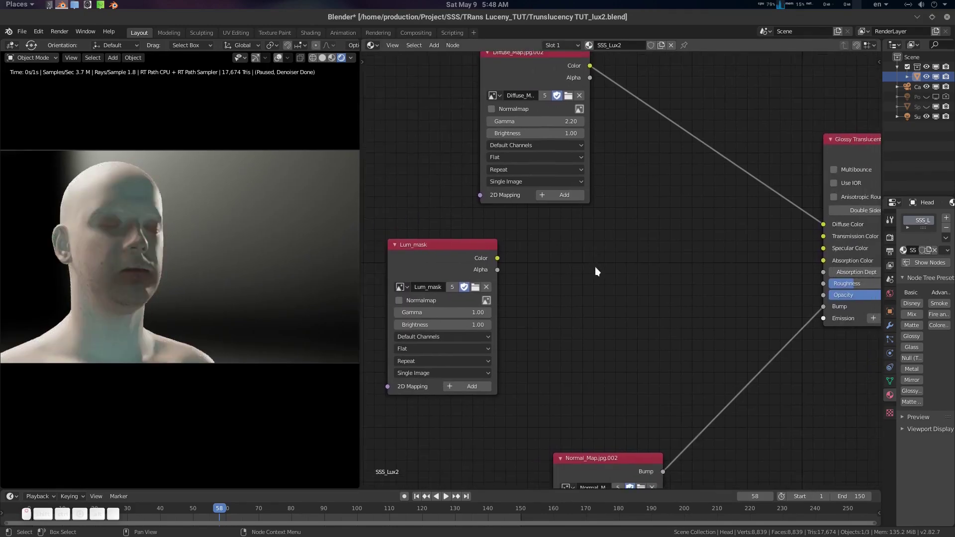
{"action": "middle_click_drag", "start_coordinate": [617, 311], "coordinate": [603, 294]}
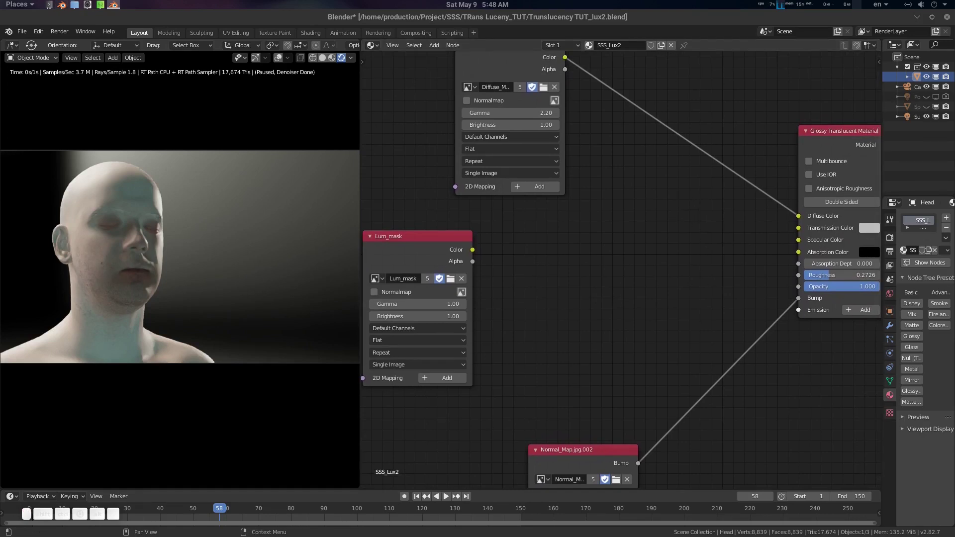
Add a Band/ColorRamp node between the Lum_mask node and the Glossy Translucent material
{"action": "key", "text": "shift+a"}
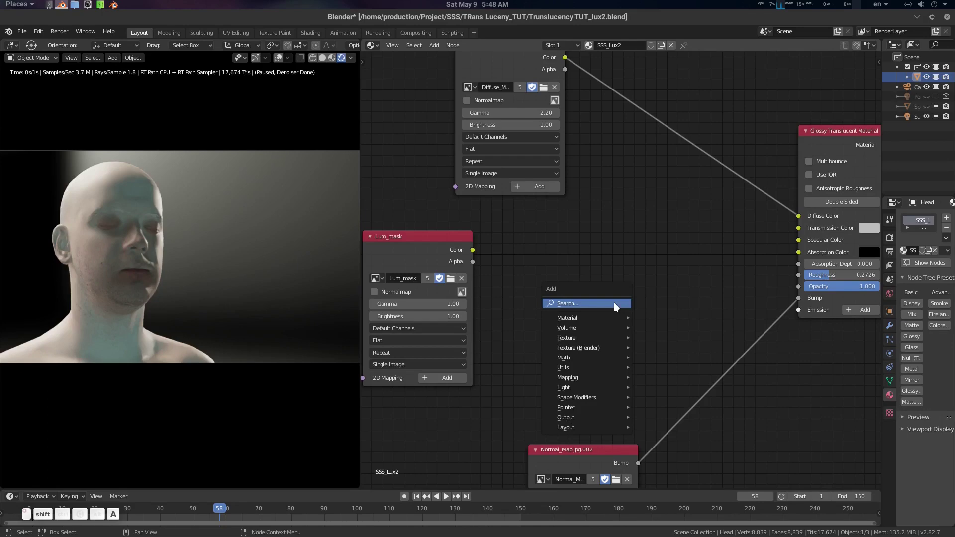
{"action": "left_click", "coordinate": [615, 302]}
{"action": "type", "text": "bam"}
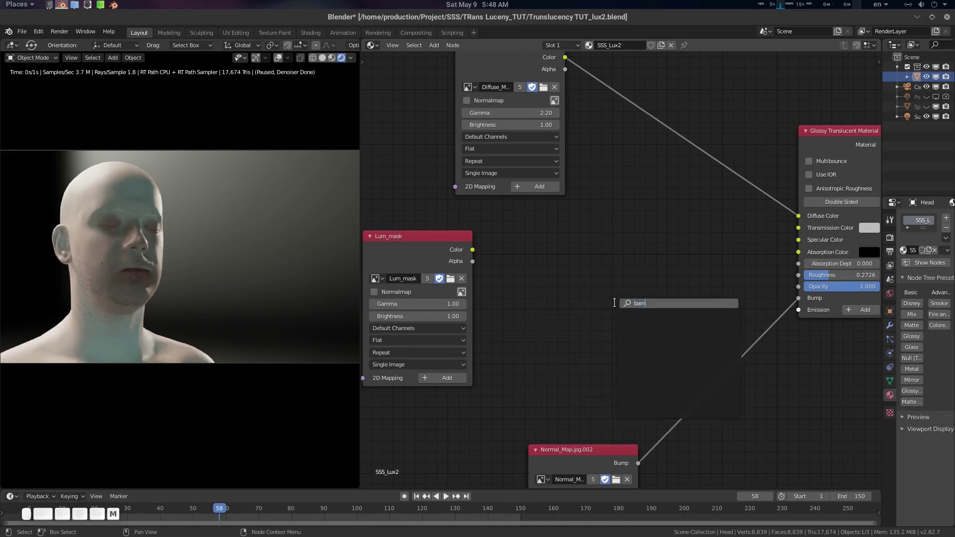
{"action": "key", "text": "BackSpace"}
{"action": "key", "text": "BackSpace"}
{"action": "type", "text": "ram"}
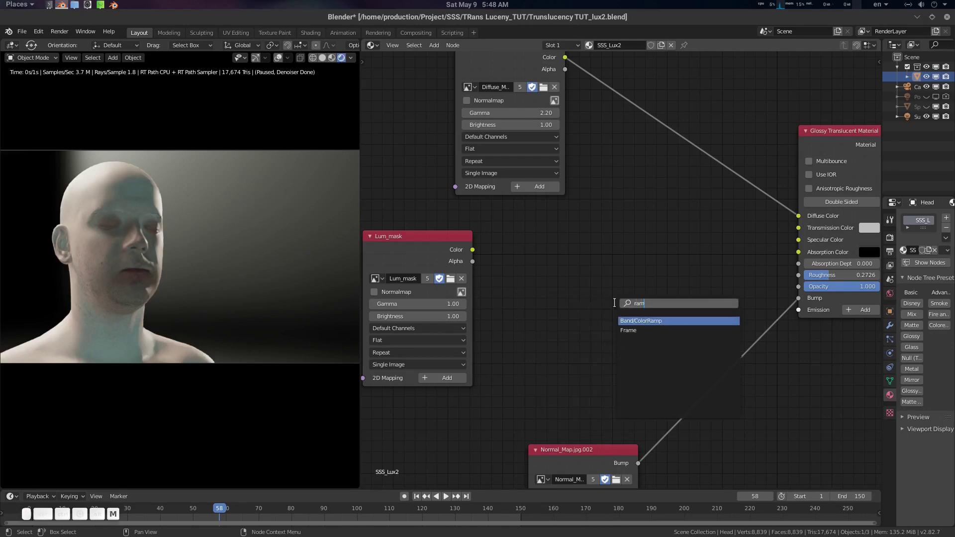
{"action": "key", "text": "Return"}
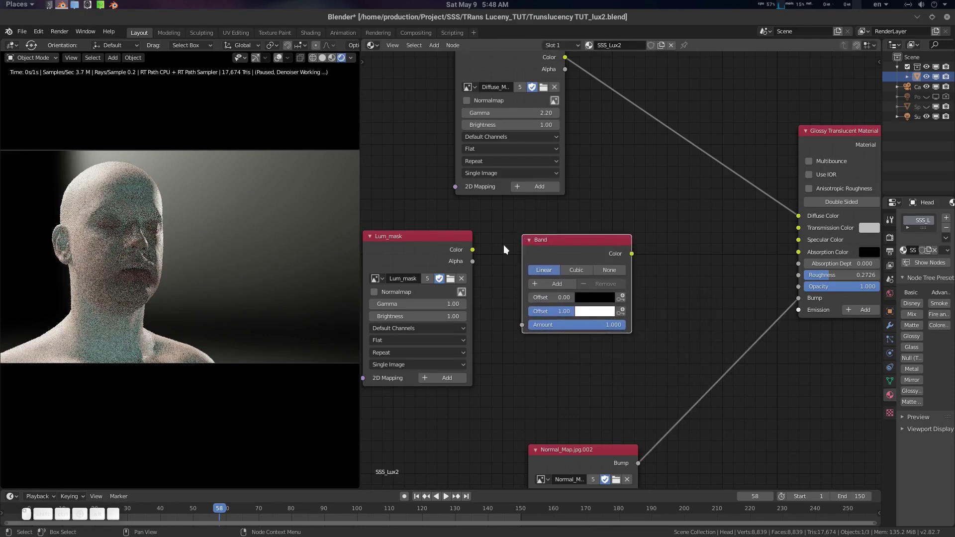
Connect the Lum_mask color to the Band's Amount, preview the Band on the head, and set its interpolation to Cubic
{"action": "left_click_drag", "start_coordinate": [473, 251], "coordinate": [533, 326]}
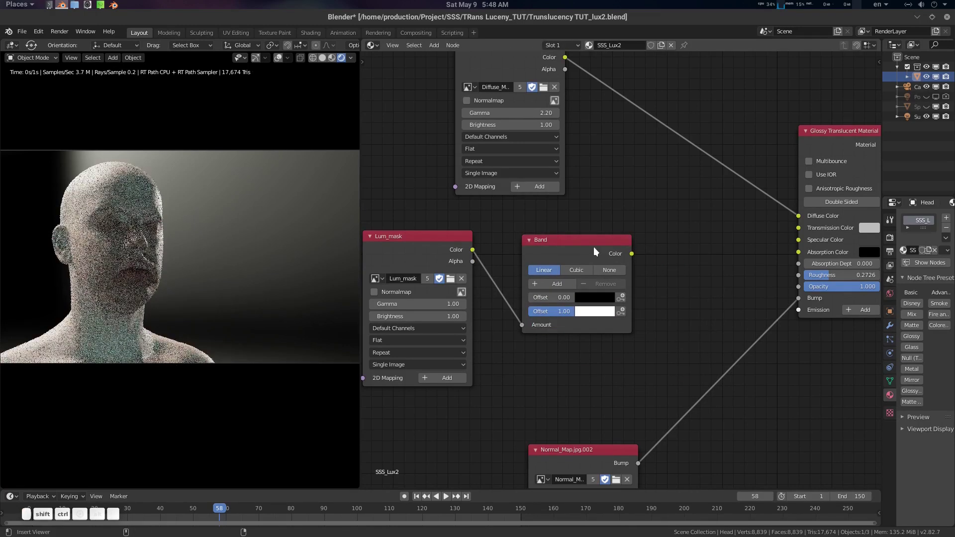
{"action": "left_click", "coordinate": [671, 259], "text": "ctrl+shift"}
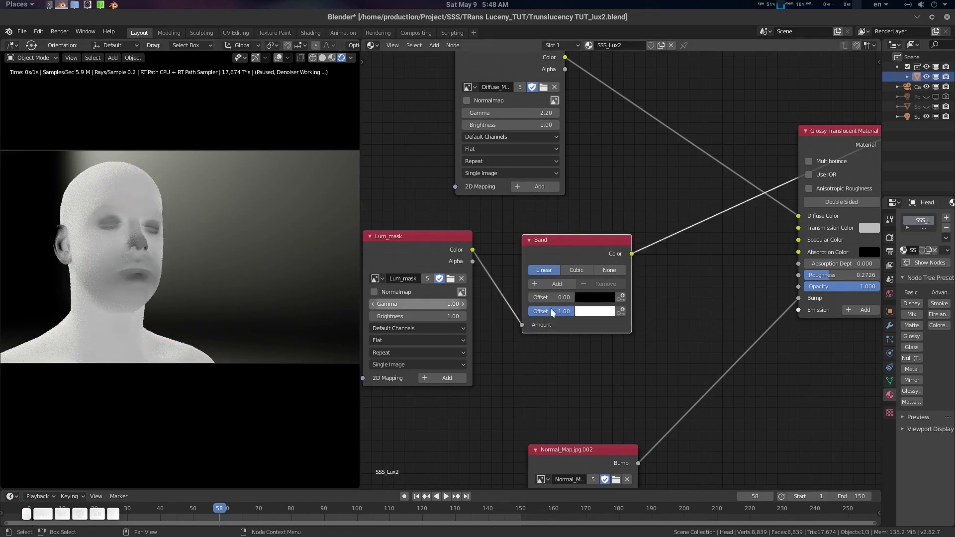
{"action": "left_click", "coordinate": [577, 270]}
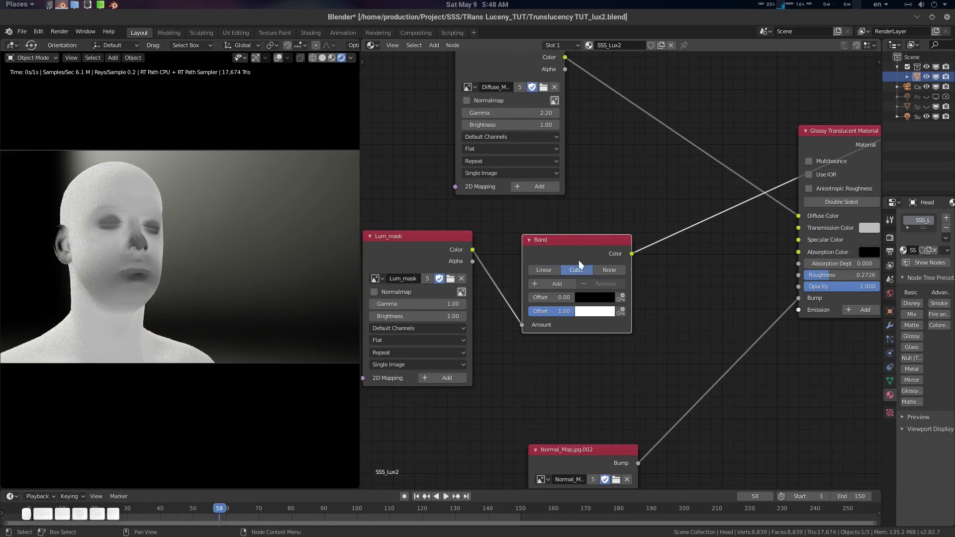
{"action": "middle_click_drag", "start_coordinate": [659, 332], "coordinate": [647, 304]}
{"action": "key", "text": "shift+a"}
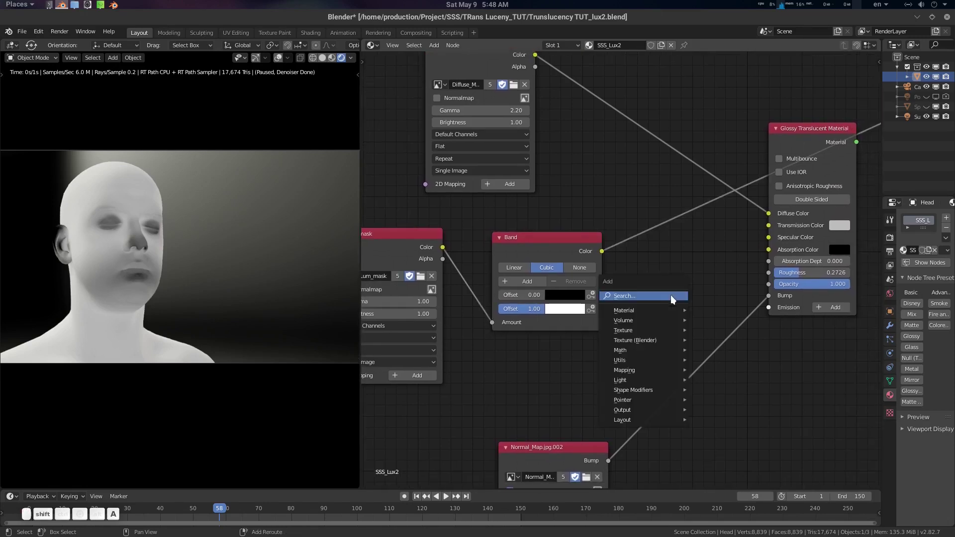
{"action": "left_click", "coordinate": [671, 297]}
{"action": "middle_click_drag", "start_coordinate": [611, 280], "coordinate": [653, 277]}
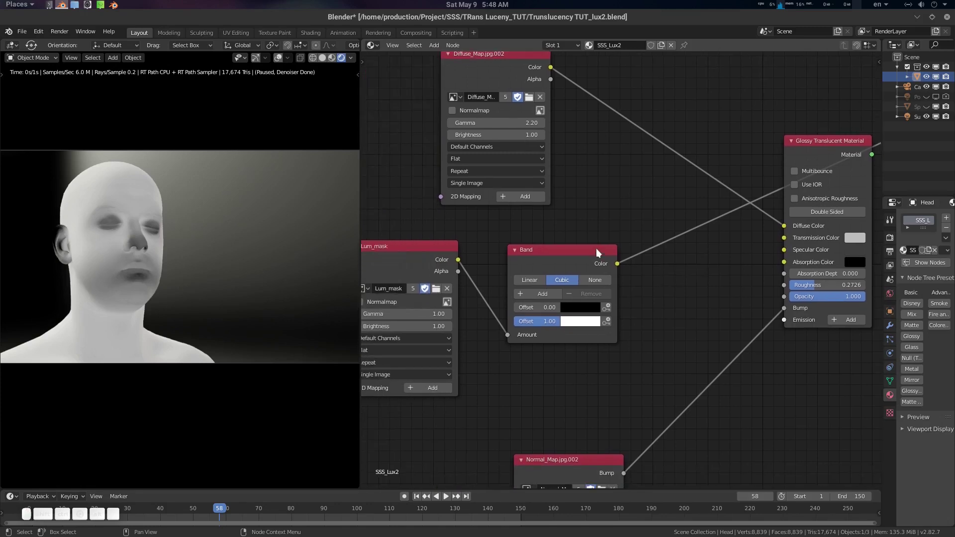
Preview the Band and Diffuse_Map nodes alternately on the head to compare the mask with the skin texture
{"action": "left_click", "coordinate": [580, 253], "text": "ctrl+shift"}
{"action": "middle_click_drag", "start_coordinate": [581, 257], "coordinate": [546, 267]}
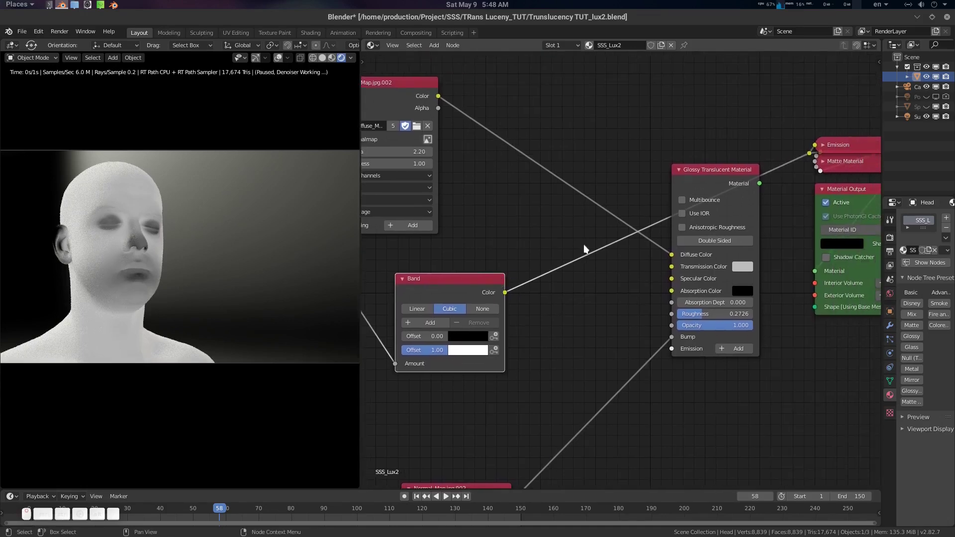
{"action": "middle_click_drag", "start_coordinate": [566, 305], "coordinate": [629, 282]}
{"action": "middle_click_drag", "start_coordinate": [605, 206], "coordinate": [610, 249]}
{"action": "left_click", "coordinate": [492, 113], "text": "ctrl+shift"}
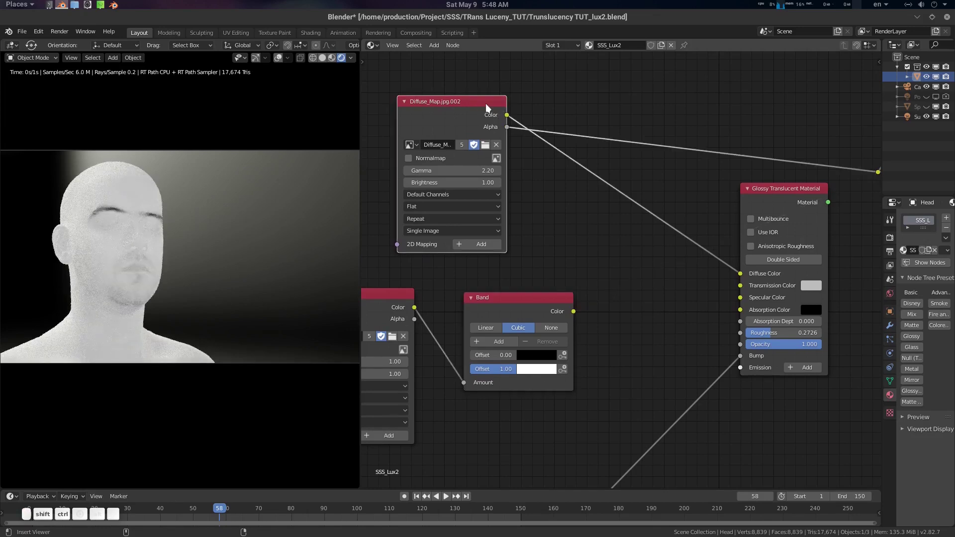
{"action": "left_click", "coordinate": [480, 103], "text": "ctrl+shift"}
{"action": "left_click", "coordinate": [480, 103], "text": "ctrl+shift"}
{"action": "left_click", "coordinate": [545, 303], "text": "ctrl+shift"}
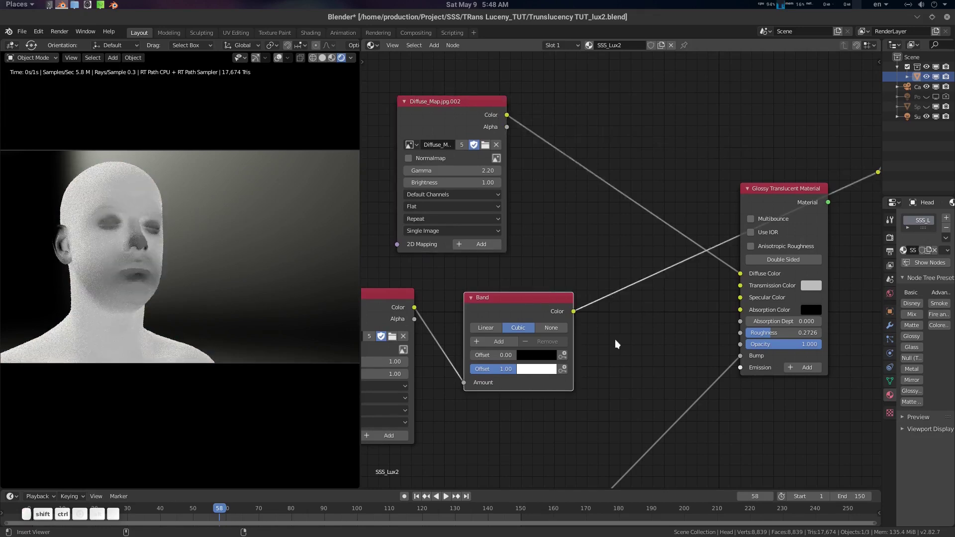
{"action": "middle_click_drag", "start_coordinate": [615, 340], "coordinate": [636, 279]}
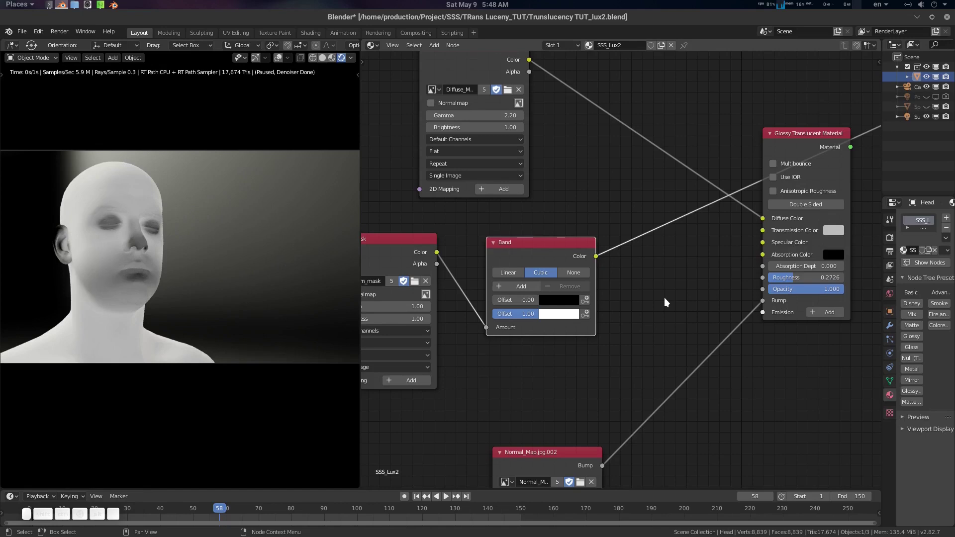
{"action": "middle_click_drag", "start_coordinate": [664, 303], "coordinate": [667, 301]}
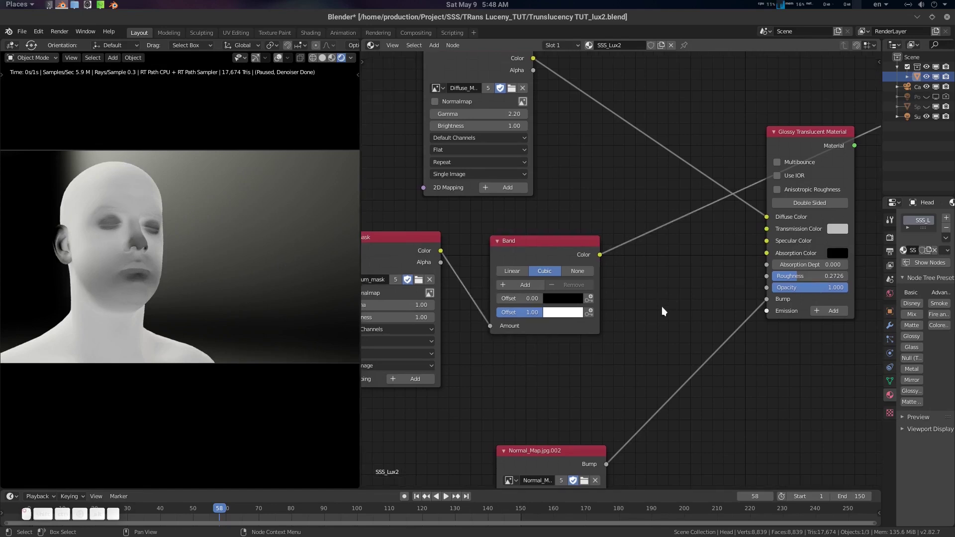
Add a color Mix node to the SSS_Lux2 node tree
{"action": "key", "text": "shift+a"}
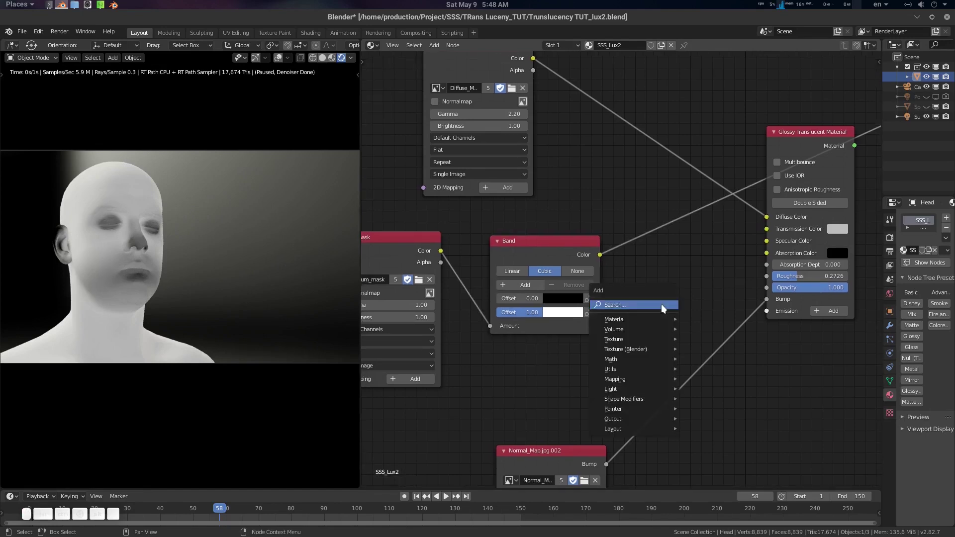
{"action": "left_click", "coordinate": [662, 306]}
{"action": "type", "text": "col"}
{"action": "key", "text": "Down"}
{"action": "key", "text": "Return"}
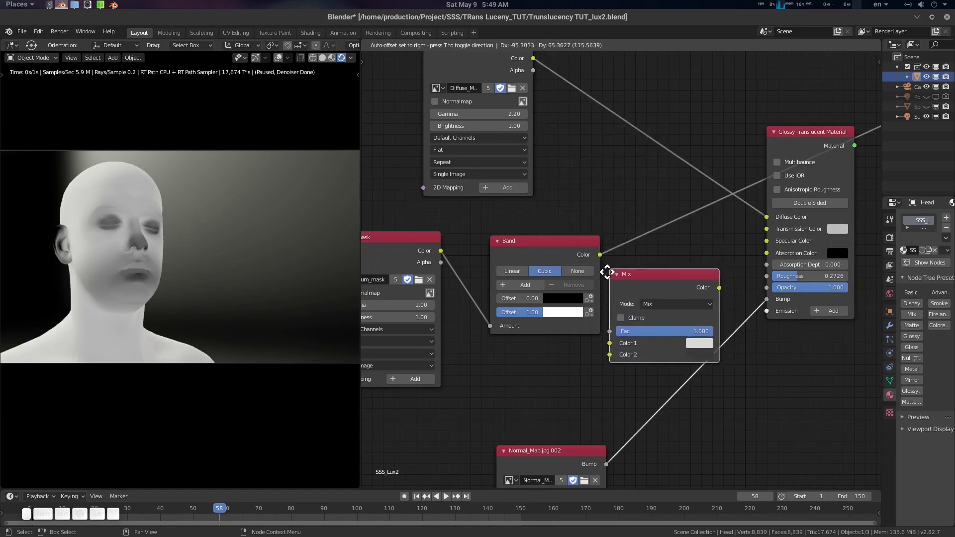
{"action": "left_click", "coordinate": [673, 426]}
Spread the Diffuse_Map, Lum_mask and Band nodes apart and place the Mix node between Diffuse_Map and Band
{"action": "scroll", "coordinate": [714, 338], "scroll_direction": "down", "scroll_amount": 1}
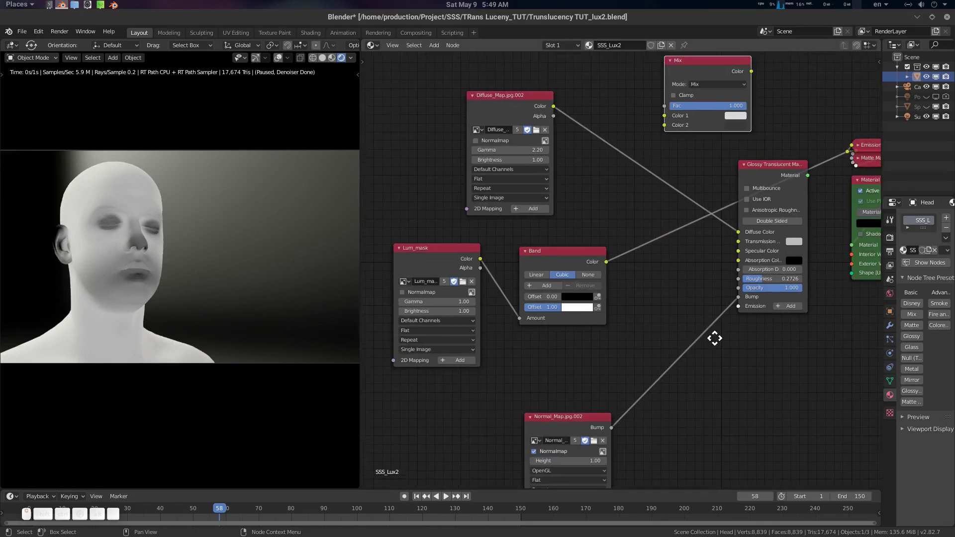
{"action": "middle_click_drag", "start_coordinate": [715, 338], "coordinate": [739, 378]}
{"action": "left_click_drag", "start_coordinate": [538, 135], "coordinate": [448, 74]}
{"action": "left_click_drag", "start_coordinate": [594, 295], "coordinate": [564, 339]}
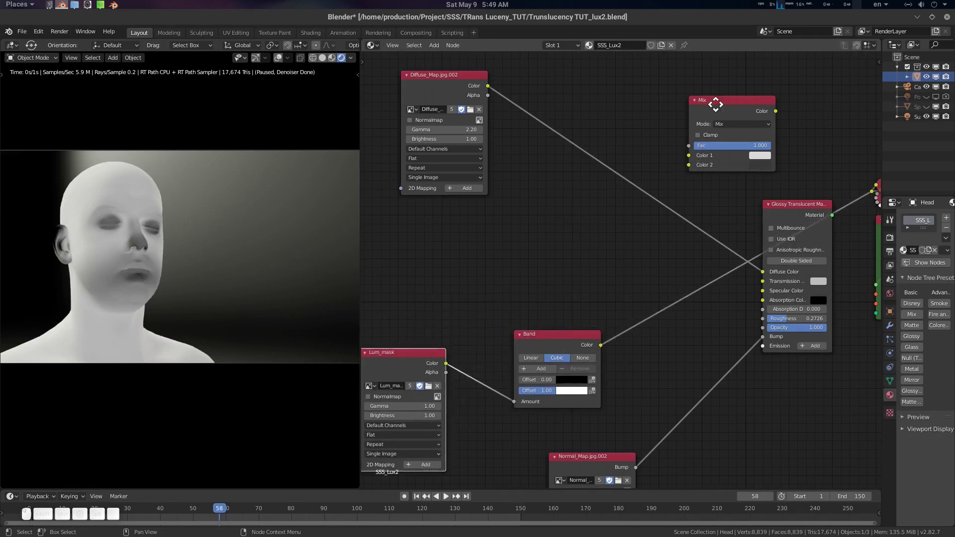
{"action": "left_click_drag", "start_coordinate": [715, 104], "coordinate": [568, 228]}
Connect the Diffuse_Map color to the Mix node's Color 1 and set its mode to Multiply
{"action": "left_click_drag", "start_coordinate": [489, 89], "coordinate": [542, 280]}
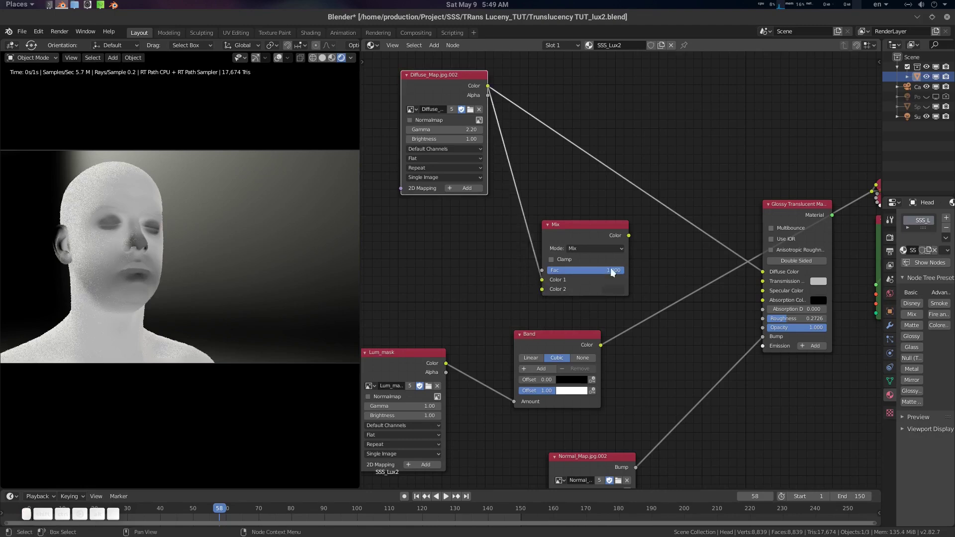
{"action": "left_click", "coordinate": [599, 252]}
{"action": "left_click", "coordinate": [602, 261]}
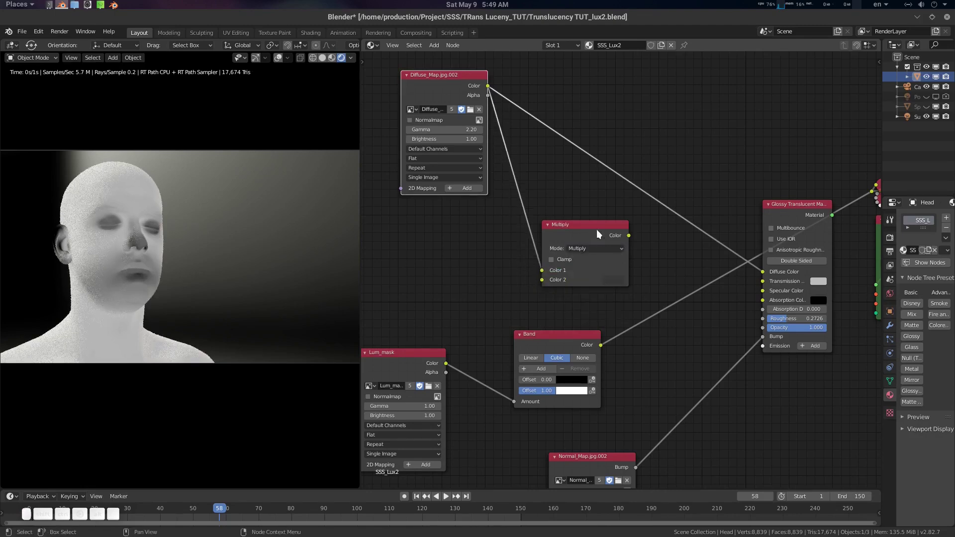
Give the Multiply node's Color 2 a salmon tint with red 1 and green 0.35
{"action": "left_click", "coordinate": [616, 279]}
{"action": "left_click_drag", "start_coordinate": [638, 209], "coordinate": [636, 226]}
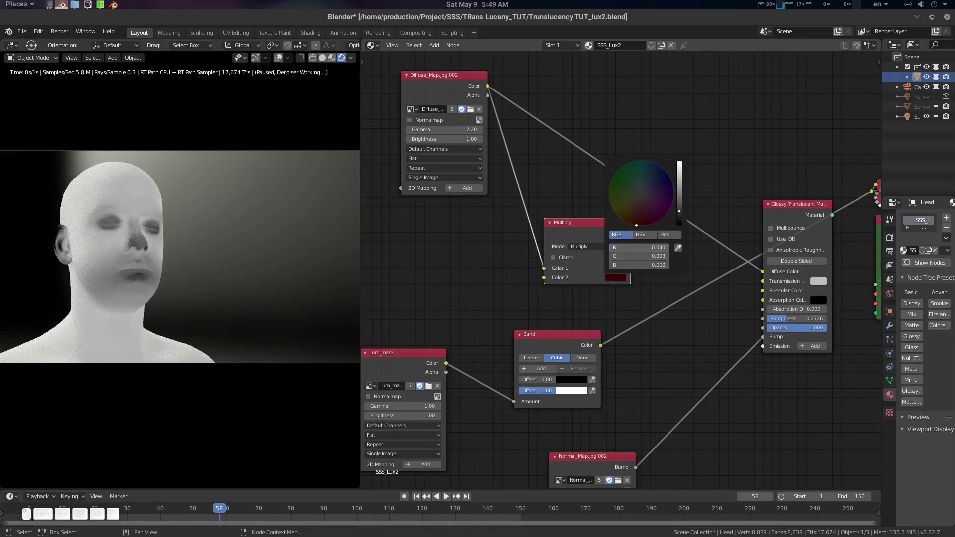
{"action": "left_click", "coordinate": [645, 245]}
{"action": "type", "text": "1"}
{"action": "key", "text": "Tab"}
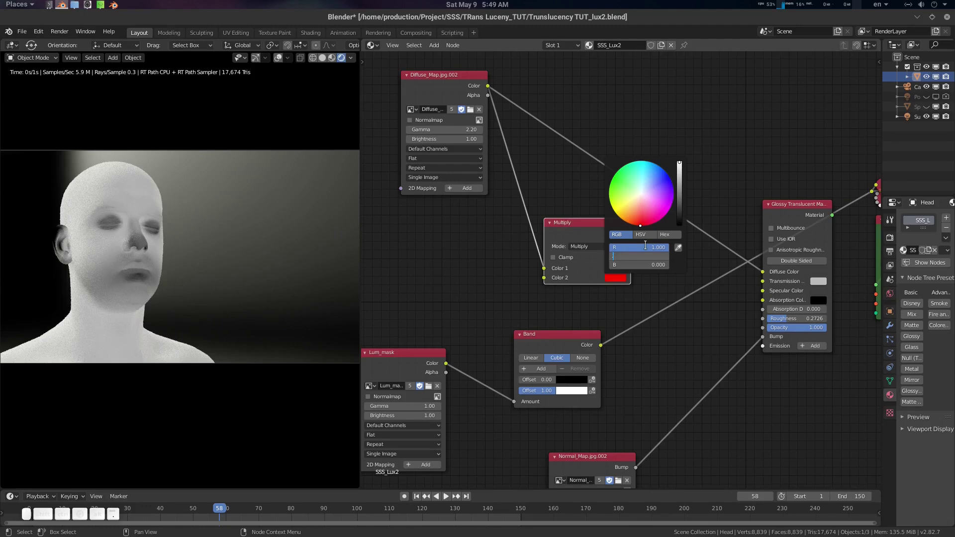
{"action": "key", "text": "Tab"}
{"action": "key", "text": "Return"}
{"action": "left_click", "coordinate": [636, 255]}
{"action": "type", "text": ".35"}
{"action": "key", "text": "Tab"}
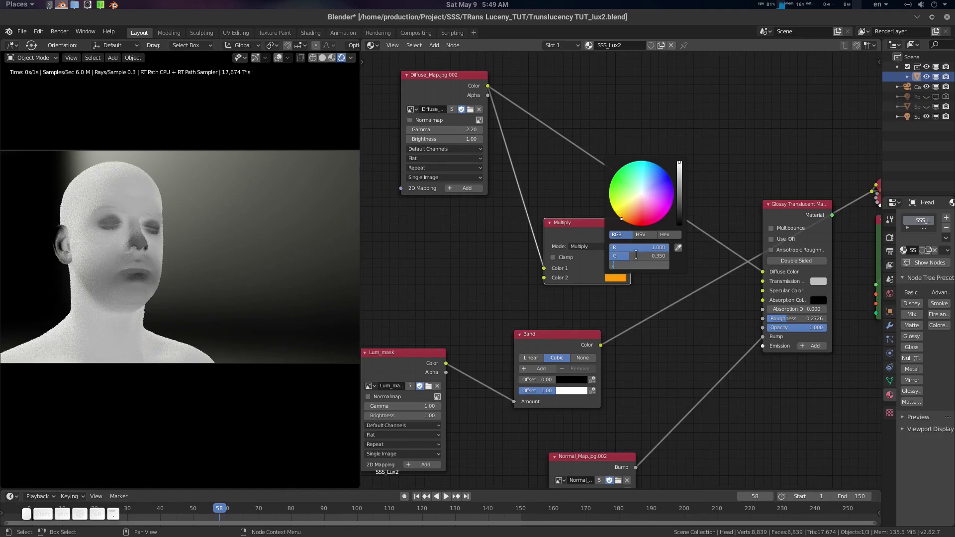
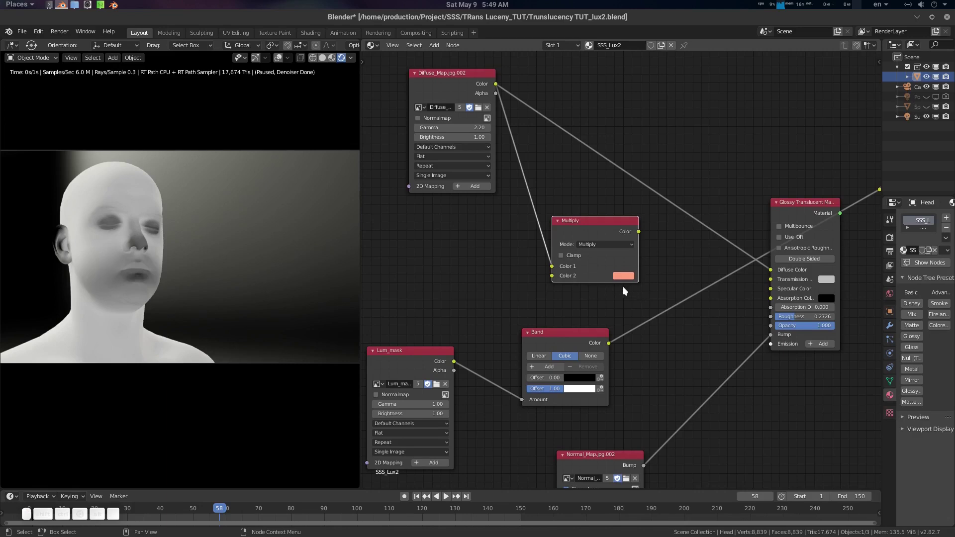
Insert a Vector Math node in Multiply mode after the Band and connect the tinted diffuse Multiply color to its Vector 2
{"action": "left_click_drag", "start_coordinate": [595, 337], "coordinate": [563, 337]}
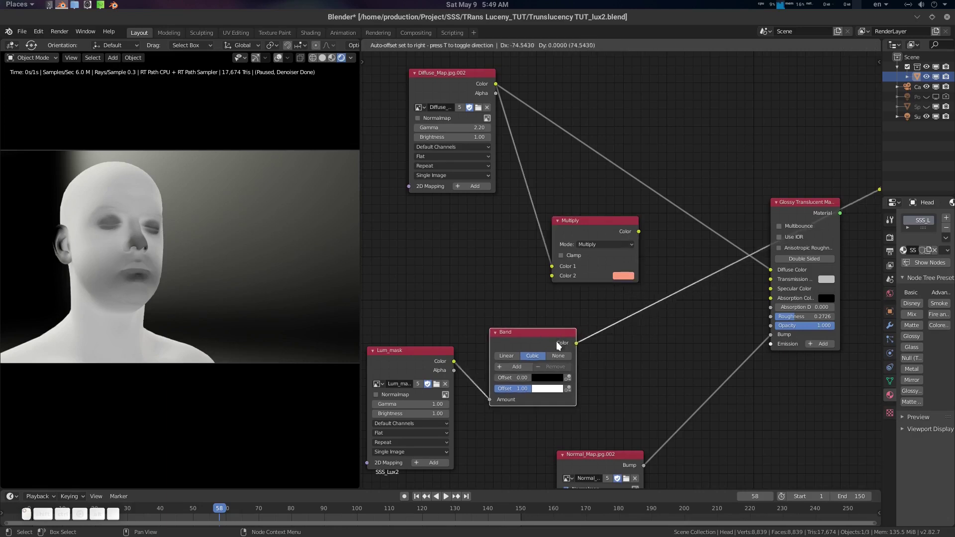
{"action": "key", "text": "shift+a"}
{"action": "type", "text": "vec"}
{"action": "key", "text": "Return"}
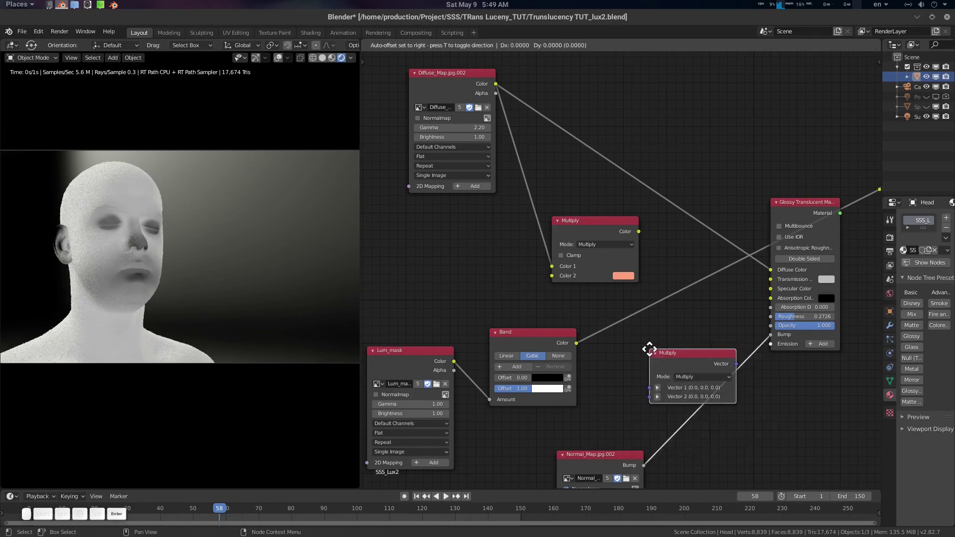
{"action": "left_click", "coordinate": [622, 300]}
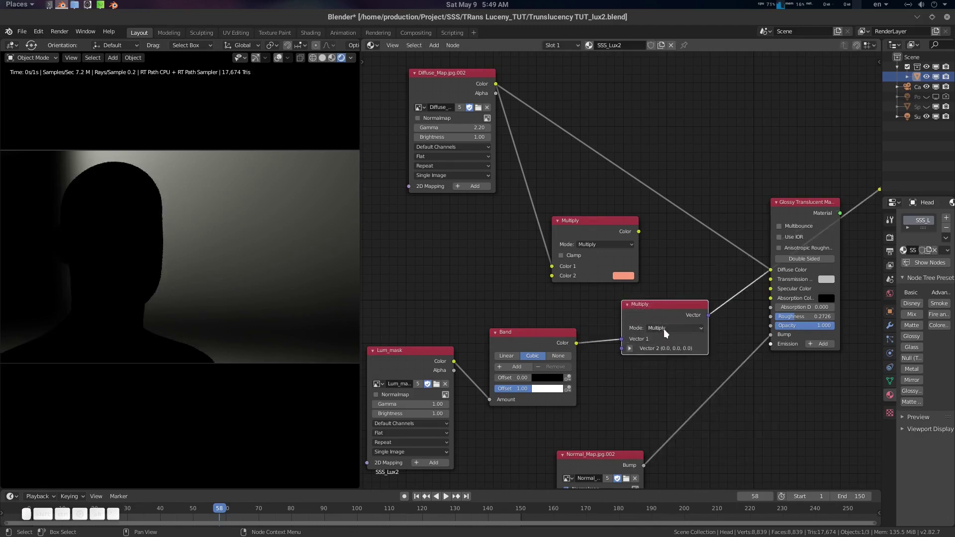
{"action": "middle_click_drag", "start_coordinate": [668, 306], "coordinate": [677, 305]}
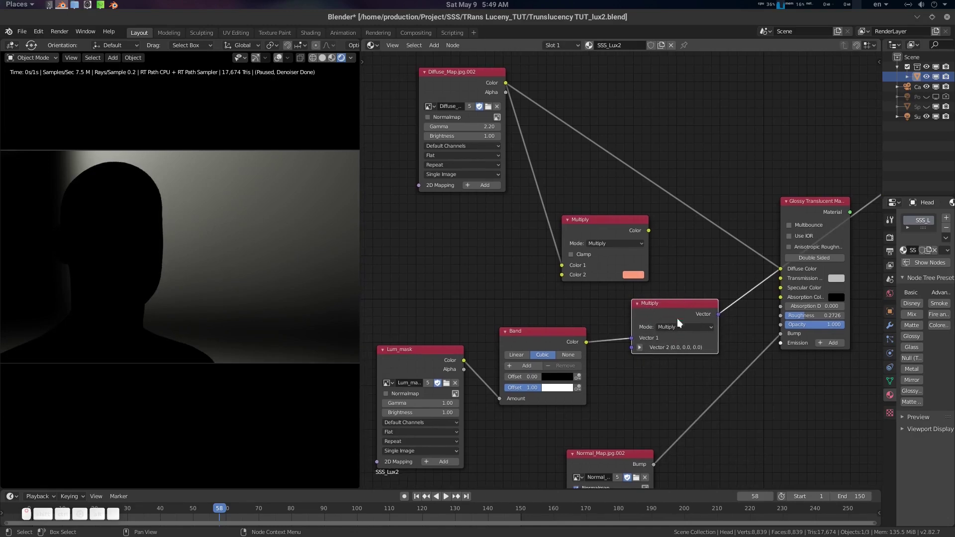
{"action": "left_click_drag", "start_coordinate": [648, 230], "coordinate": [632, 347]}
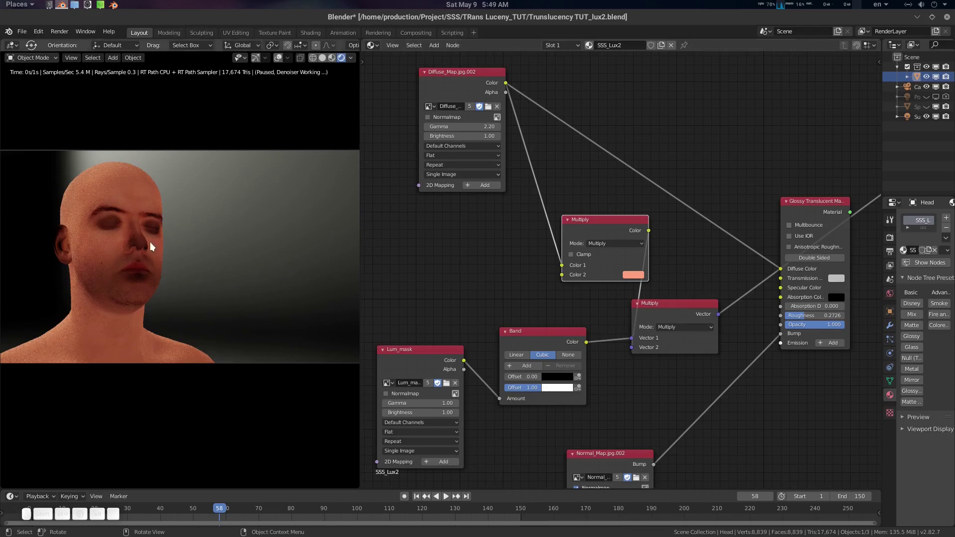
Connect the vector Multiply to the Glossy Translucent material's Transmission Color and show the full material on the head
{"action": "middle_click_drag", "start_coordinate": [704, 255], "coordinate": [667, 250]}
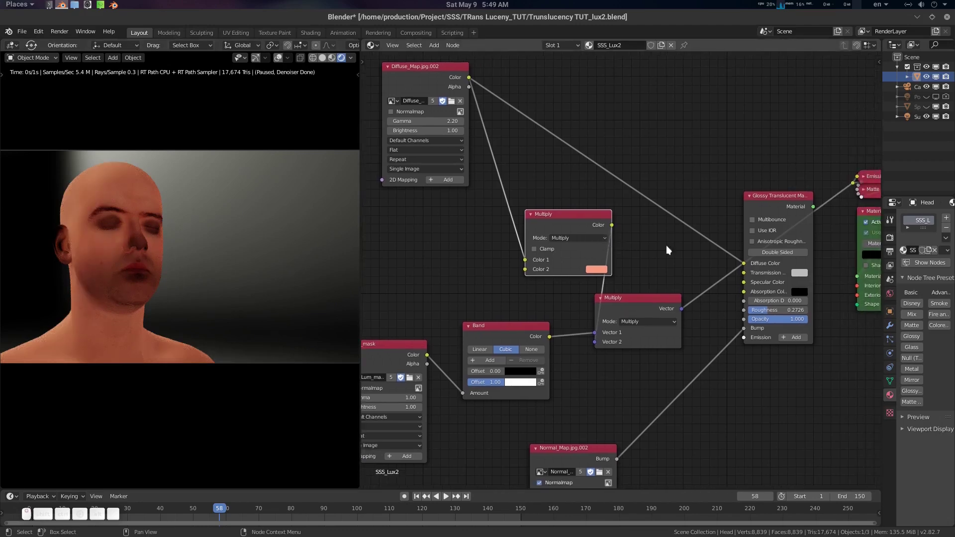
{"action": "left_click_drag", "start_coordinate": [766, 198], "coordinate": [772, 171]}
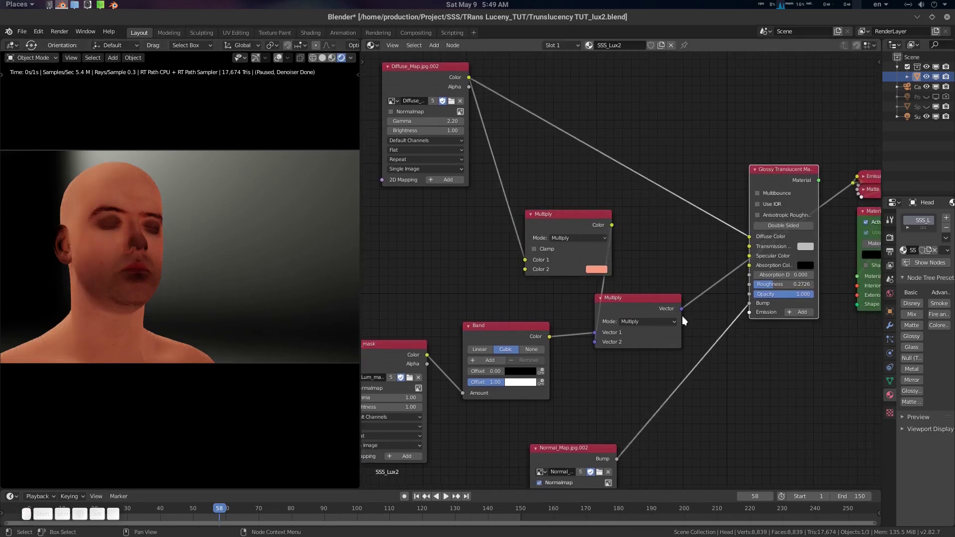
{"action": "left_click_drag", "start_coordinate": [682, 307], "coordinate": [750, 247]}
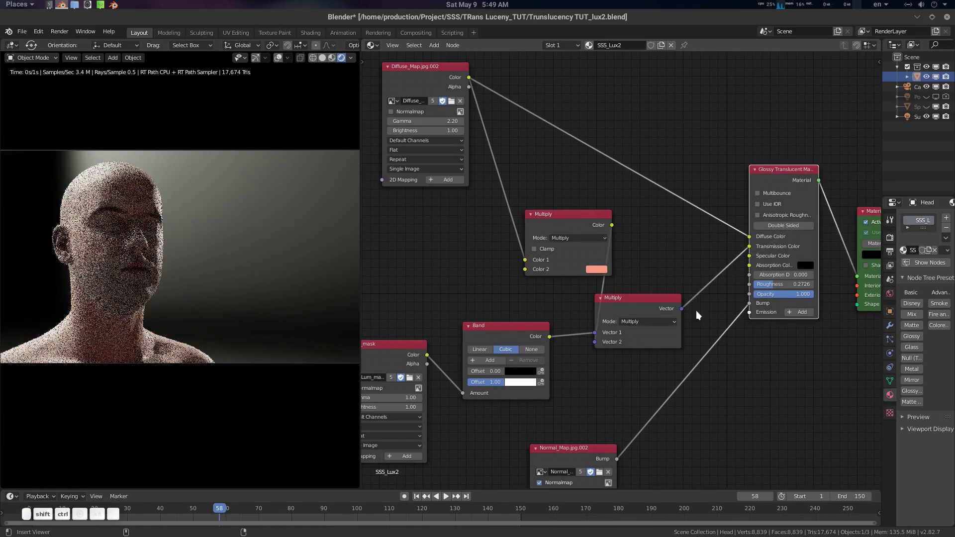
{"action": "middle_click_drag", "start_coordinate": [655, 264], "coordinate": [694, 242]}
{"action": "left_click_drag", "start_coordinate": [625, 195], "coordinate": [588, 192]}
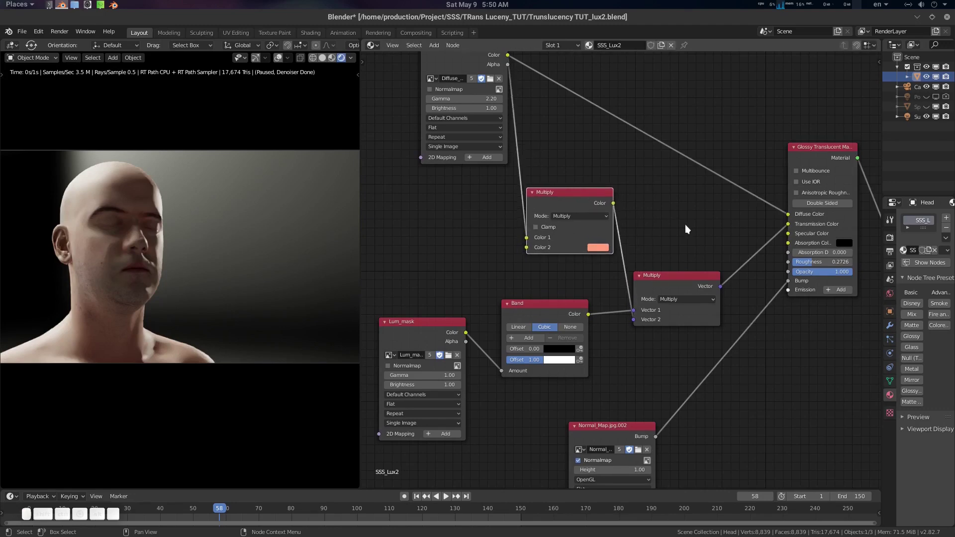
Insert a Vector Math node in Multiply mode between Diffuse_Map and the Glossy Translucent material's Diffuse Color
{"action": "middle_click_drag", "start_coordinate": [686, 227], "coordinate": [679, 280]}
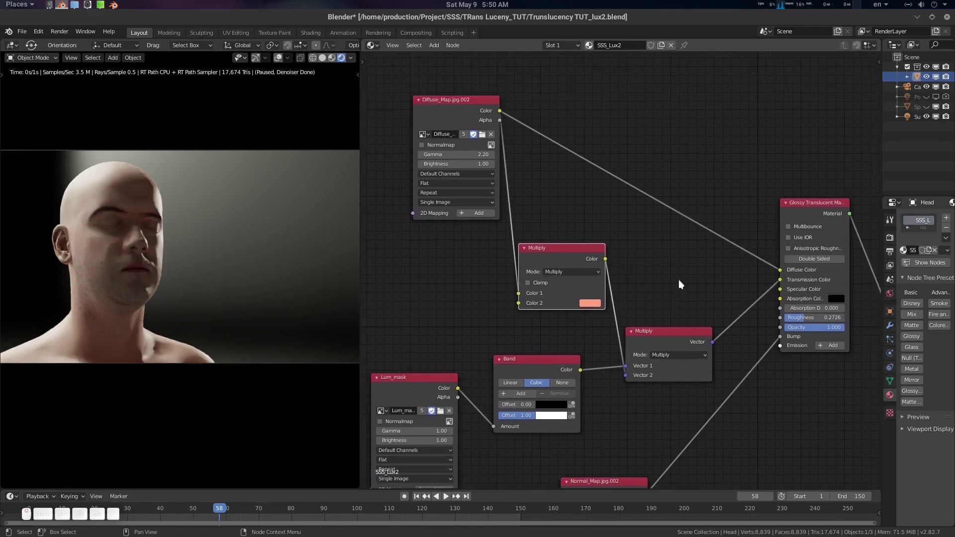
{"action": "key", "text": "shift+a"}
{"action": "left_click", "coordinate": [675, 135]}
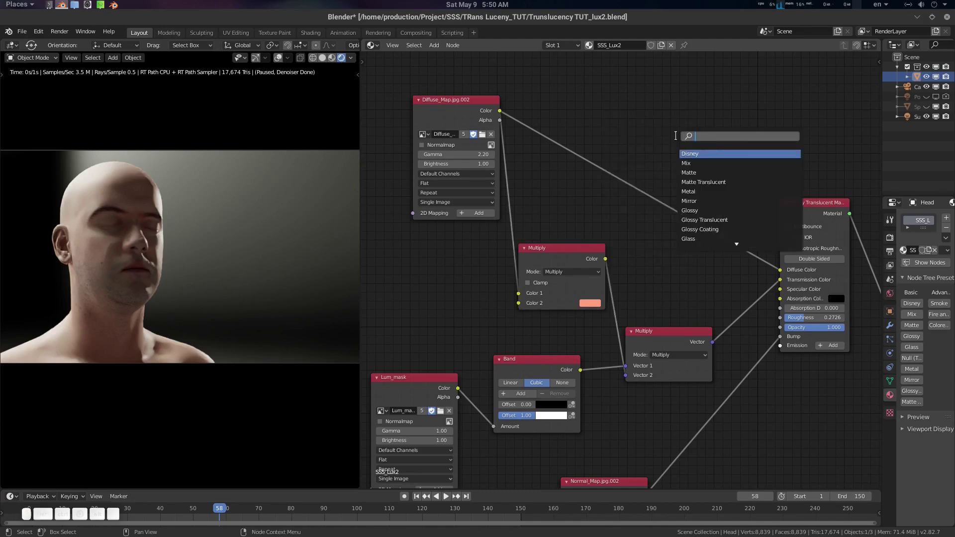
{"action": "type", "text": "vec"}
{"action": "key", "text": "Return"}
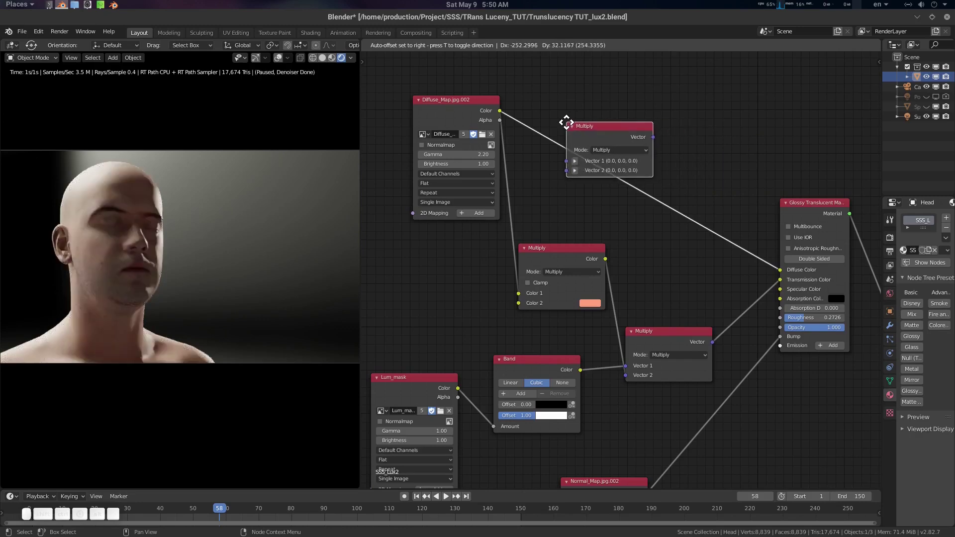
{"action": "left_click", "coordinate": [566, 123]}
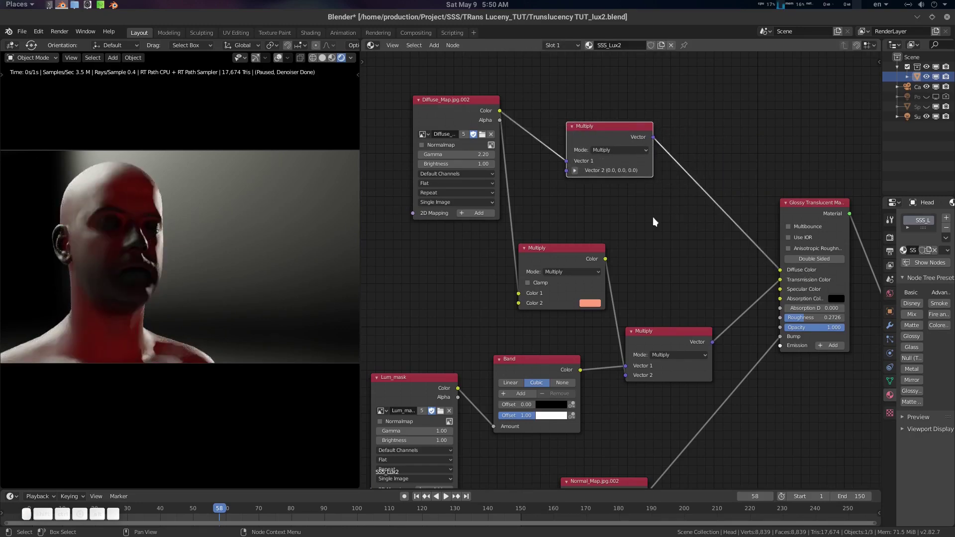
Expand Vector 2 of the Multiply node after Diffuse_Map and set its X, Y and Z to 0.5
{"action": "left_click", "coordinate": [574, 170]}
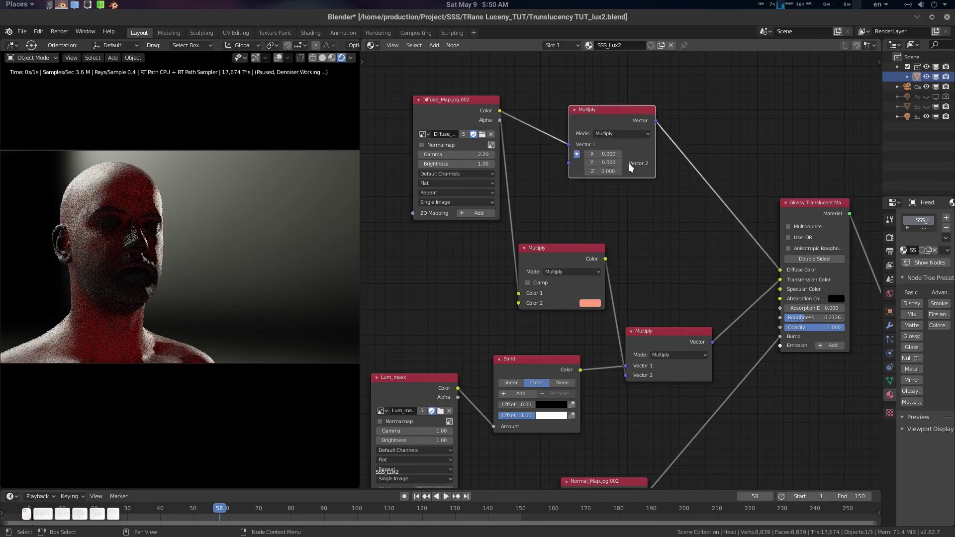
{"action": "scroll", "coordinate": [626, 157], "scroll_direction": "up", "scroll_amount": 1}
{"action": "middle_click_drag", "start_coordinate": [692, 251], "coordinate": [648, 264]}
{"action": "scroll", "coordinate": [666, 258], "scroll_direction": "up", "scroll_amount": 2}
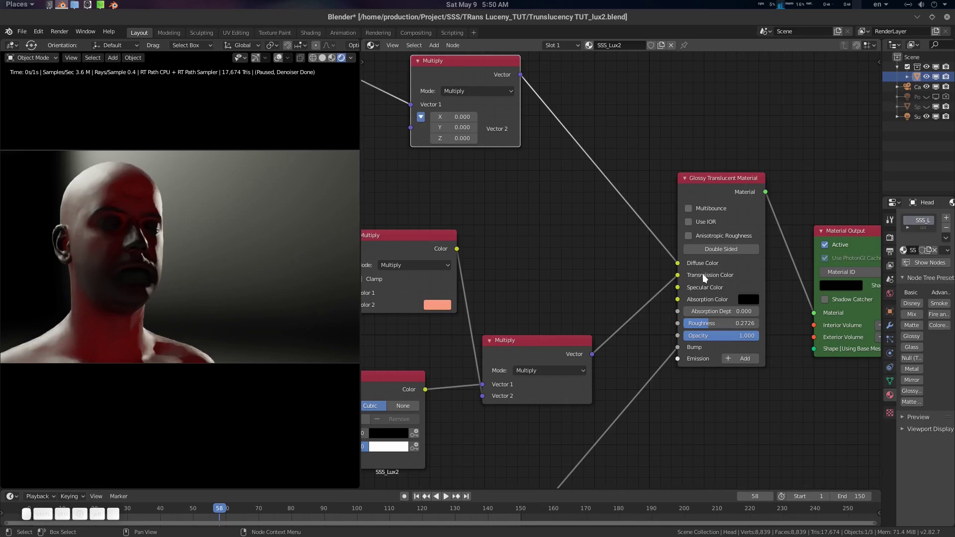
{"action": "middle_click_drag", "start_coordinate": [556, 227], "coordinate": [617, 250]}
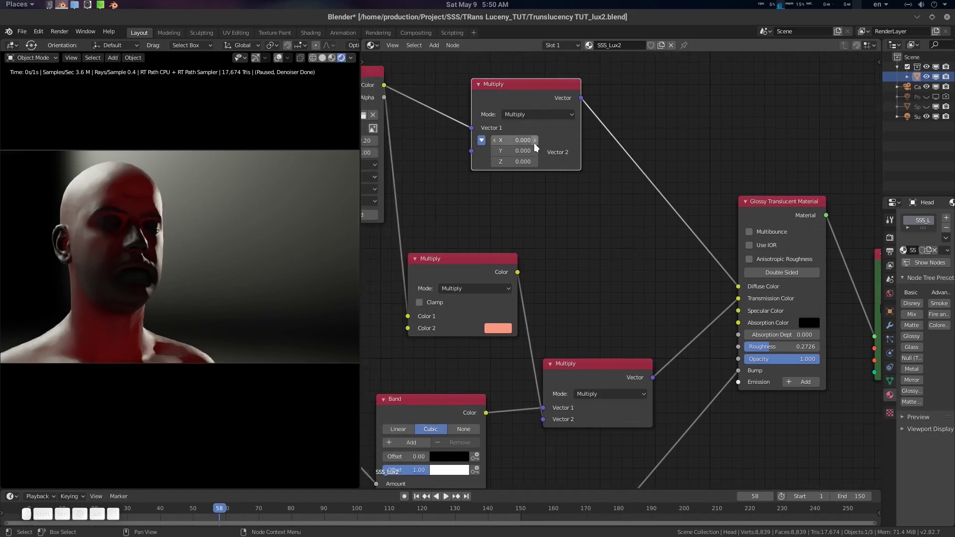
{"action": "left_click_drag", "start_coordinate": [520, 140], "coordinate": [523, 161]}
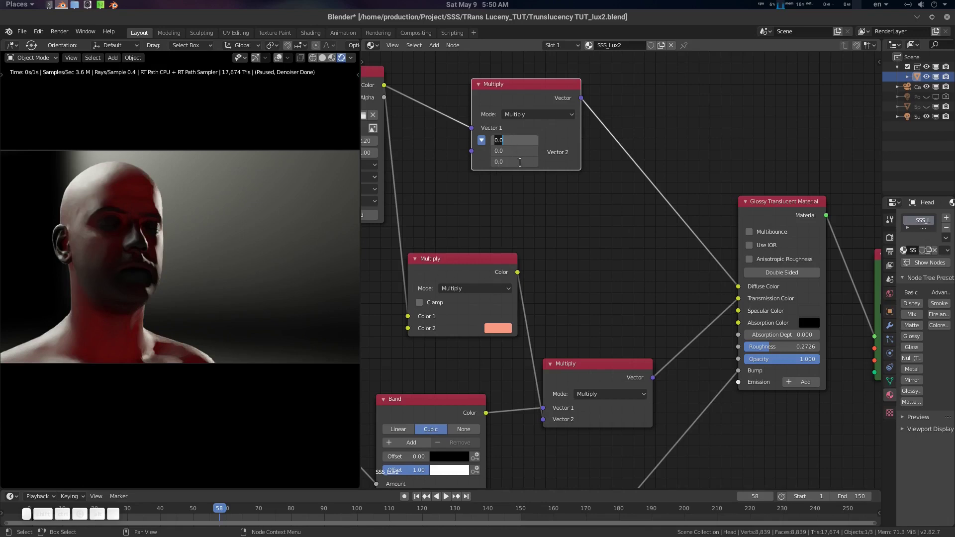
{"action": "type", "text": ".5"}
{"action": "key", "text": "Return"}
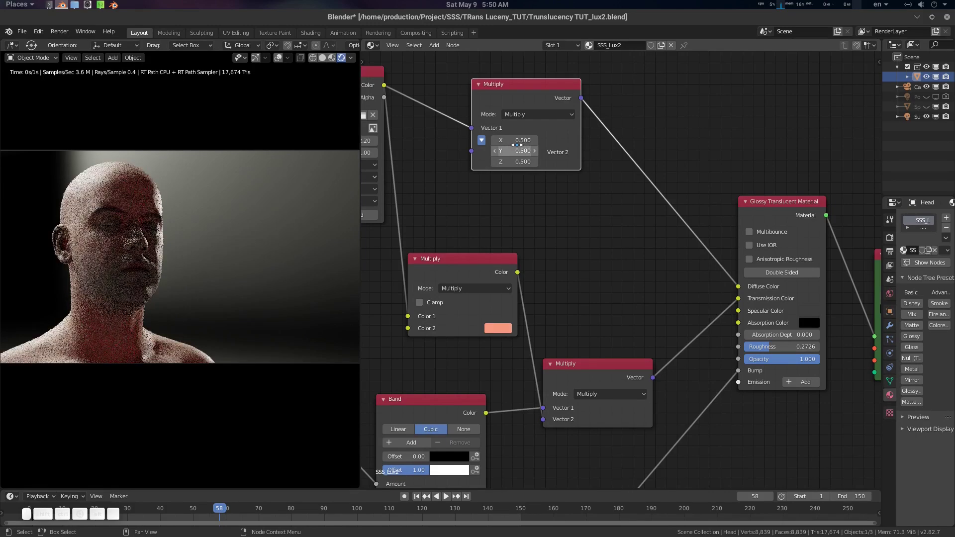
Preview the Multiply node after Diffuse_Map directly on the head and compare its Vector 2 at 1 and 0.5 on all axes
{"action": "left_click_drag", "start_coordinate": [578, 98], "coordinate": [870, 217]}
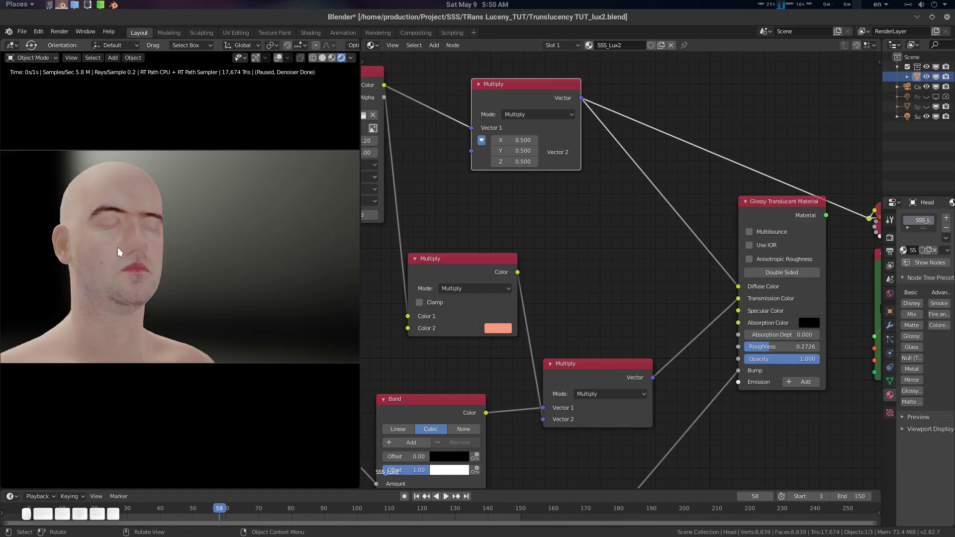
{"action": "left_click_drag", "start_coordinate": [517, 140], "coordinate": [518, 161]}
{"action": "type", "text": "1"}
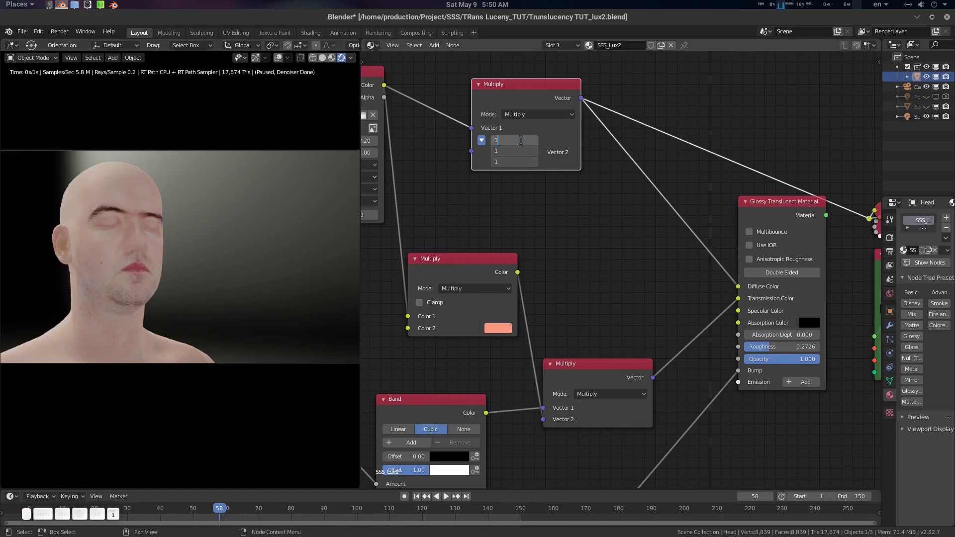
{"action": "key", "text": "Return"}
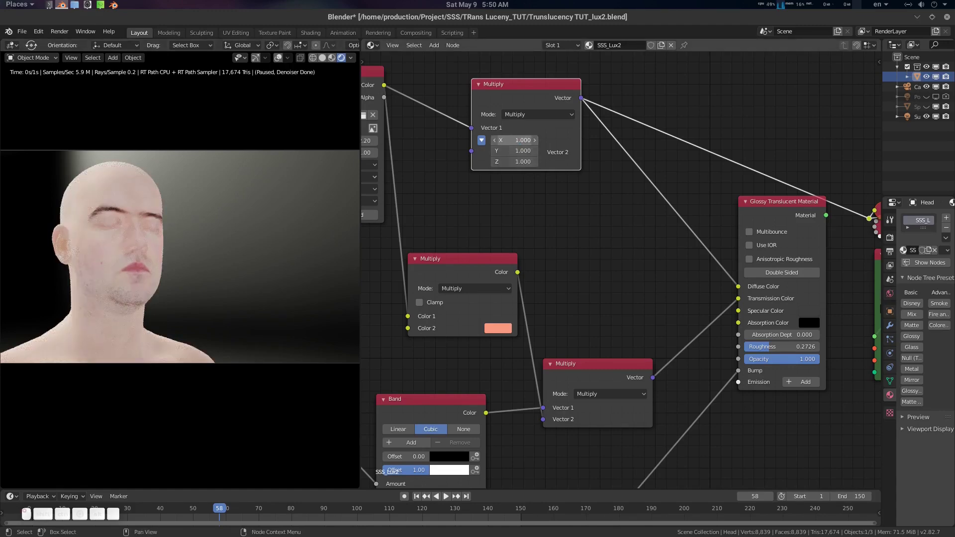
{"action": "left_click_drag", "start_coordinate": [522, 138], "coordinate": [522, 161]}
{"action": "type", "text": "0.5"}
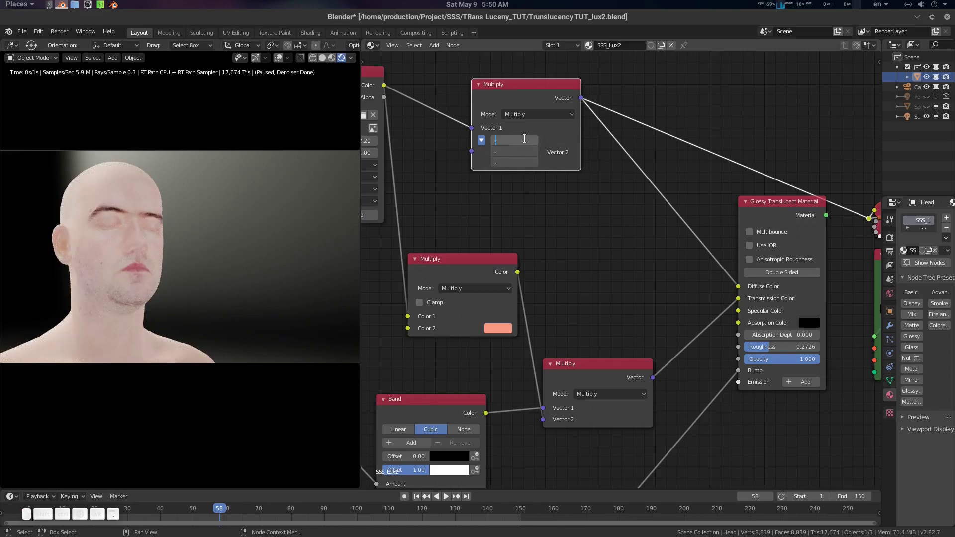
{"action": "key", "text": "Return"}
Show the full Glossy Translucent material on the head and enable its Use IOR option
{"action": "left_click", "coordinate": [768, 213], "text": "ctrl+shift"}
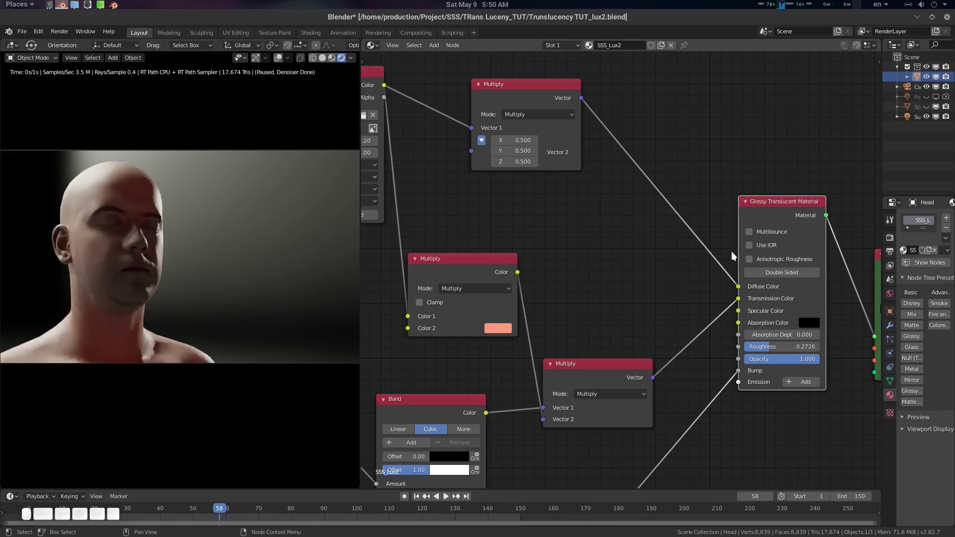
{"action": "left_click", "coordinate": [749, 245]}
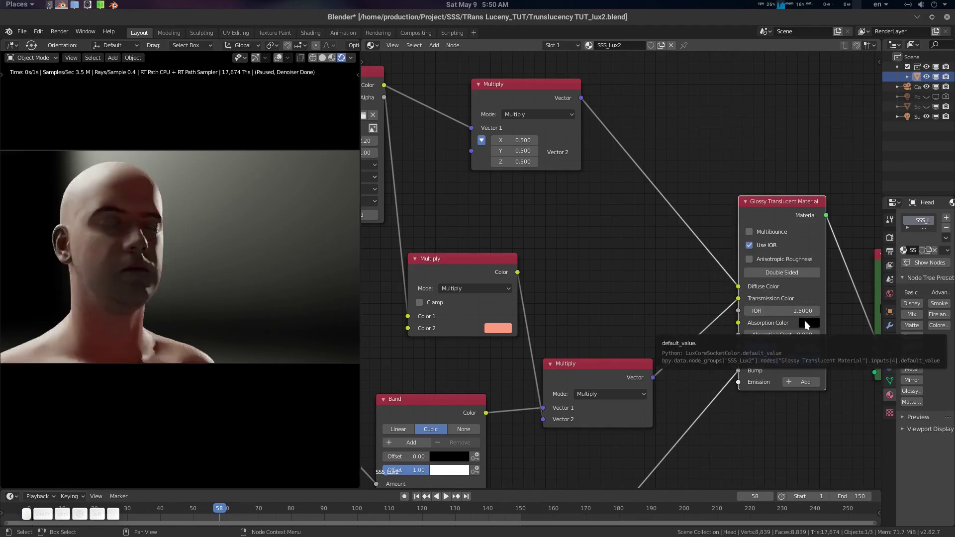
Invert the Band node by making its 0.00 stop white and its 1.00 stop black
{"action": "middle_click_drag", "start_coordinate": [659, 316], "coordinate": [703, 267]}
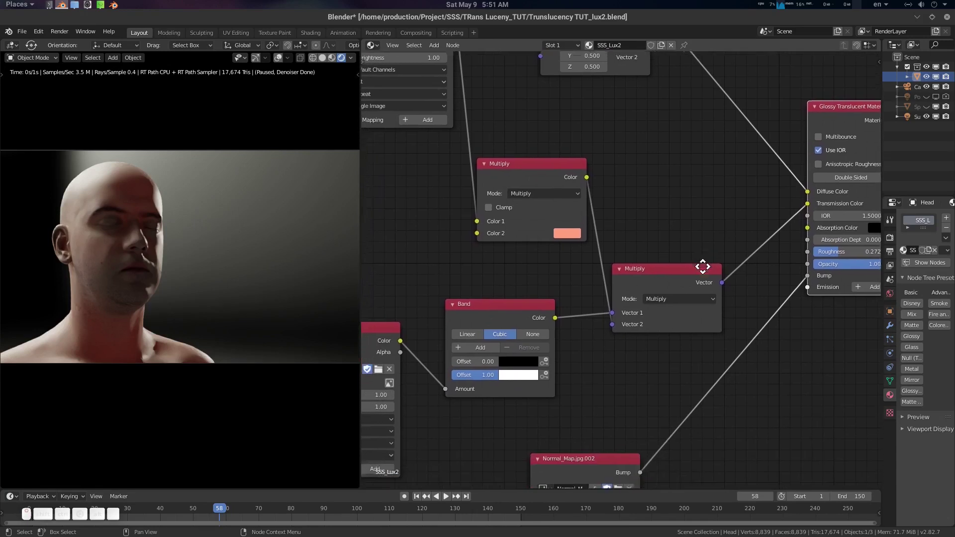
{"action": "scroll", "coordinate": [696, 294], "scroll_direction": "up", "scroll_amount": 1}
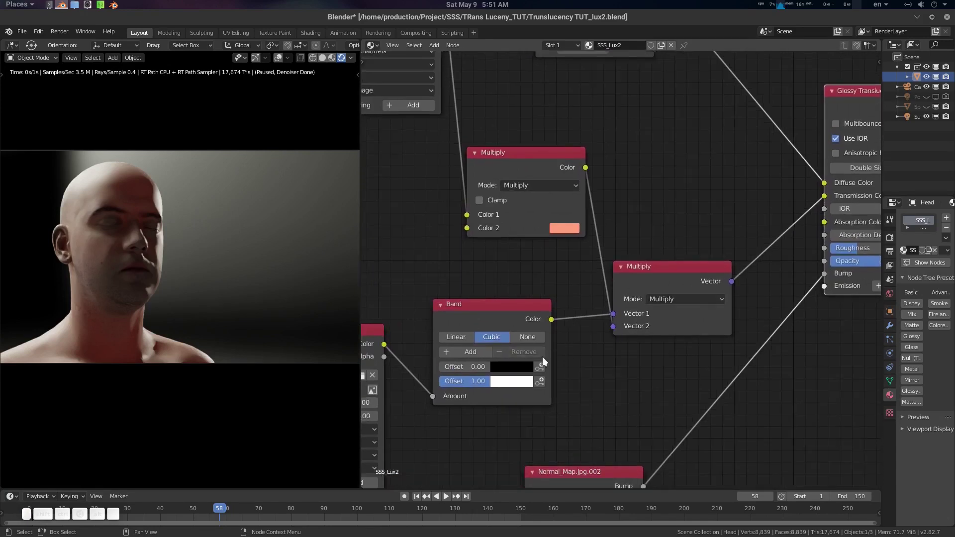
{"action": "middle_click_drag", "start_coordinate": [542, 357], "coordinate": [557, 350]}
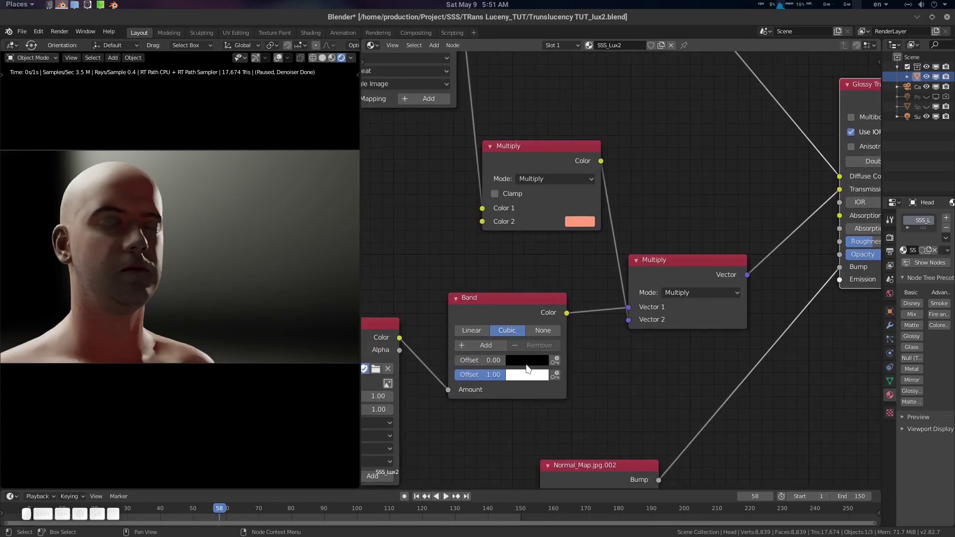
{"action": "left_click", "coordinate": [525, 359]}
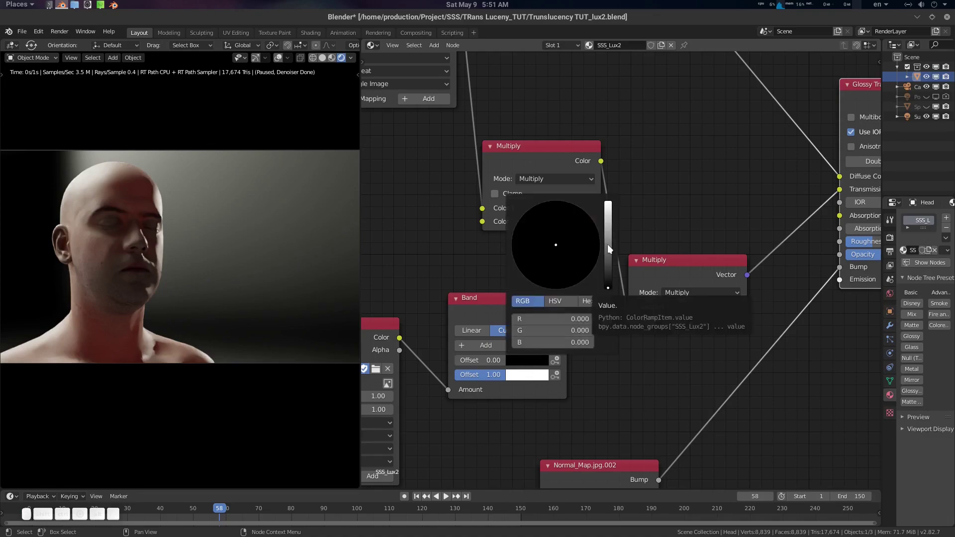
{"action": "left_click_drag", "start_coordinate": [607, 243], "coordinate": [607, 204]}
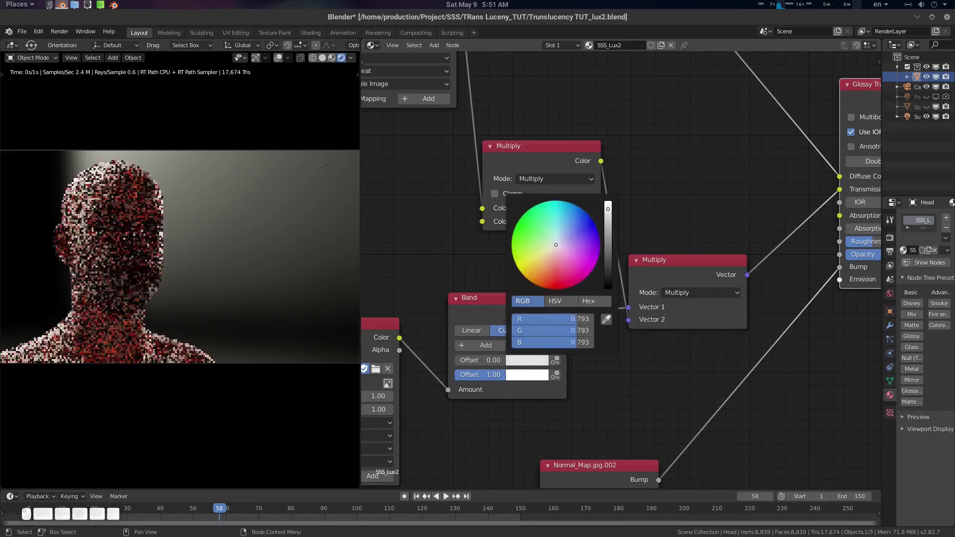
{"action": "left_click", "coordinate": [537, 375]}
{"action": "left_click_drag", "start_coordinate": [608, 249], "coordinate": [610, 301]}
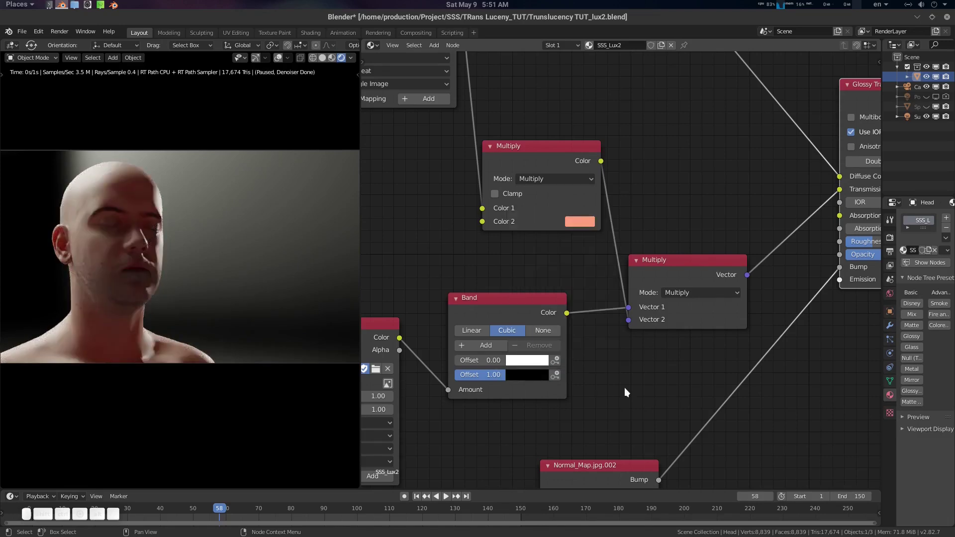
Set the Band's white stop offset to 0.13 and fine-tune the brightness of the white and black stops
{"action": "middle_click_drag", "start_coordinate": [625, 388], "coordinate": [625, 385]}
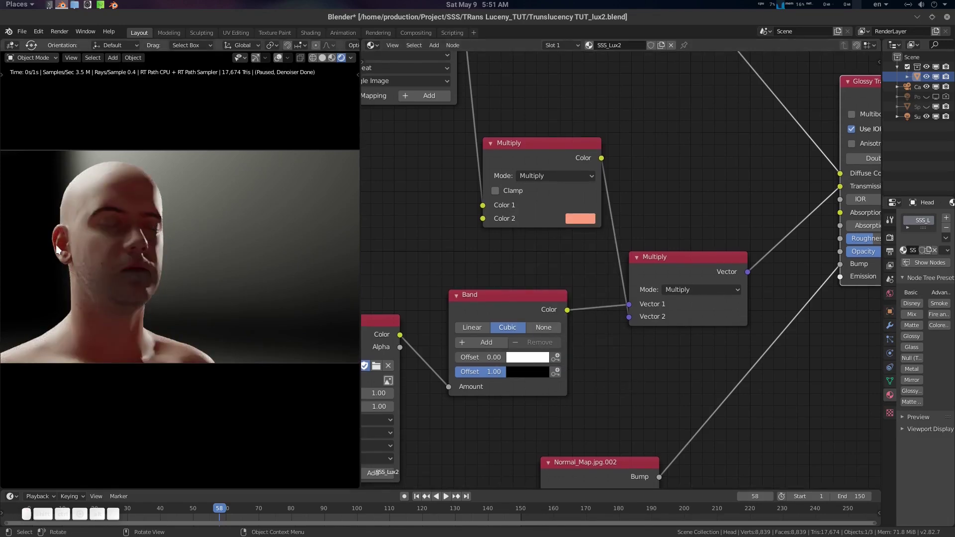
{"action": "left_click_drag", "start_coordinate": [470, 357], "coordinate": [499, 374]}
{"action": "left_click", "coordinate": [527, 357]}
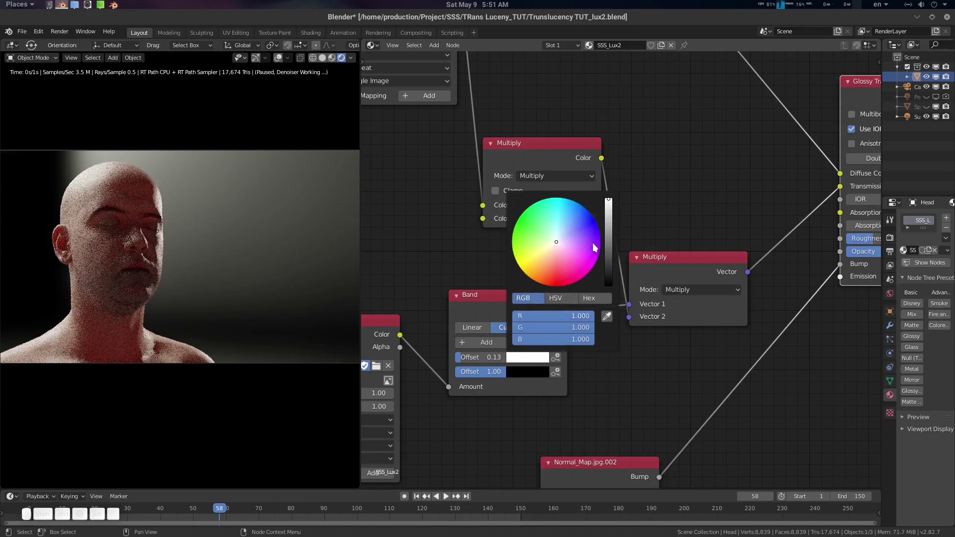
{"action": "mouse_move", "coordinate": [608, 199]}
{"action": "left_mouse_down"}
{"action": "mouse_move", "coordinate": [608, 254]}
{"action": "mouse_move", "coordinate": [608, 200]}
{"action": "left_mouse_up"}
{"action": "left_click", "coordinate": [527, 372]}
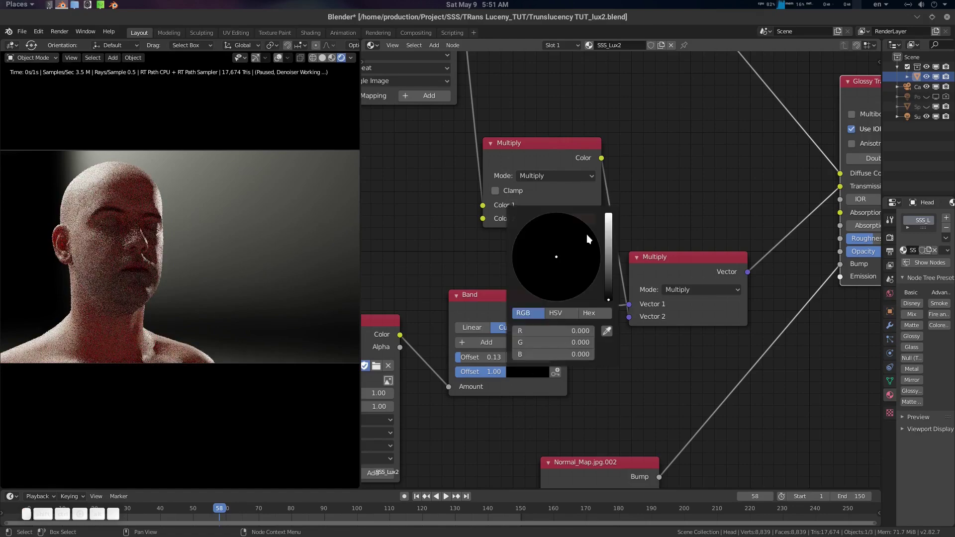
{"action": "mouse_move", "coordinate": [608, 297]}
{"action": "left_mouse_down"}
{"action": "mouse_move", "coordinate": [608, 223]}
{"action": "mouse_move", "coordinate": [607, 299]}
{"action": "left_mouse_up"}
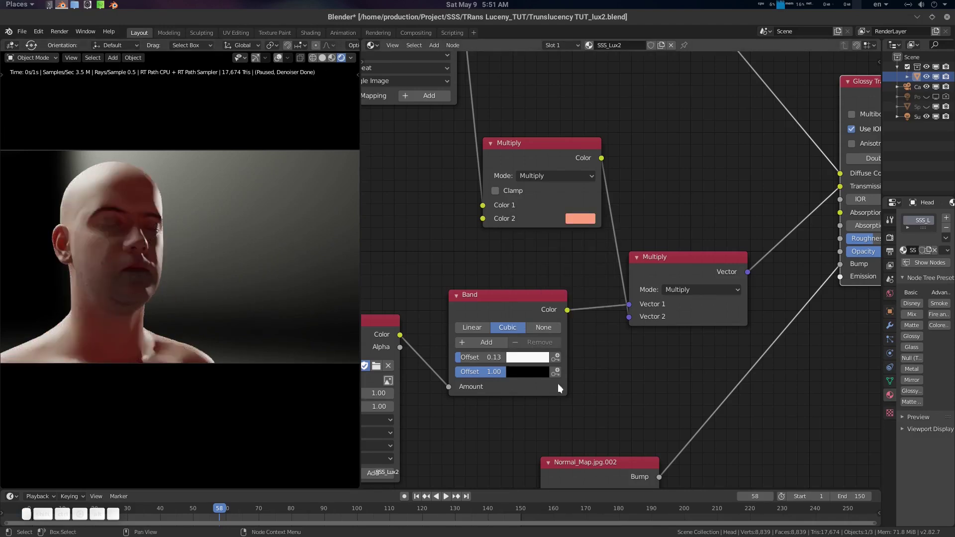
Try a yellow Color 2 tint on the color Multiply node and undo it
{"action": "left_click", "coordinate": [582, 219]}
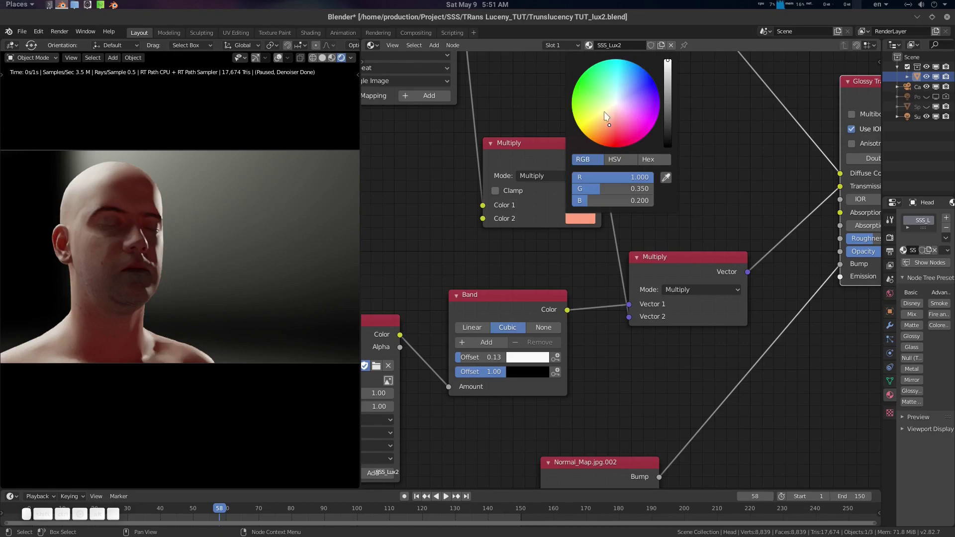
{"action": "mouse_move", "coordinate": [606, 116]}
{"action": "left_mouse_down"}
{"action": "mouse_move", "coordinate": [612, 99]}
{"action": "mouse_move", "coordinate": [620, 108]}
{"action": "mouse_move", "coordinate": [577, 125]}
{"action": "left_mouse_up"}
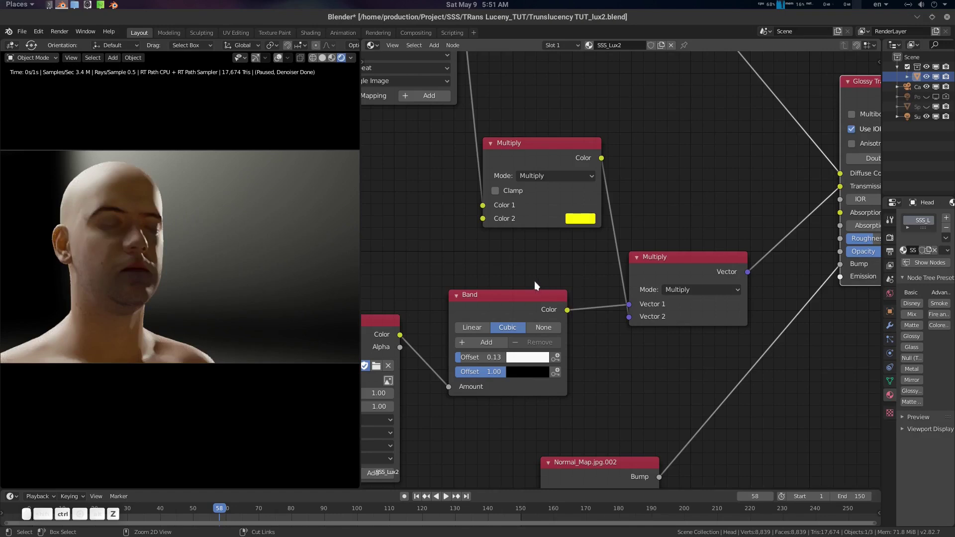
{"action": "key", "text": "ctrl+z"}
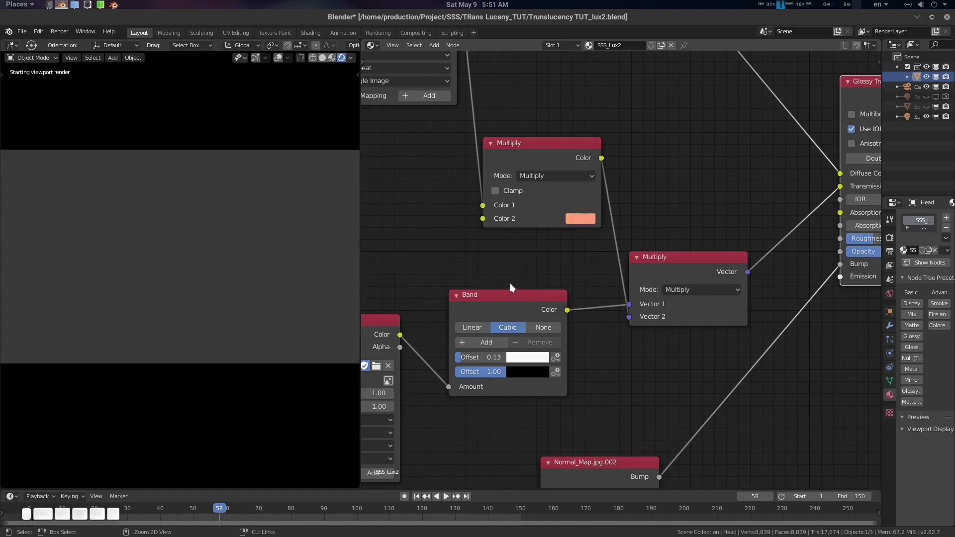
Set the offset of the Band's white stop to 0.23
{"action": "middle_click_drag", "start_coordinate": [484, 356], "coordinate": [512, 343]}
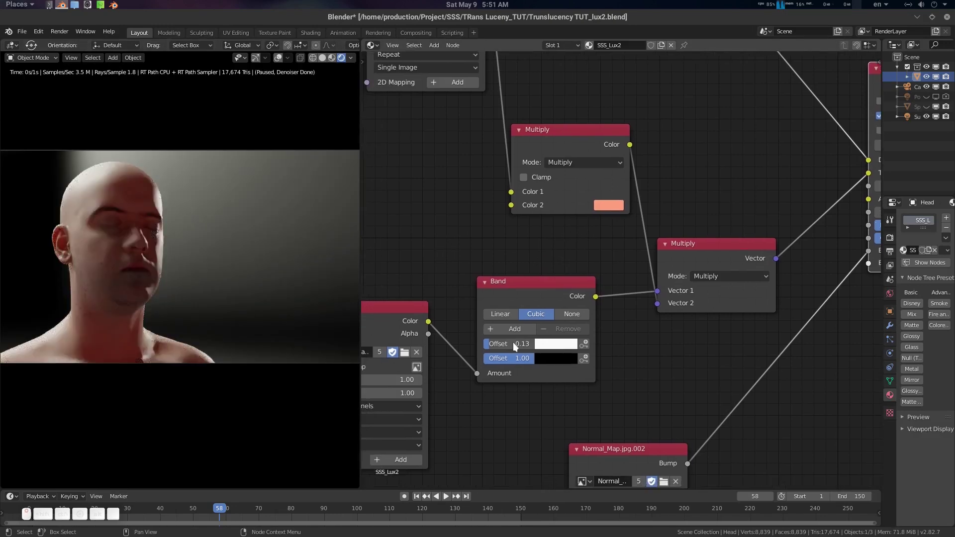
{"action": "left_click", "coordinate": [488, 345]}
{"action": "left_click", "coordinate": [497, 345]}
{"action": "key", "text": "ctrl+a"}
{"action": "type", "text": ".23"}
{"action": "key", "text": "Return"}
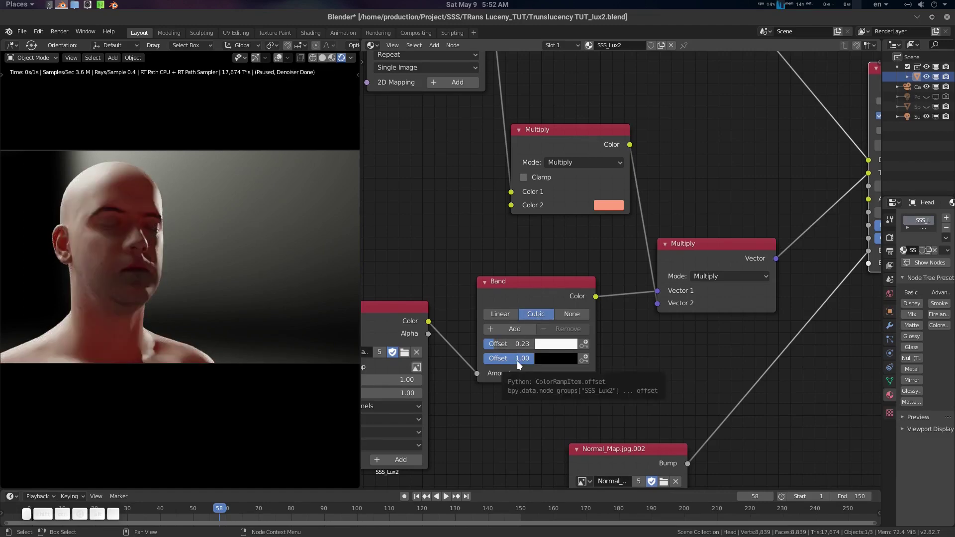
Set the offset of the Band's black stop to 0.62
{"action": "double_click", "coordinate": [517, 358]}
{"action": "type", "text": "."}
{"action": "type", "text": "3"}
{"action": "key", "text": "BackSpace"}
{"action": "type", "text": "62"}
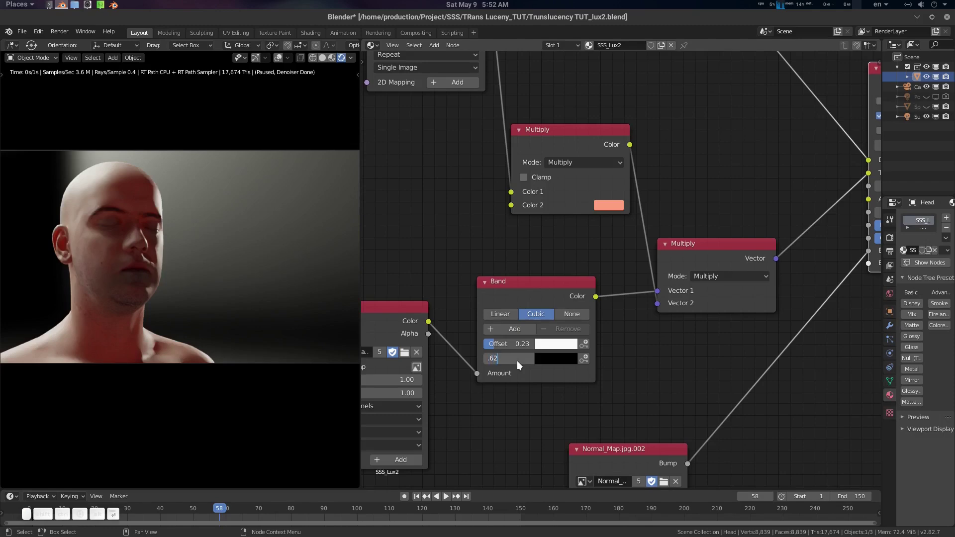
{"action": "key", "text": "Return"}
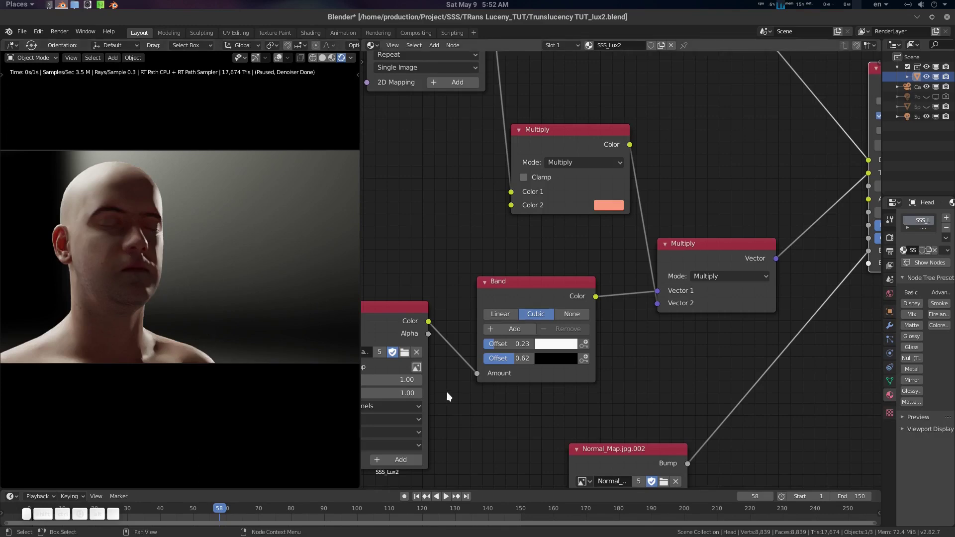
Widen the Outliner and Properties area and lower the Glossy Translucent material's Roughness to about 0.096
{"action": "middle_click_drag", "start_coordinate": [657, 339], "coordinate": [711, 314]}
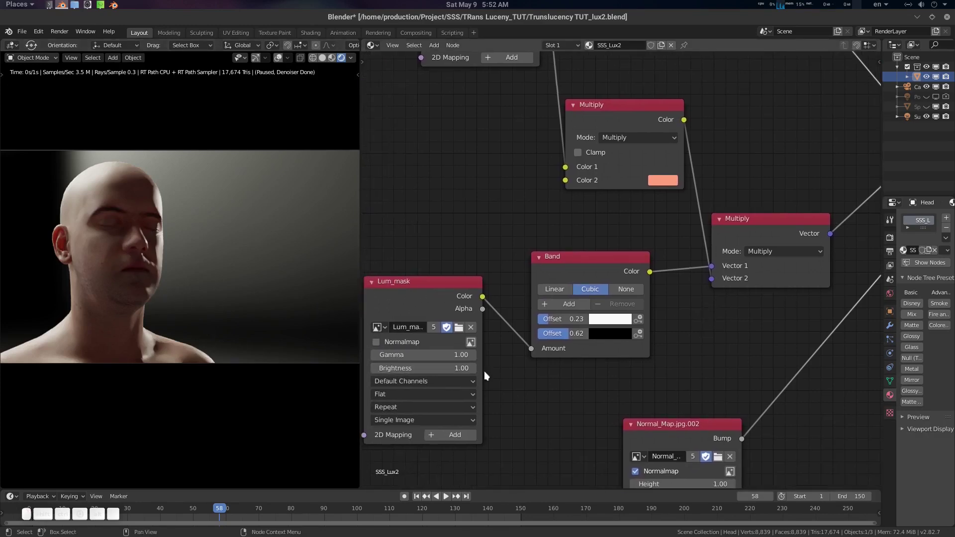
{"action": "middle_click_drag", "start_coordinate": [627, 368], "coordinate": [485, 409]}
{"action": "scroll", "coordinate": [583, 348], "scroll_direction": "down", "scroll_amount": 2}
{"action": "middle_click_drag", "start_coordinate": [619, 339], "coordinate": [580, 360]}
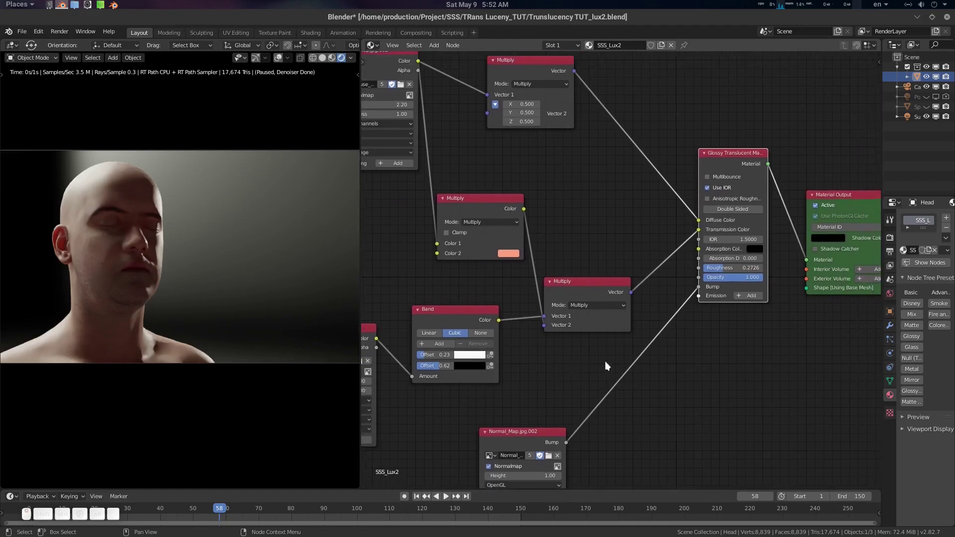
{"action": "left_click_drag", "start_coordinate": [882, 356], "coordinate": [703, 319]}
{"action": "scroll", "coordinate": [683, 314], "scroll_direction": "up", "scroll_amount": 2}
{"action": "middle_click_drag", "start_coordinate": [629, 316], "coordinate": [546, 288]}
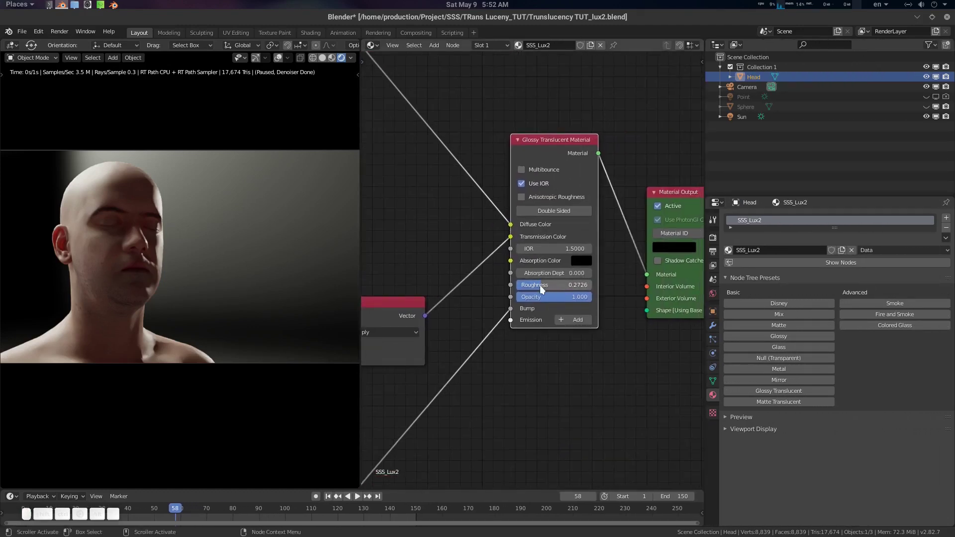
{"action": "left_click_drag", "start_coordinate": [539, 285], "coordinate": [524, 285]}
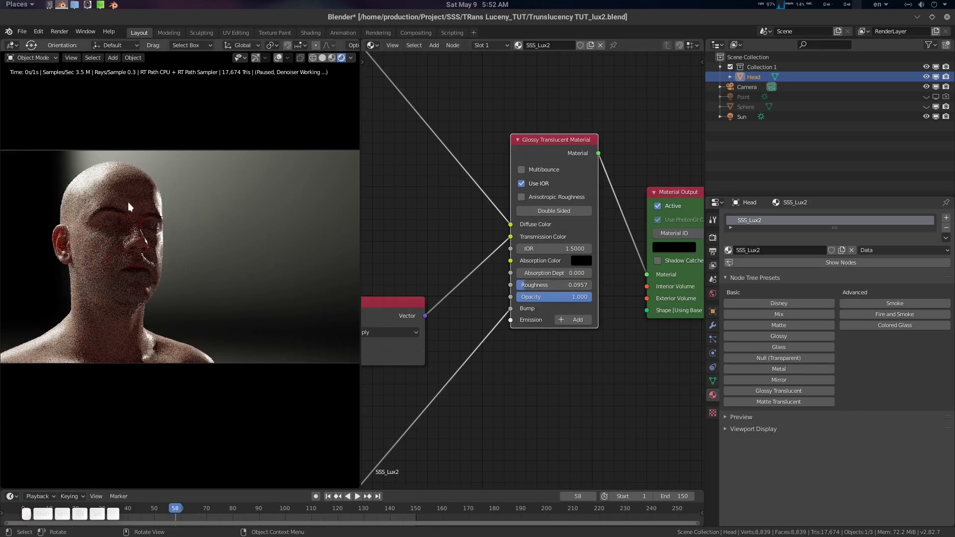
Set the Glossy Translucent material's Roughness to 0.15
{"action": "left_click", "coordinate": [537, 285]}
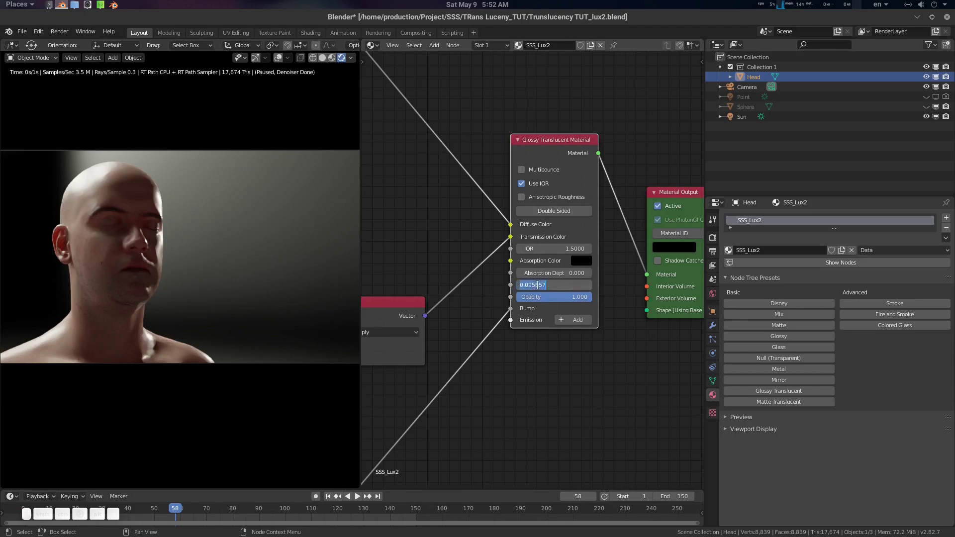
{"action": "key", "text": "BackSpace"}
{"action": "type", "text": ".15"}
{"action": "key", "text": "Return"}
Open the World settings and rotate the studio014small.hdr environment around Z to -3662°
{"action": "middle_click_drag", "start_coordinate": [487, 322], "coordinate": [567, 314]}
{"action": "left_click", "coordinate": [713, 294]}
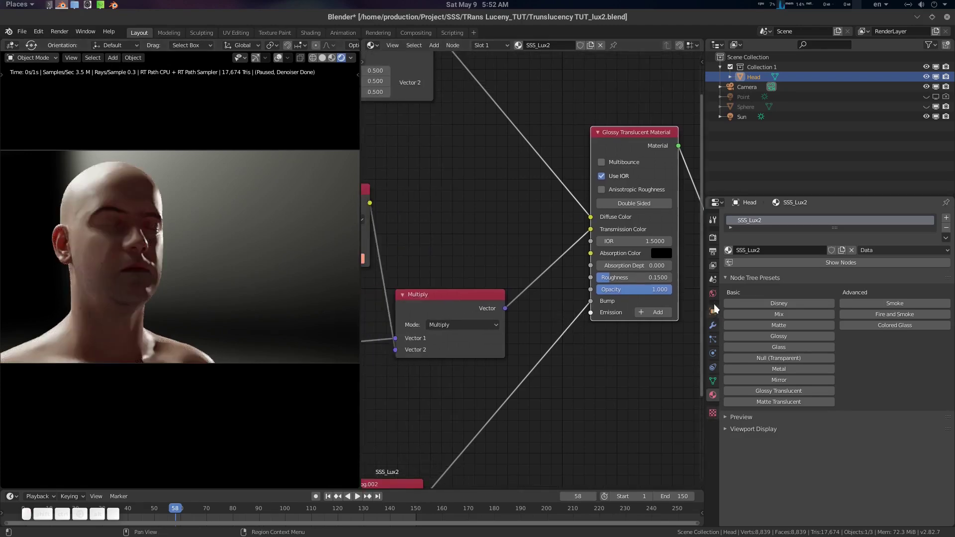
{"action": "left_click_drag", "start_coordinate": [902, 369], "coordinate": [841, 369]}
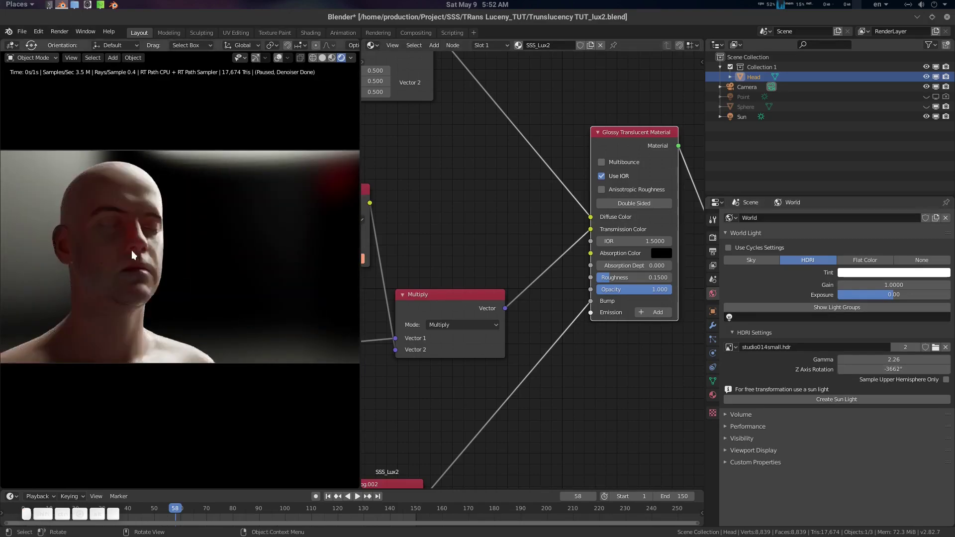
Inspect the head from the side and front while rotating the HDRI around Z to -3711°
{"action": "middle_click_drag", "start_coordinate": [129, 260], "coordinate": [243, 285]}
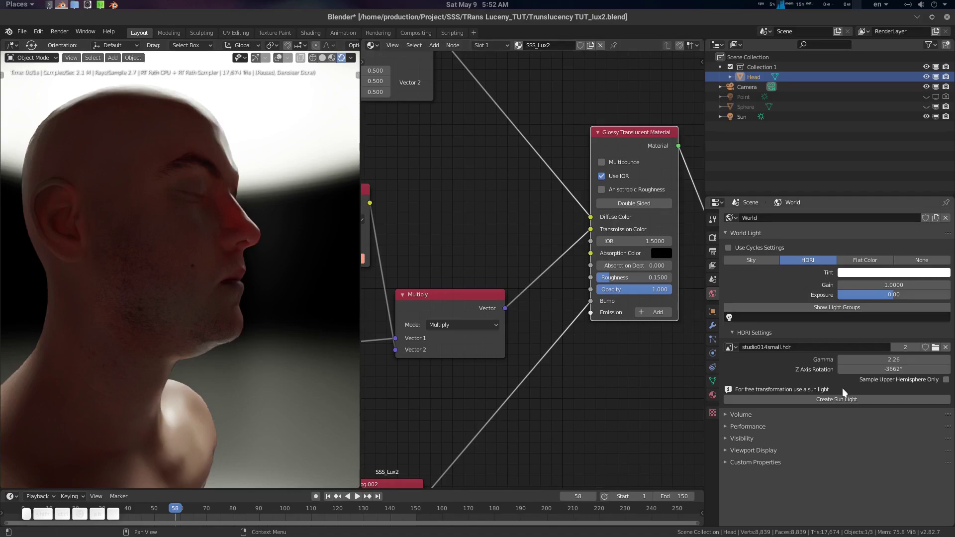
{"action": "left_click_drag", "start_coordinate": [894, 369], "coordinate": [888, 369]}
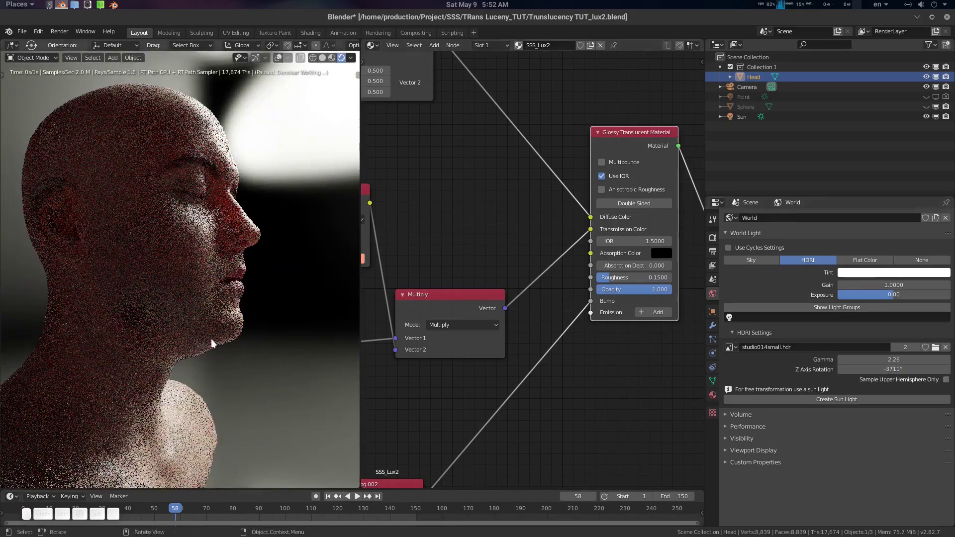
{"action": "middle_click_drag", "start_coordinate": [222, 210], "coordinate": [172, 275]}
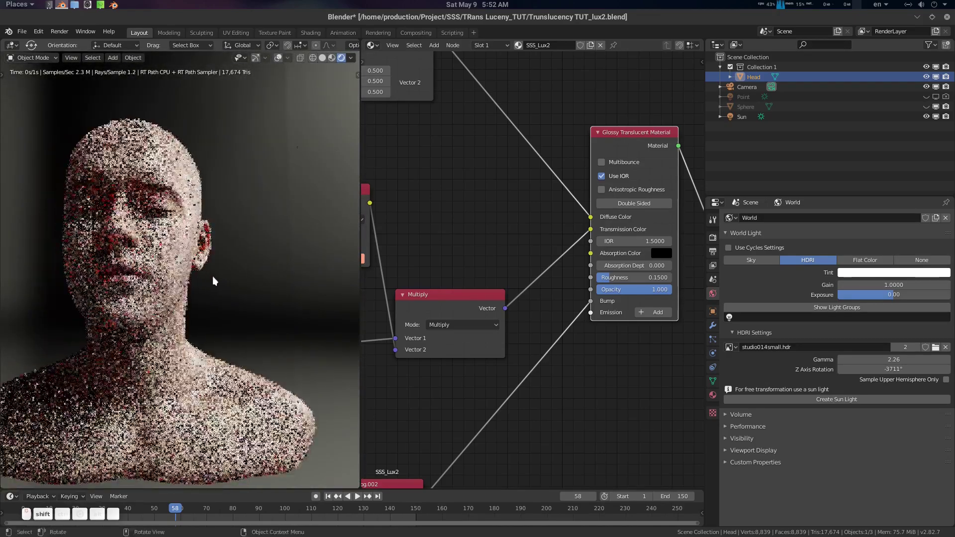
{"action": "middle_click_drag", "start_coordinate": [213, 276], "coordinate": [174, 286]}
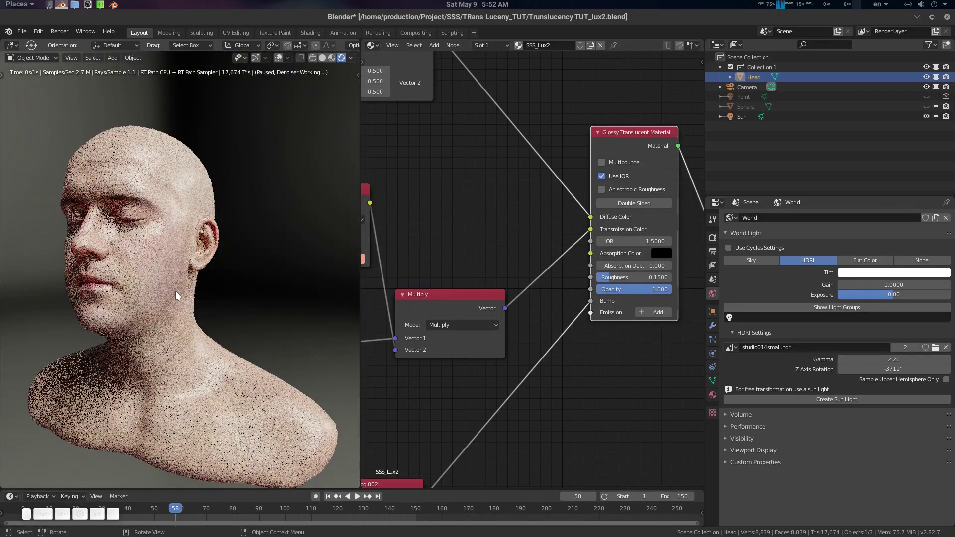
Return to the camera view and set the HDRI's Z Axis Rotation to -3942°
{"action": "key", "text": "KP_0"}
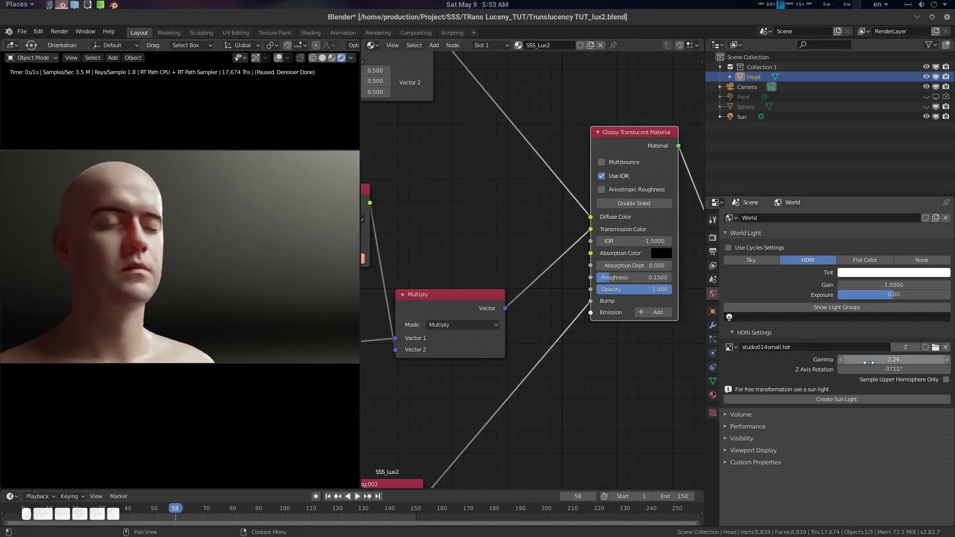
{"action": "left_click_drag", "start_coordinate": [917, 369], "coordinate": [779, 370]}
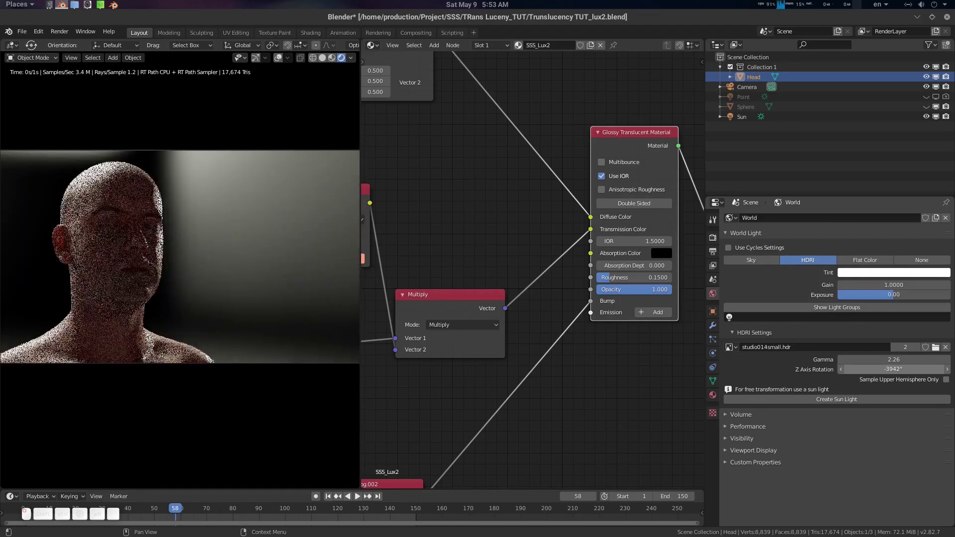
{"action": "middle_click_drag", "start_coordinate": [522, 271], "coordinate": [537, 280]}
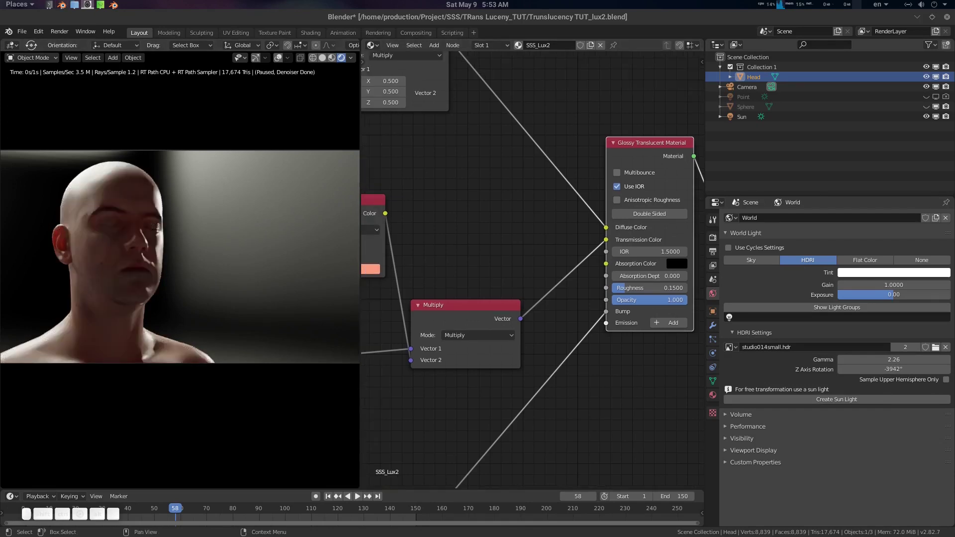